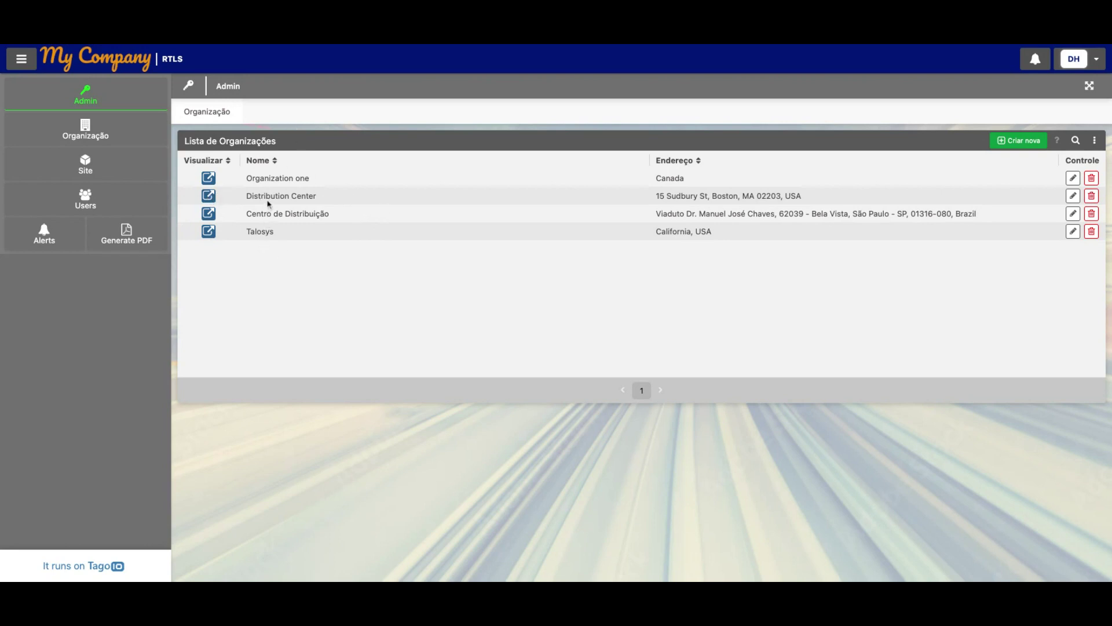
- Review the form for creating a new organization and close it without creating anything
{"action": "left_click", "coordinate": [1023, 141]}
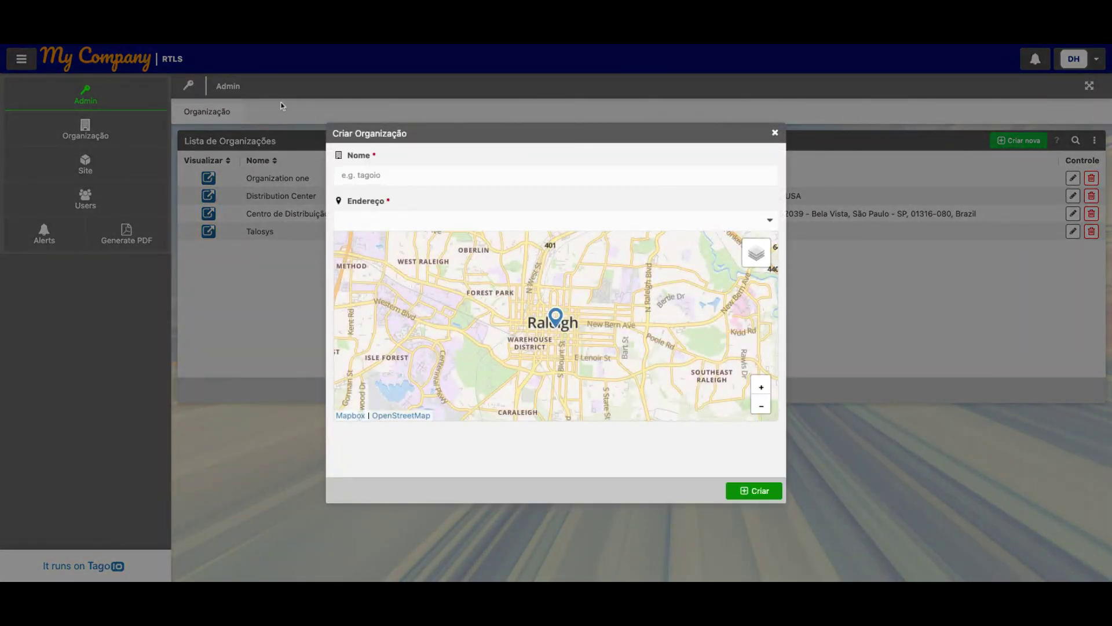
{"action": "left_click", "coordinate": [775, 133]}
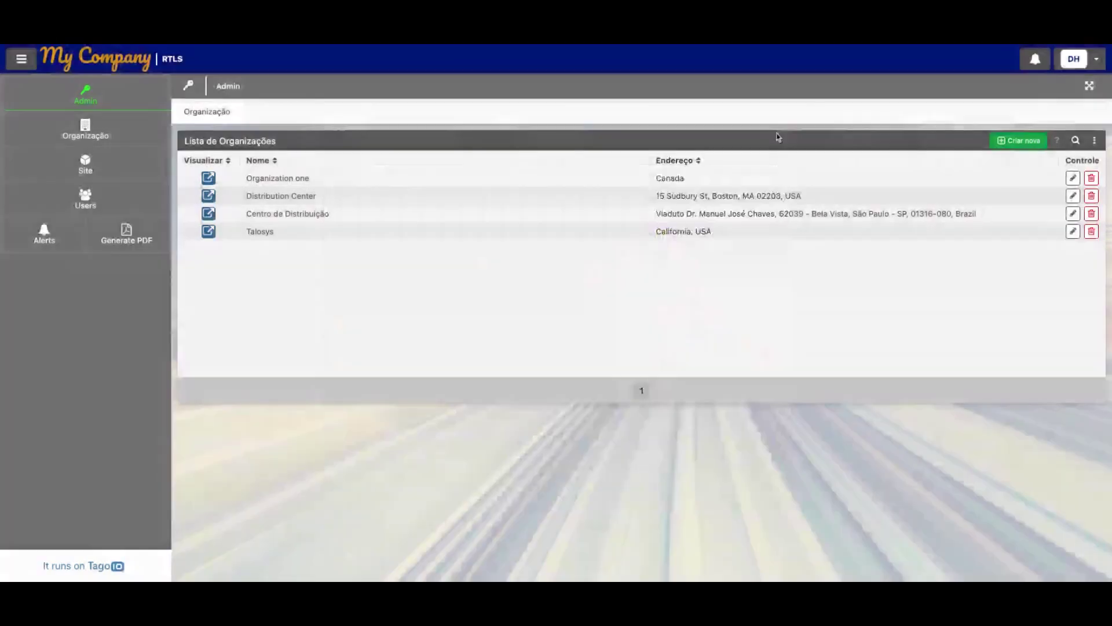
- Open the Distribution Center organization and review its form for adding a site, closing it without creating one
{"action": "left_click", "coordinate": [209, 196]}
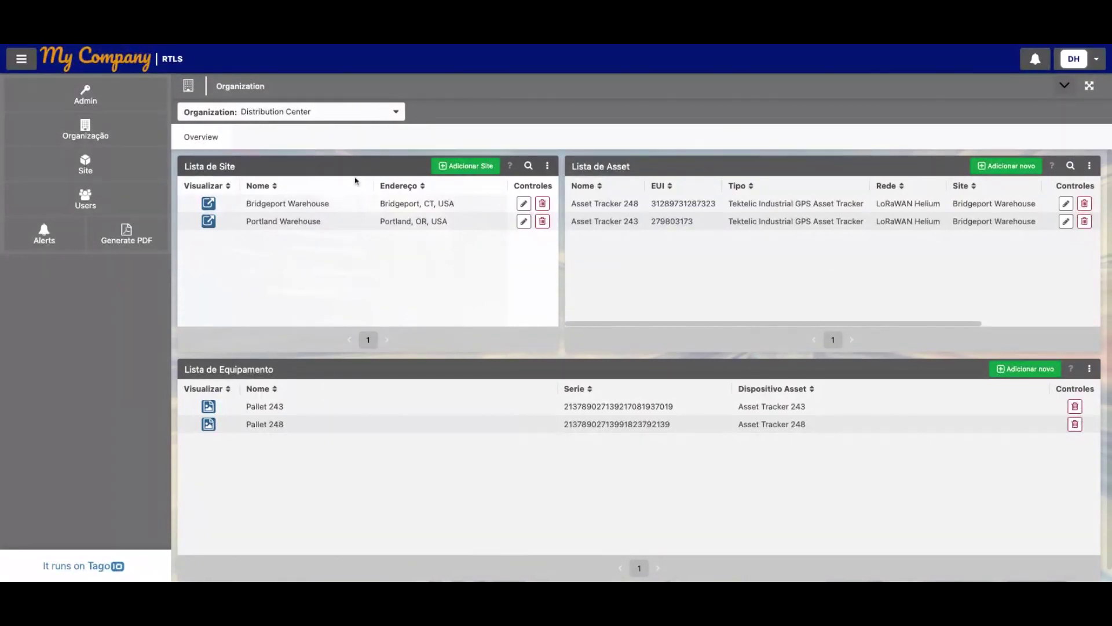
{"action": "left_click", "coordinate": [465, 166]}
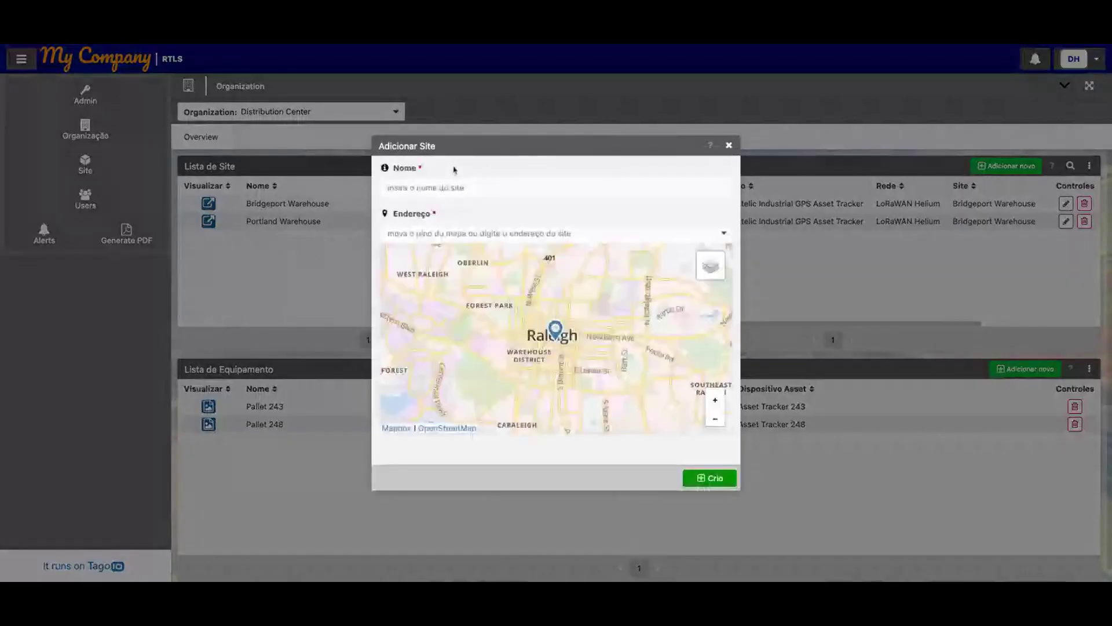
{"action": "left_click", "coordinate": [729, 145]}
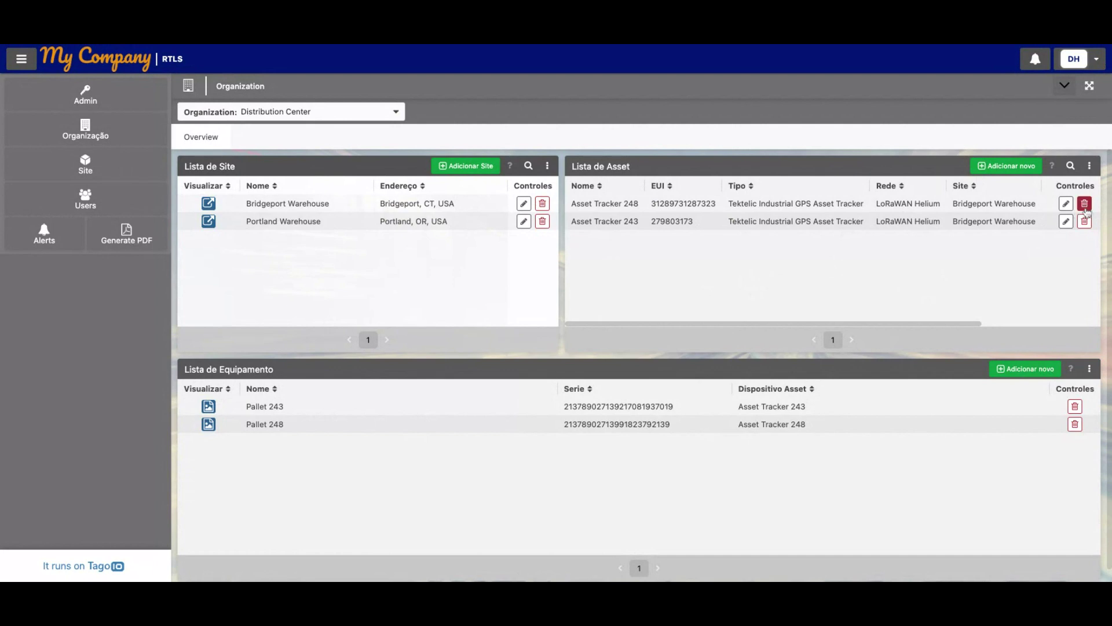
- Review the asset list's additional options and the choice of organizations, keeping Distribution Center selected
{"action": "left_click", "coordinate": [1089, 167]}
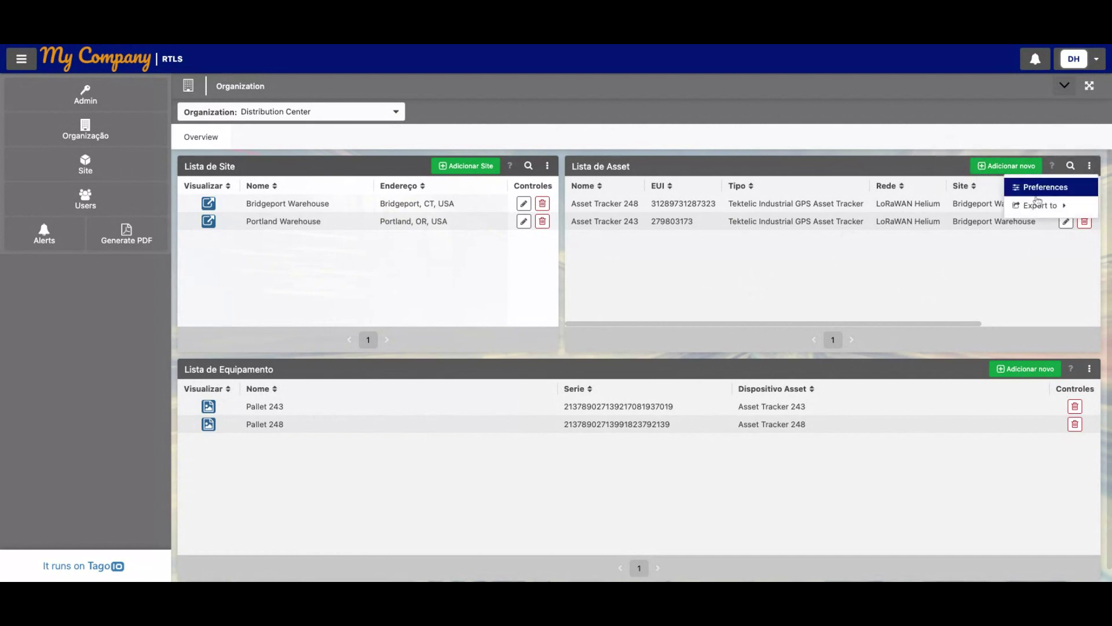
{"action": "left_click", "coordinate": [755, 293]}
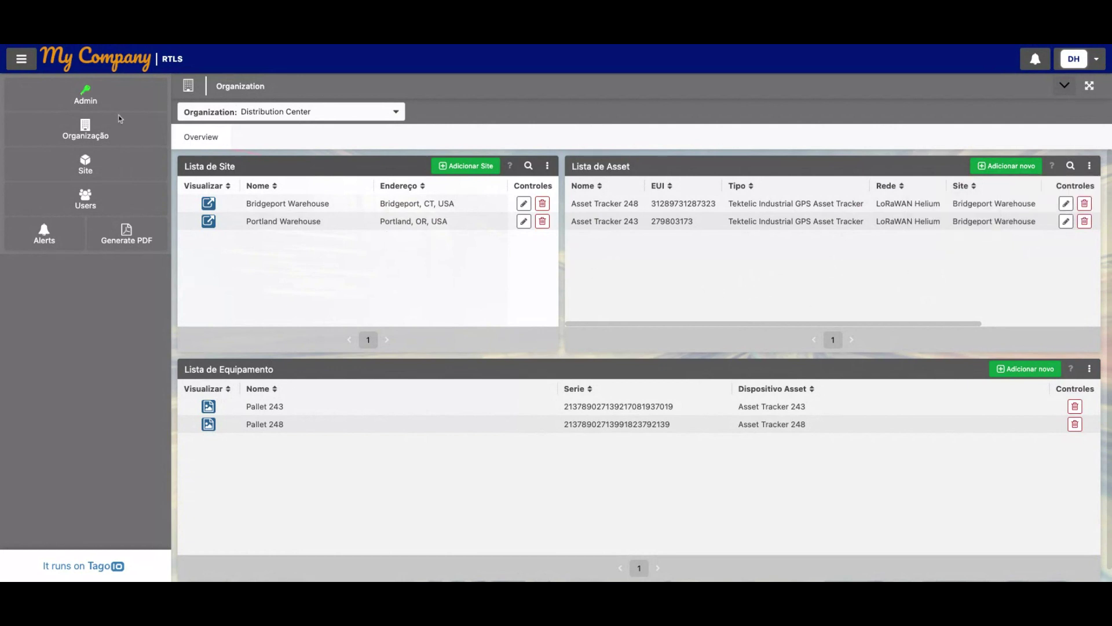
{"action": "left_click", "coordinate": [292, 112]}
{"action": "left_click", "coordinate": [374, 290]}
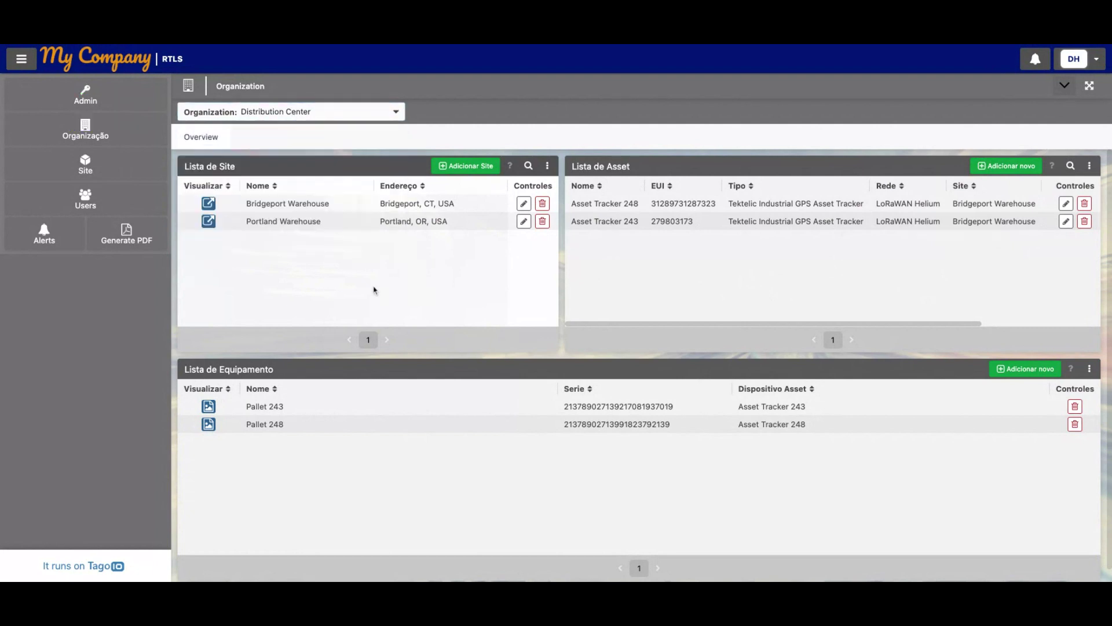
- Open the Bridgeport Warehouse site and view its floor and beacon configuration and its geofence configuration
{"action": "left_click", "coordinate": [209, 203]}
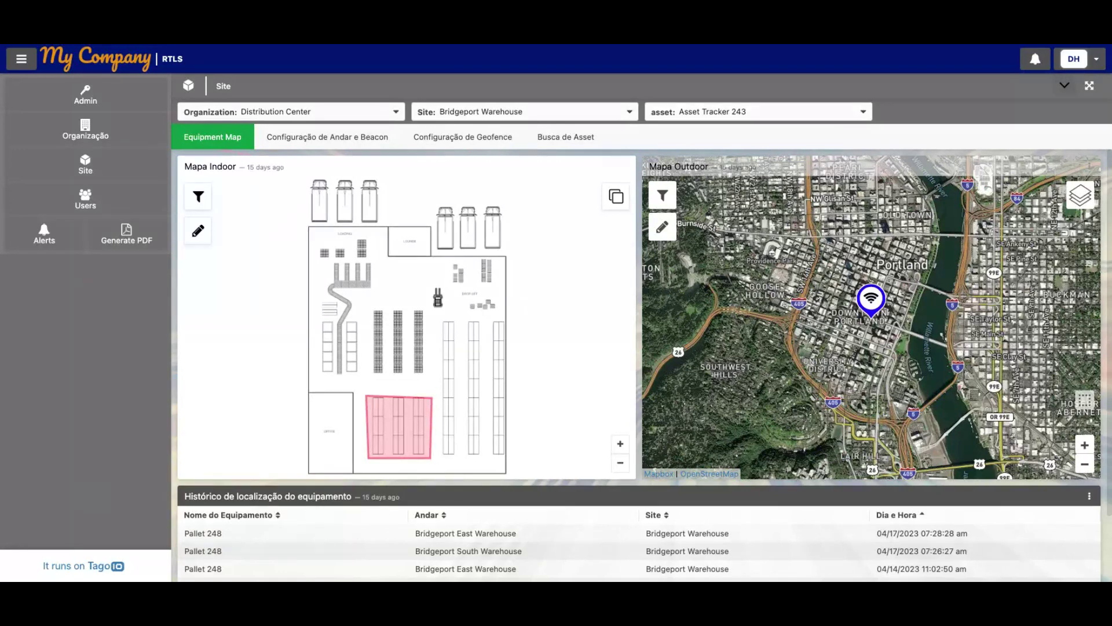
{"action": "left_click", "coordinate": [350, 138]}
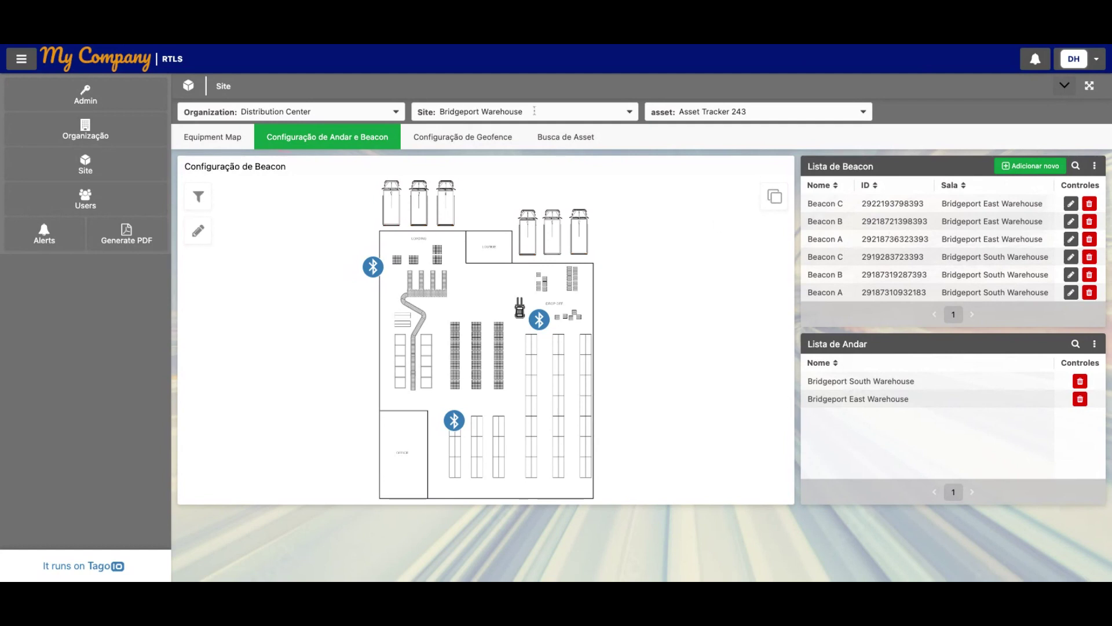
{"action": "left_click", "coordinate": [445, 139]}
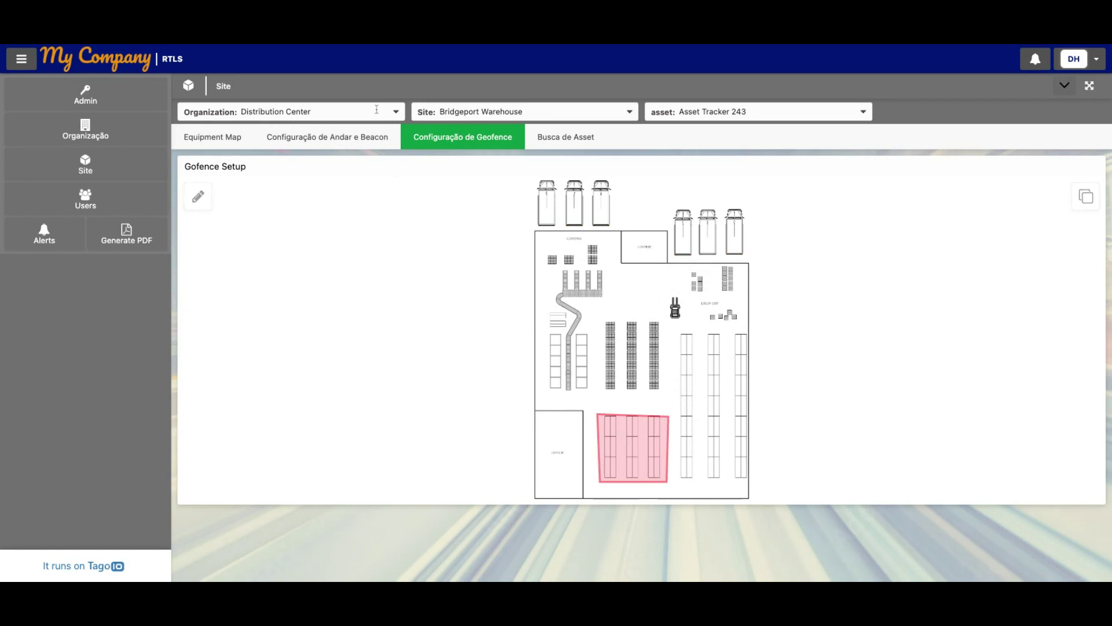
- Check which organizations and sites can be selected for the site dashboard, and return to the Bridgeport Warehouse equipment map
{"action": "left_click", "coordinate": [395, 111]}
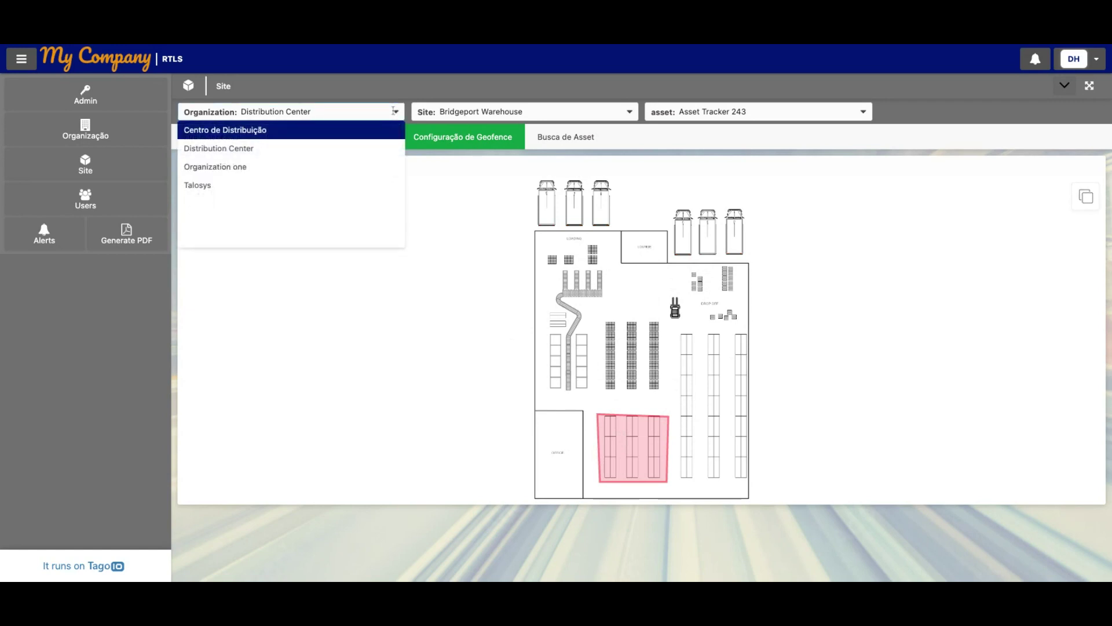
{"action": "left_click", "coordinate": [605, 111]}
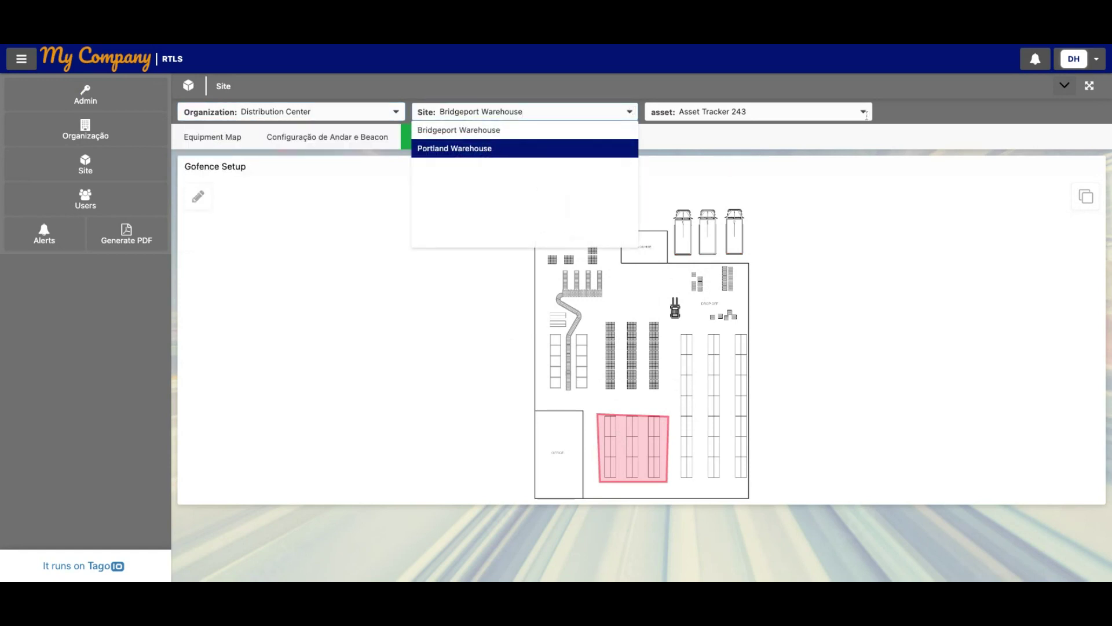
{"action": "left_click", "coordinate": [293, 238]}
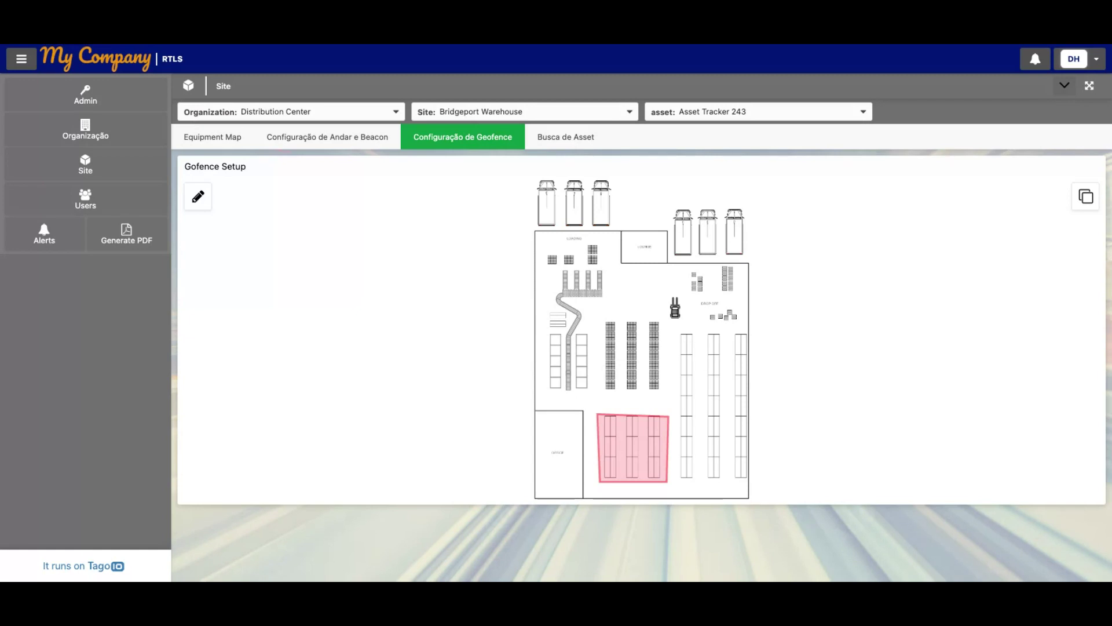
{"action": "left_click", "coordinate": [85, 165]}
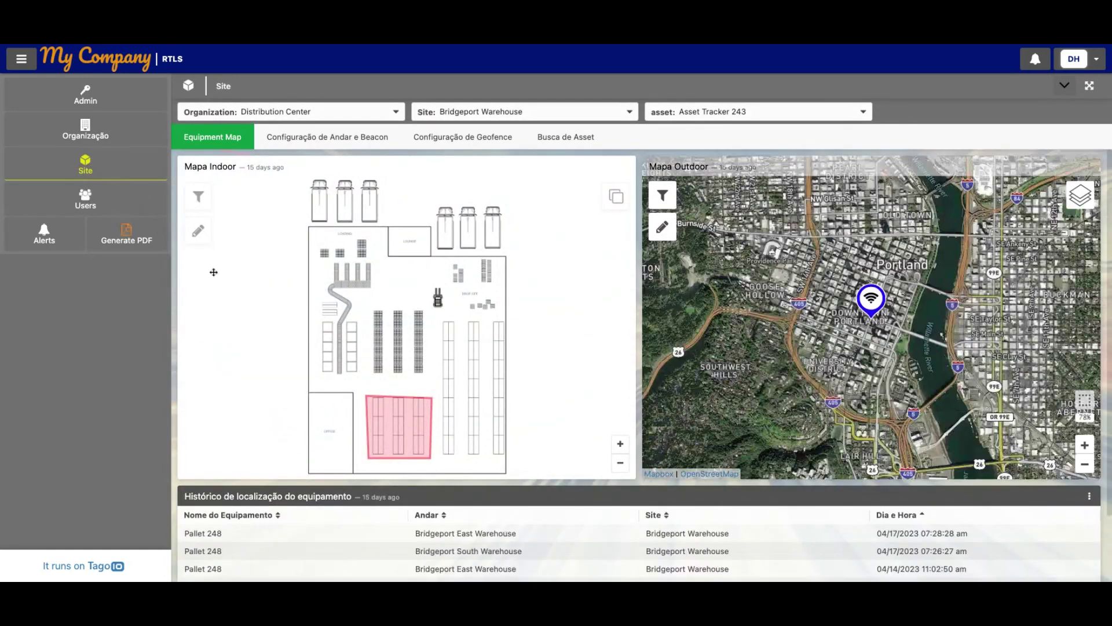
- Open the Distribution Center user list and review the invitation form's user types and site choices without inviting anyone
{"action": "left_click", "coordinate": [87, 200]}
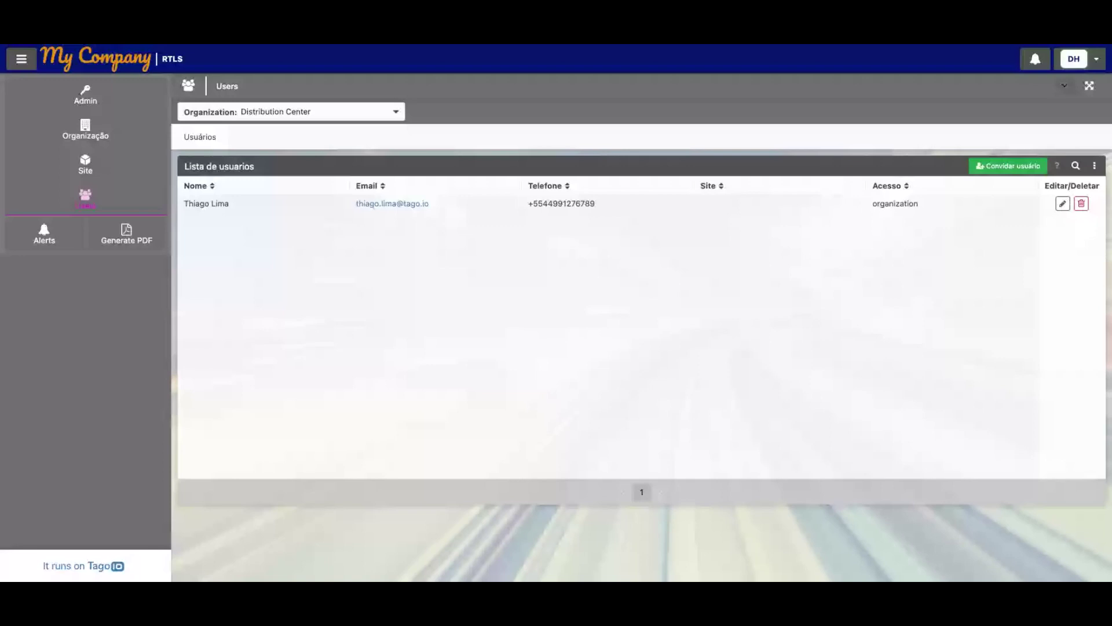
{"action": "left_click", "coordinate": [993, 170]}
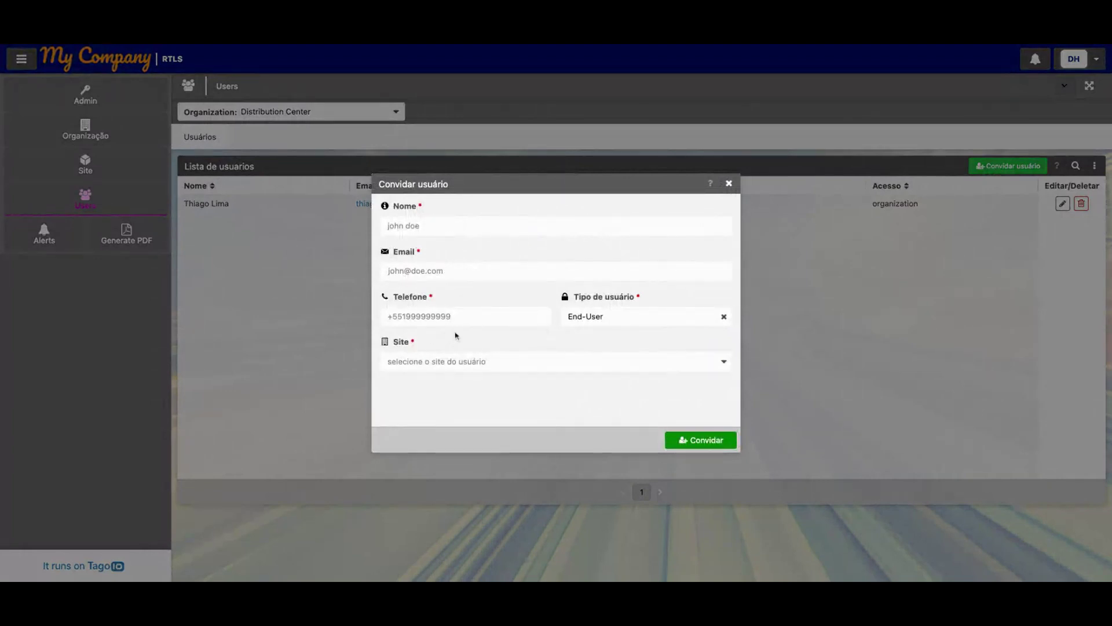
{"action": "left_click", "coordinate": [661, 315]}
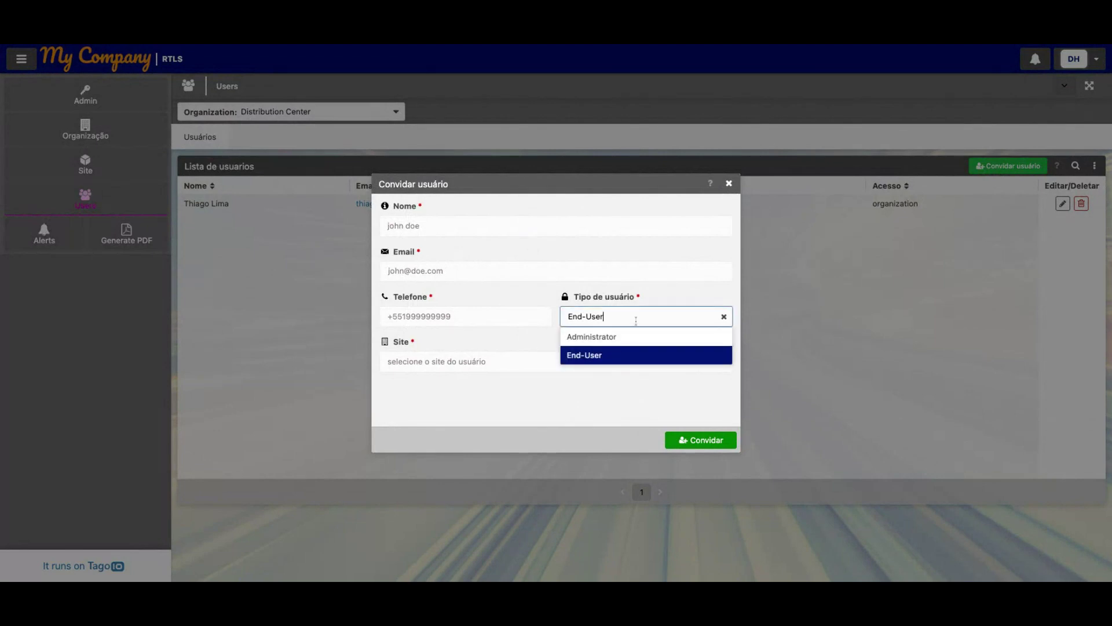
{"action": "left_click", "coordinate": [536, 411]}
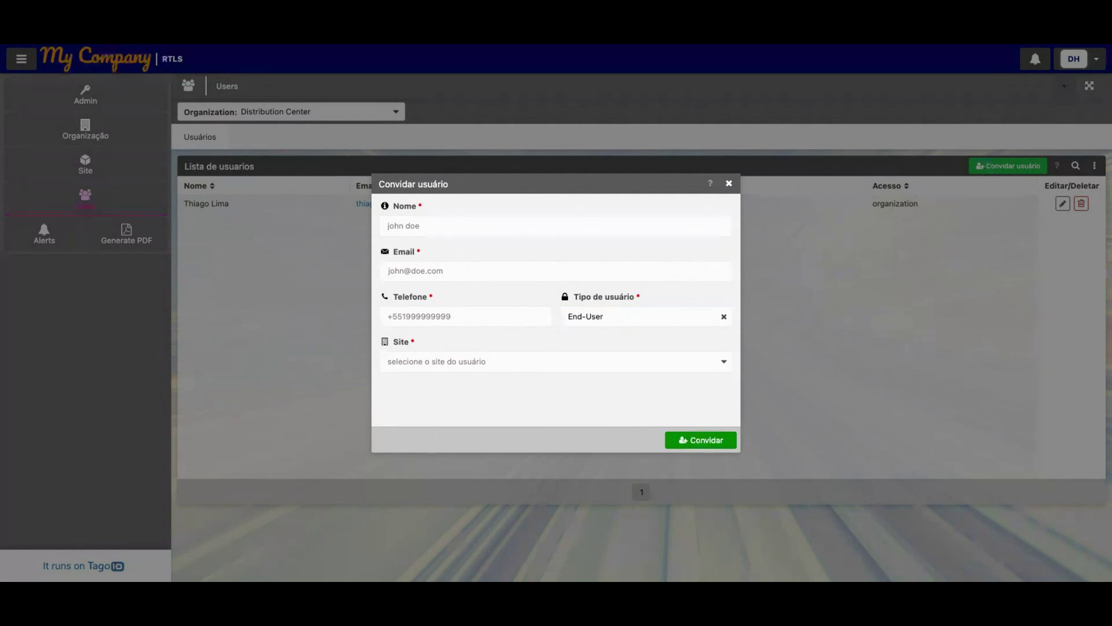
{"action": "left_click", "coordinate": [433, 360]}
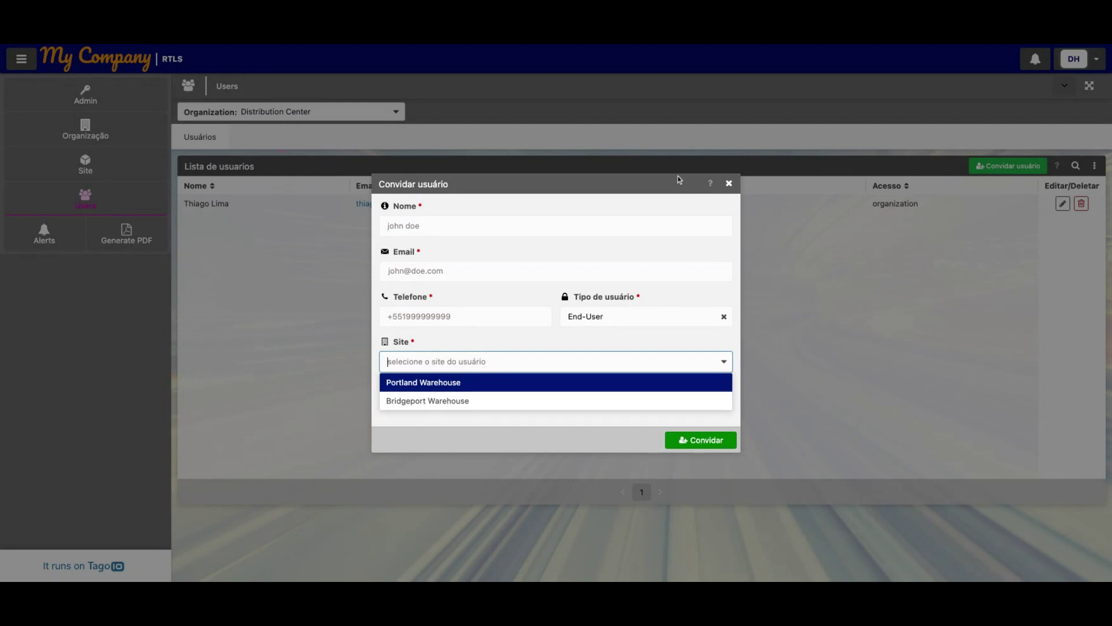
{"action": "left_click", "coordinate": [728, 183]}
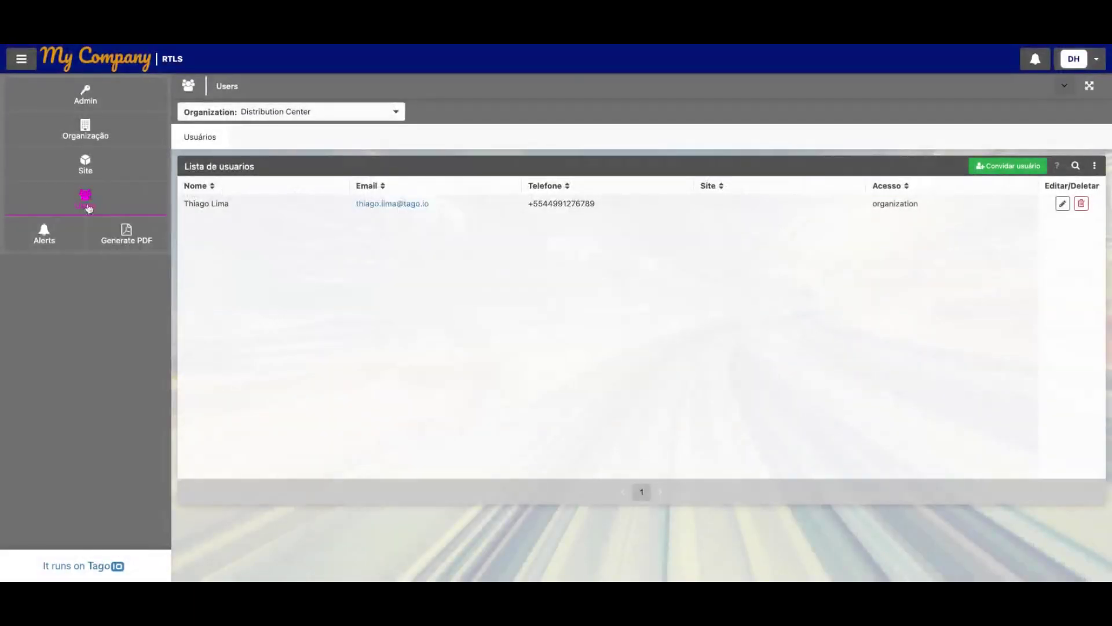
- Open the organization's alerts and review the alert creation form and its condition choices without creating an alert
{"action": "left_click", "coordinate": [44, 234]}
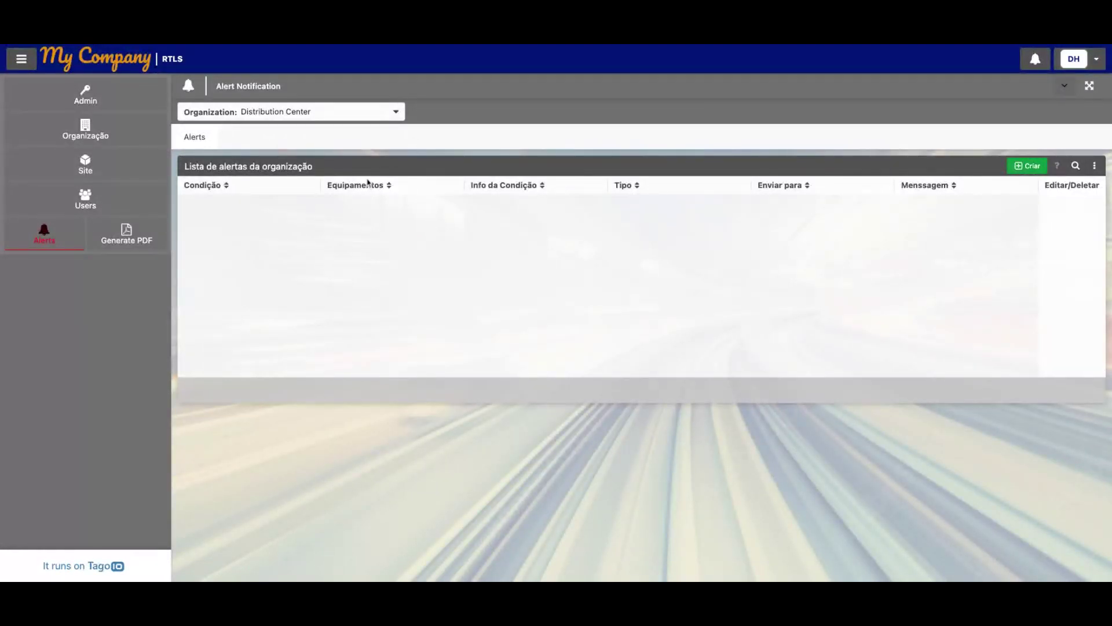
{"action": "left_click", "coordinate": [1030, 172]}
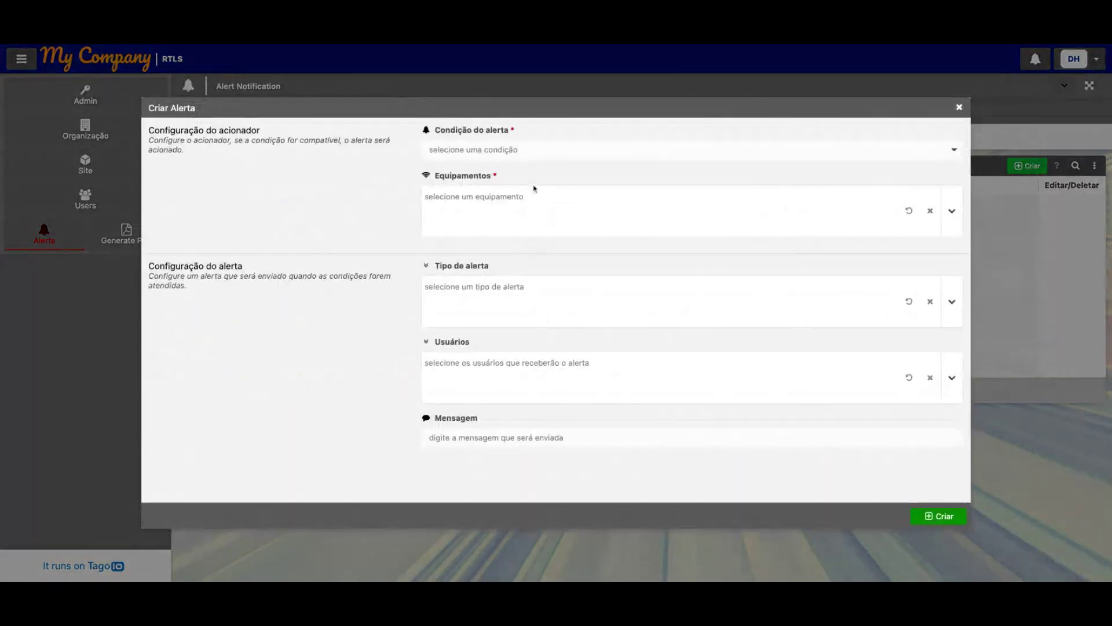
{"action": "left_click", "coordinate": [530, 152]}
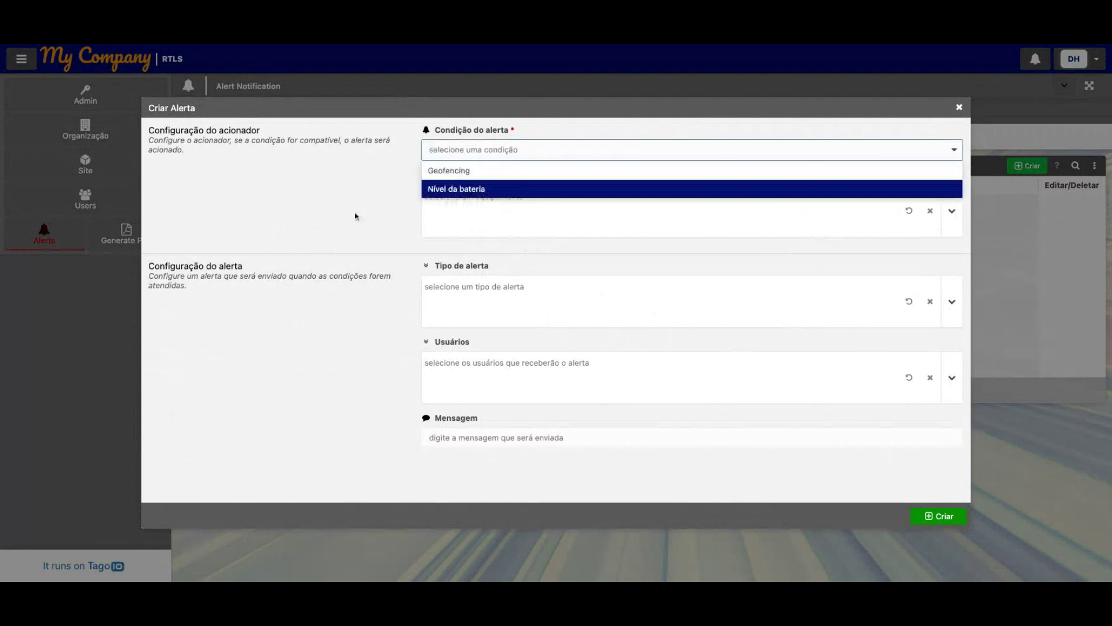
{"action": "left_click", "coordinate": [358, 218]}
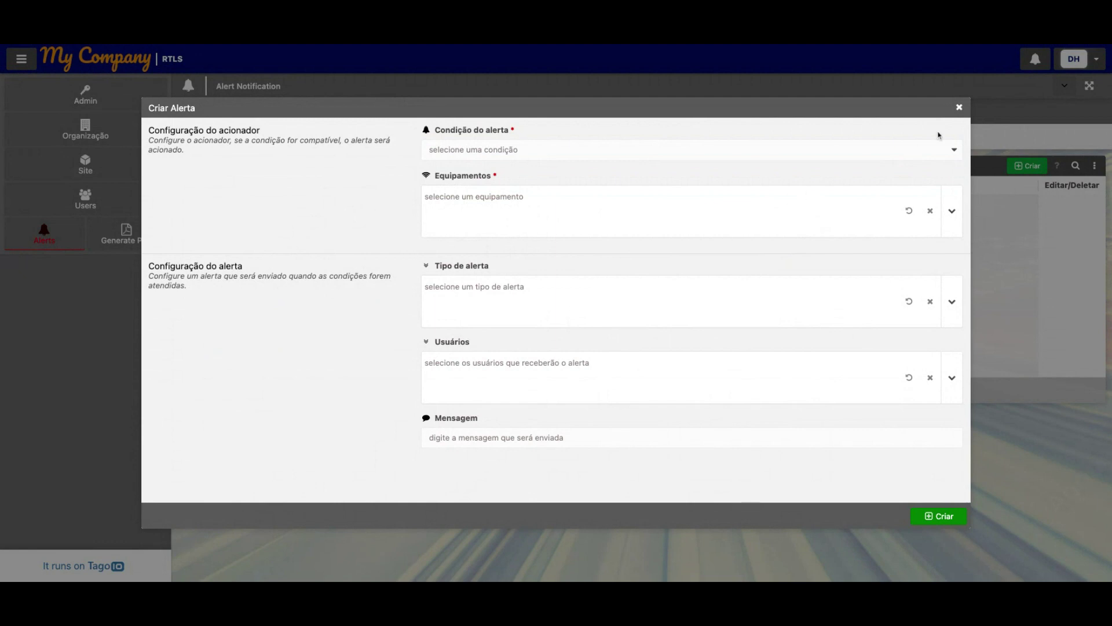
{"action": "left_click", "coordinate": [959, 108]}
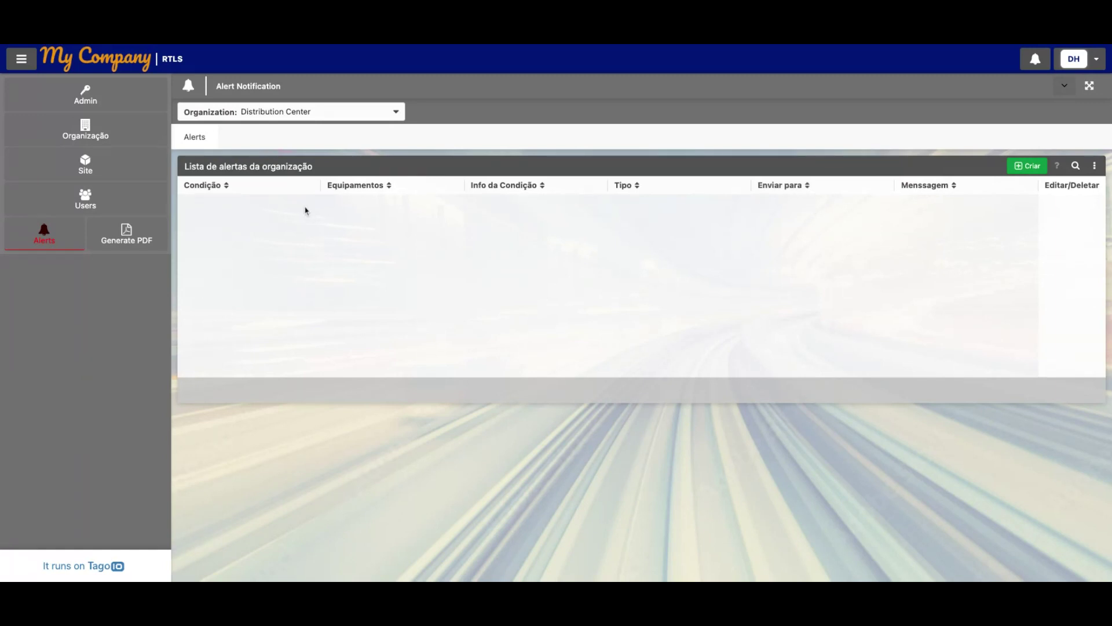
- View the PDF report page for Bridgeport Warehouse, and return to the Admin dashboard
{"action": "left_click", "coordinate": [139, 235]}
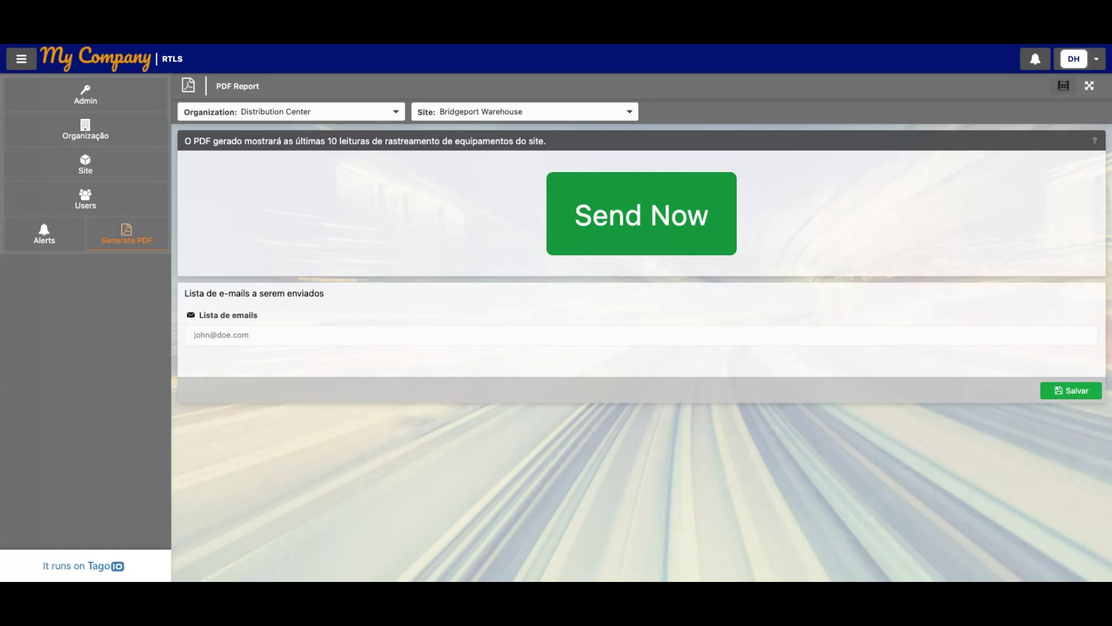
{"action": "left_click", "coordinate": [85, 100]}
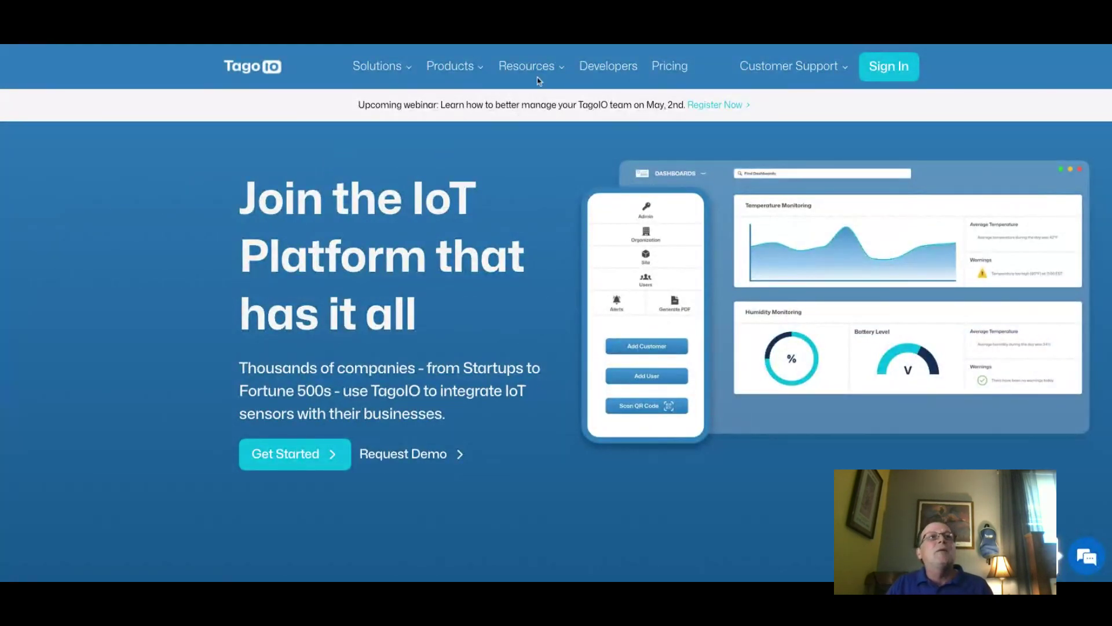
- On the TagoIO website, open the Videos resource page and show the How to category
{"action": "mouse_move", "coordinate": [561, 68]}
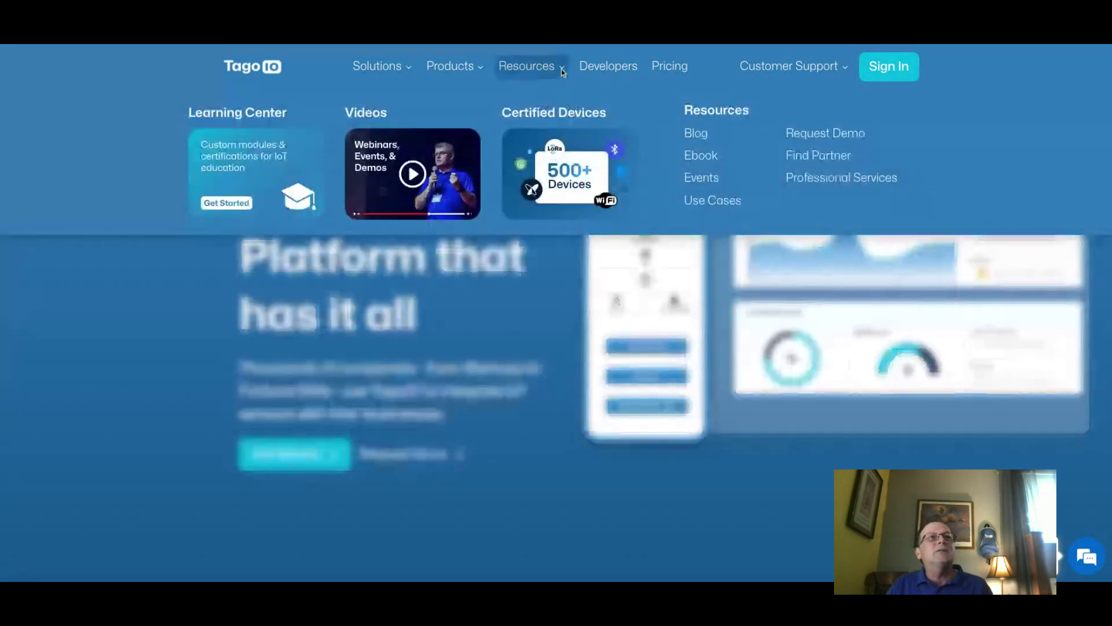
{"action": "left_click", "coordinate": [375, 150]}
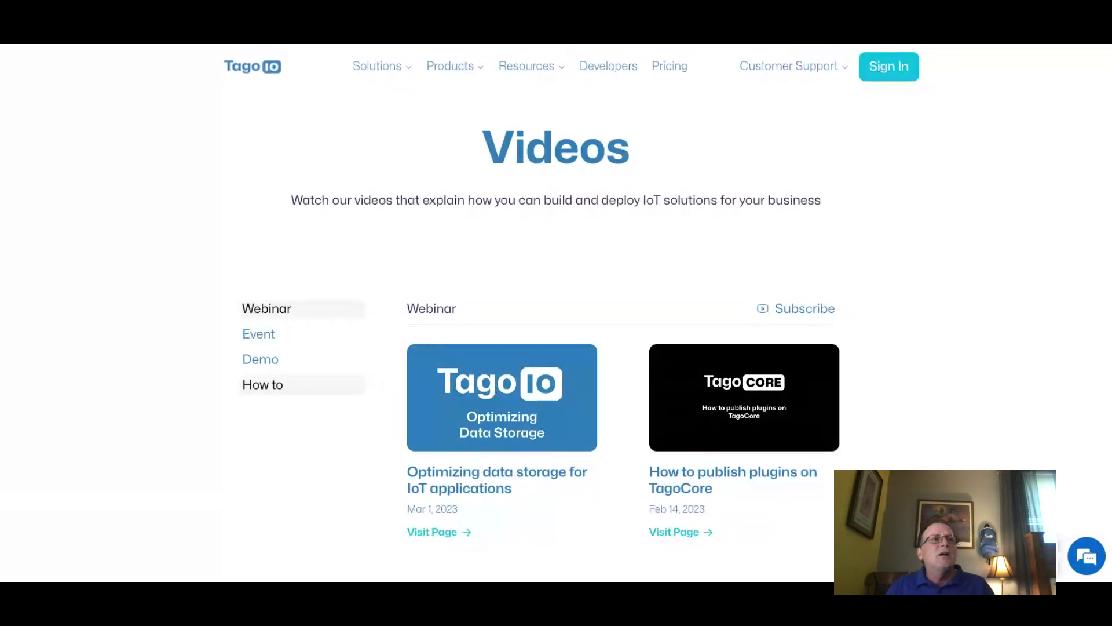
{"action": "left_click", "coordinate": [266, 387]}
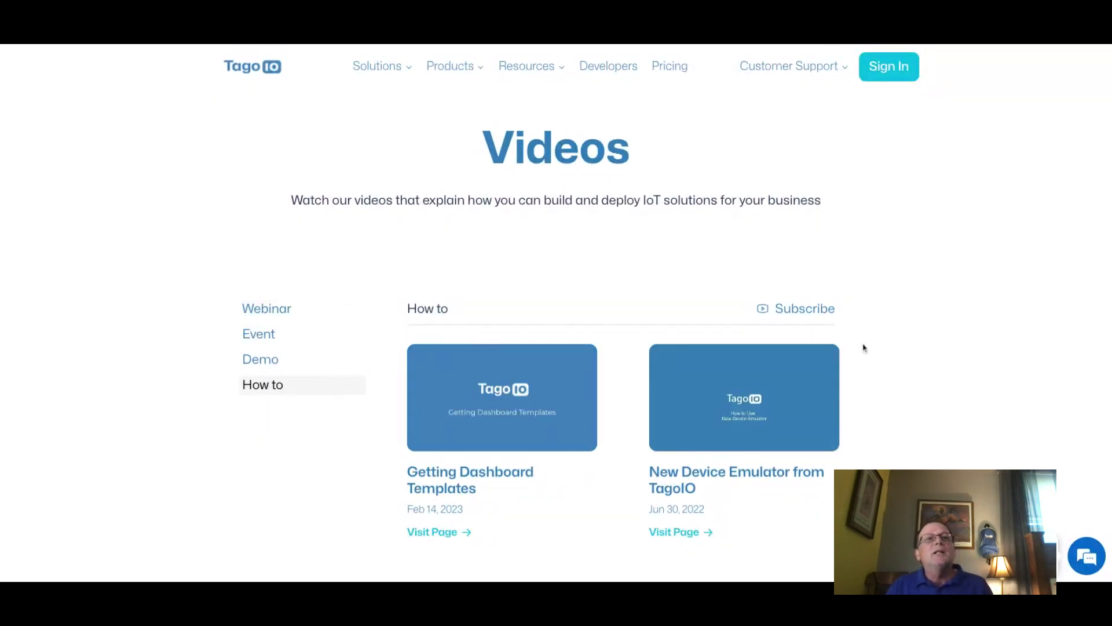
- Browse the How to videos on adding devices, variables and distributing dashboards, and return to the start of the page
{"action": "scroll", "coordinate": [828, 346], "scroll_direction": "down", "scroll_amount": 4}
{"action": "scroll", "coordinate": [829, 345], "scroll_direction": "down", "scroll_amount": 2}
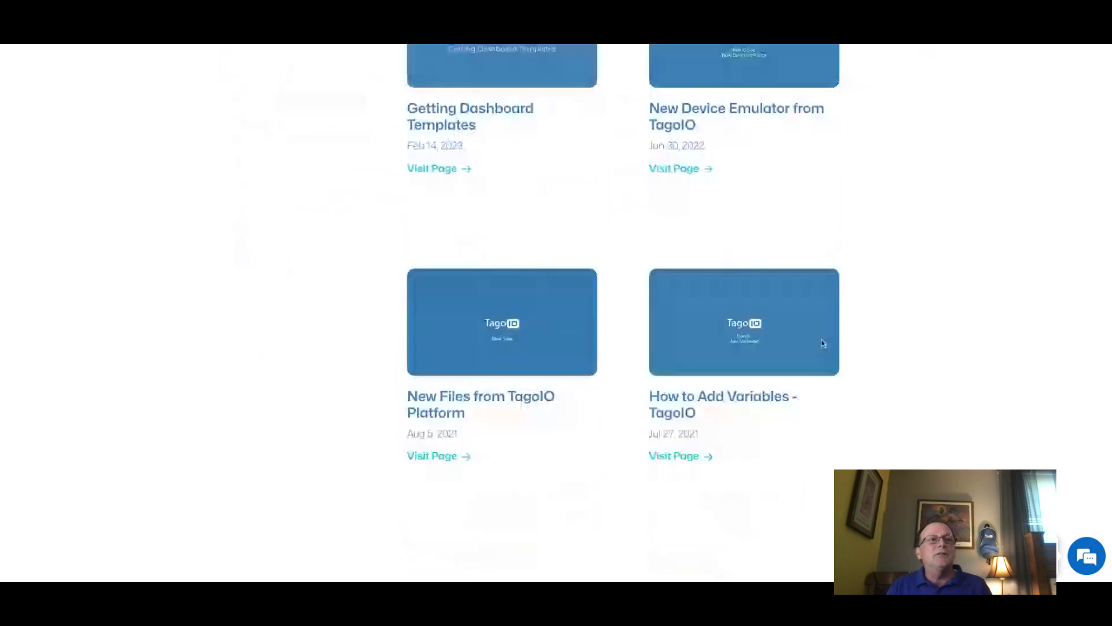
{"action": "scroll", "coordinate": [857, 365], "scroll_direction": "down", "scroll_amount": 3}
{"action": "scroll", "coordinate": [874, 374], "scroll_direction": "down", "scroll_amount": 1}
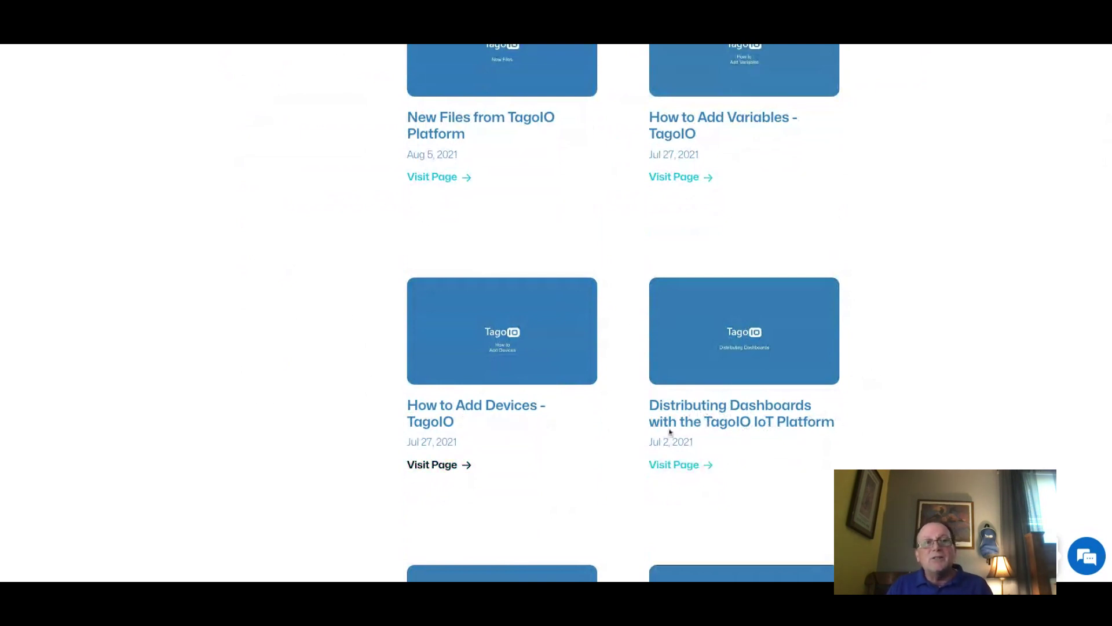
{"action": "scroll", "coordinate": [887, 429], "scroll_direction": "down", "scroll_amount": 2}
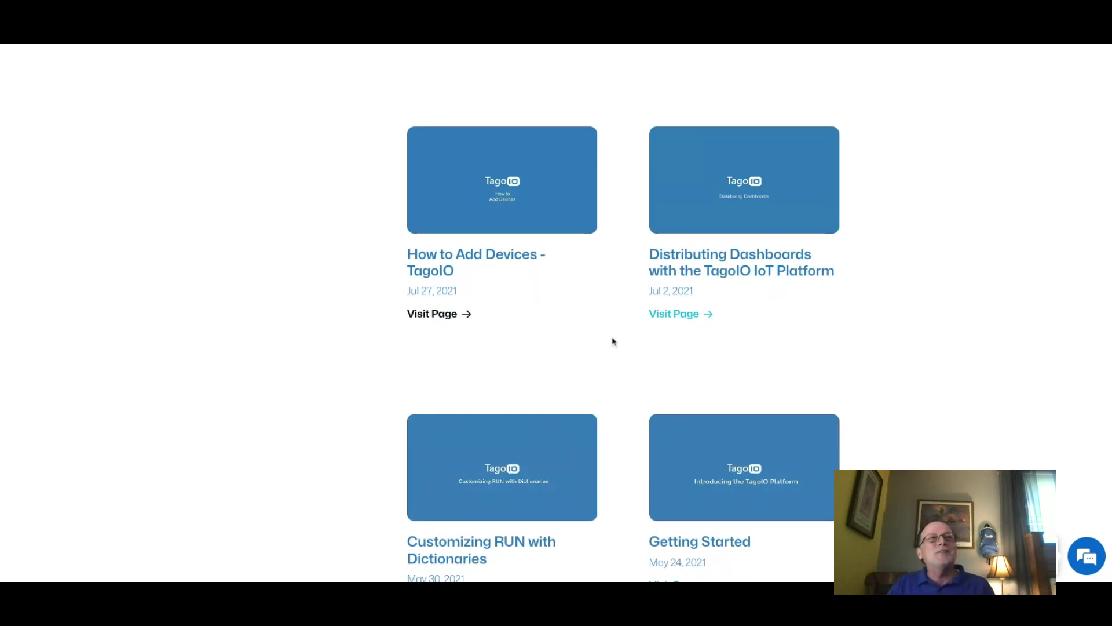
{"action": "scroll", "coordinate": [578, 345], "scroll_direction": "up", "scroll_amount": 20}
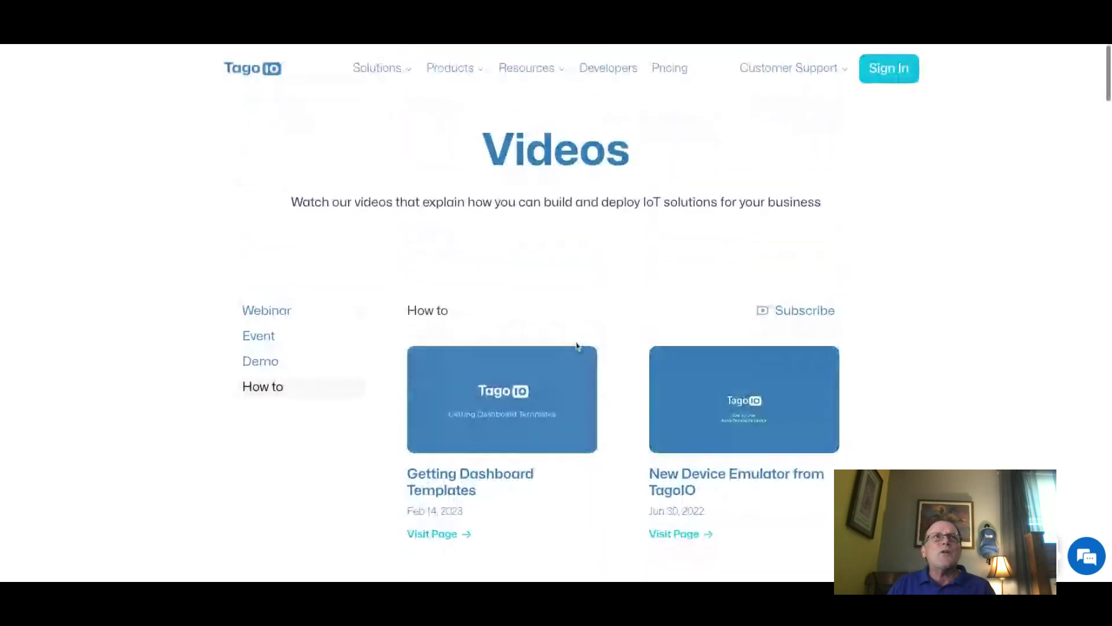
- Open the TagoIO website's developer resources and go to the Dashboard Templates page
{"action": "mouse_move", "coordinate": [547, 75]}
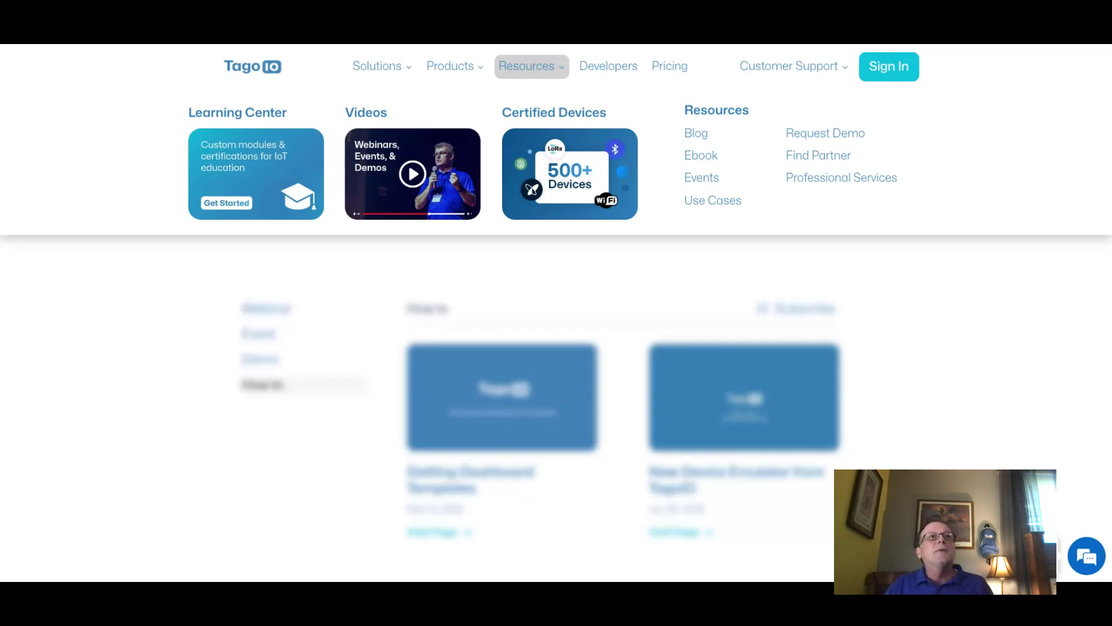
{"action": "left_click", "coordinate": [610, 70]}
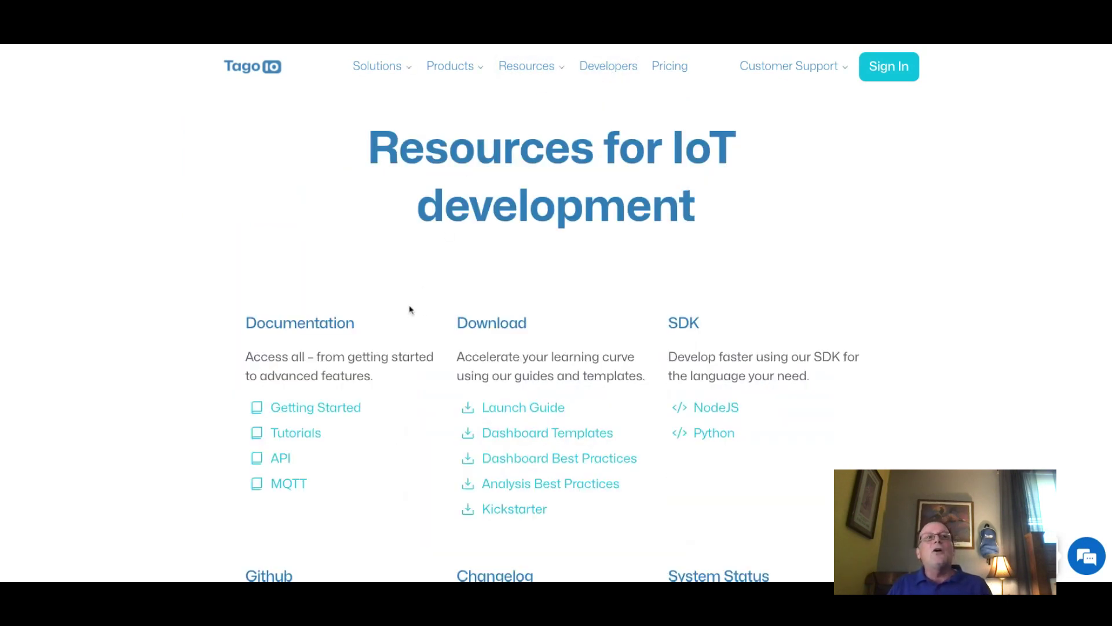
{"action": "scroll", "coordinate": [420, 308], "scroll_direction": "down", "scroll_amount": 1}
{"action": "scroll", "coordinate": [421, 310], "scroll_direction": "down", "scroll_amount": 1}
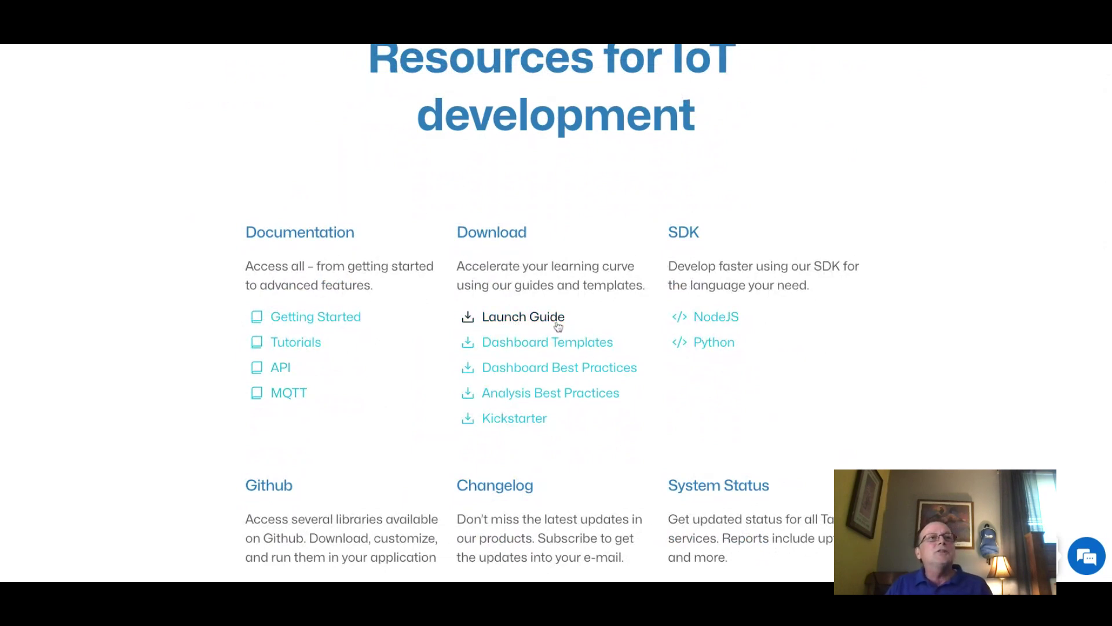
{"action": "left_click", "coordinate": [512, 346]}
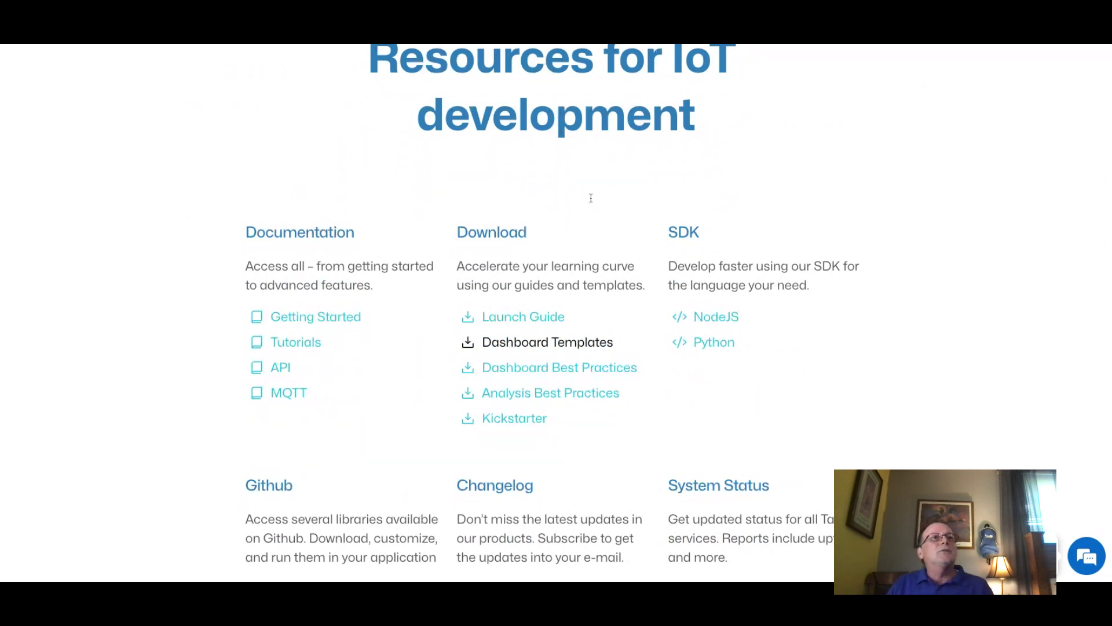
- Browse the dashboard template gallery, including the Report Generation, Blueprint Bus Telemetry, Myriota Low Orbit Satellite and GPS Location with Infobox templates
{"action": "scroll", "coordinate": [941, 264], "scroll_direction": "down", "scroll_amount": 2}
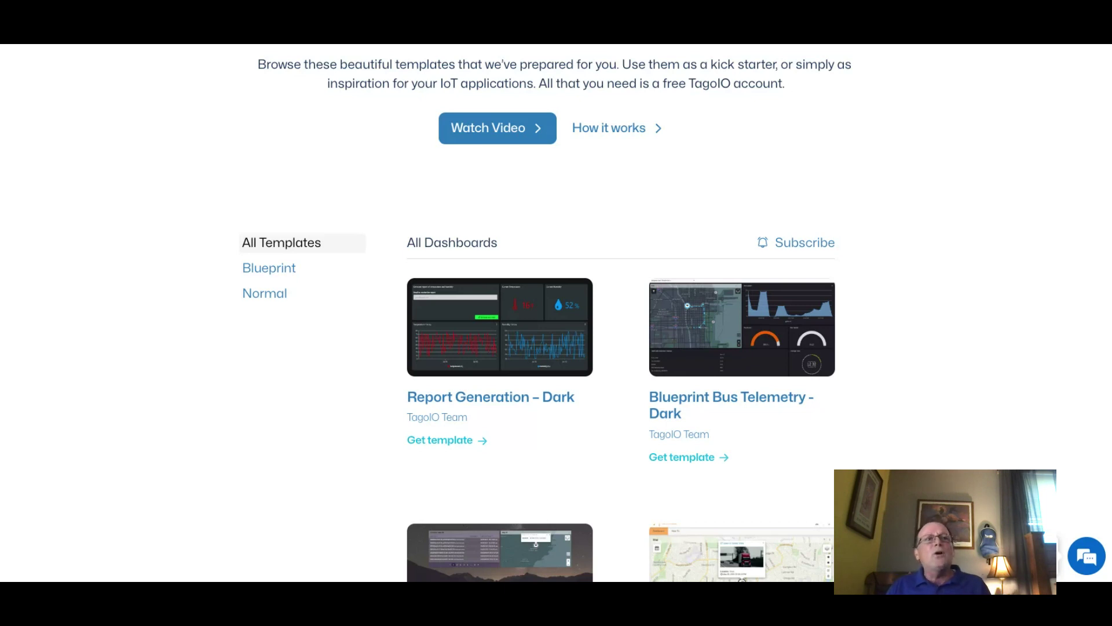
{"action": "scroll", "coordinate": [923, 288], "scroll_direction": "down", "scroll_amount": 3}
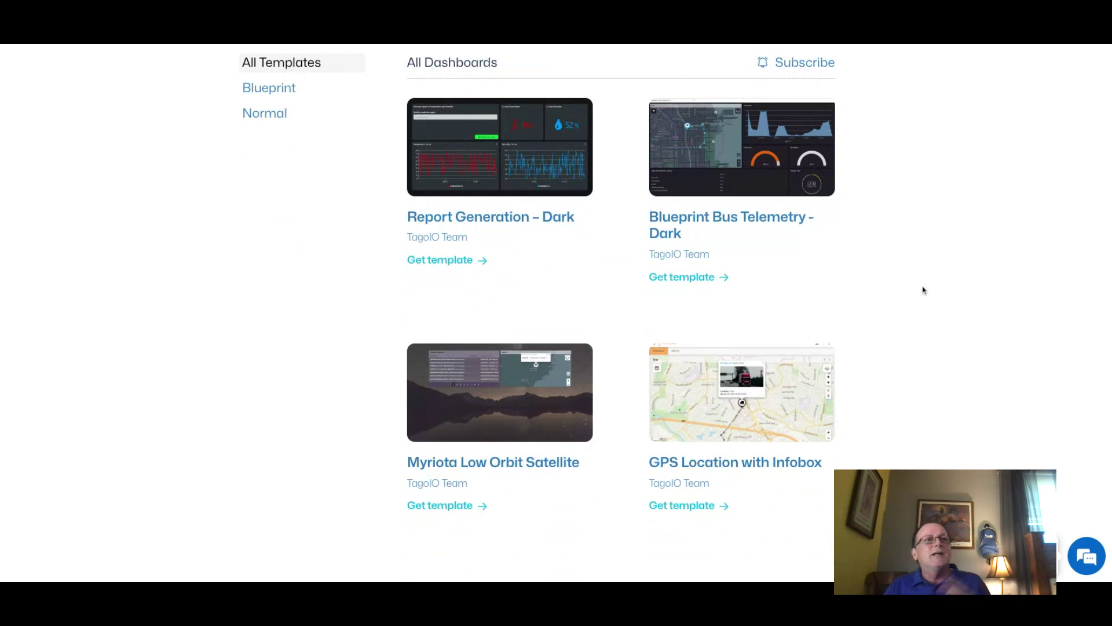
{"action": "scroll", "coordinate": [921, 290], "scroll_direction": "down", "scroll_amount": 2}
{"action": "scroll", "coordinate": [919, 290], "scroll_direction": "up", "scroll_amount": 1}
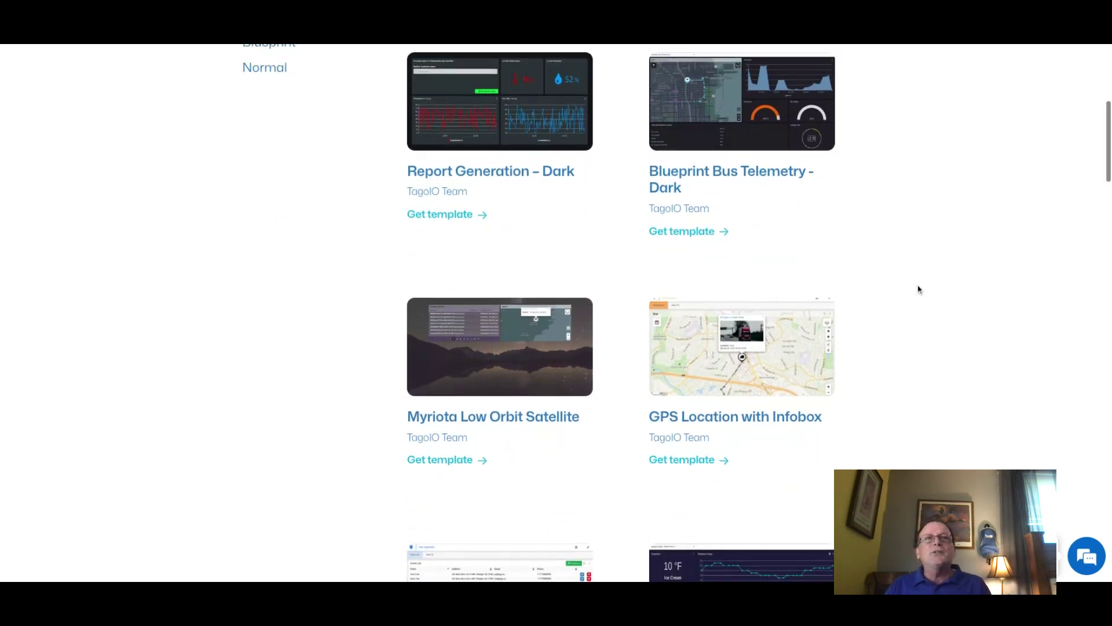
{"action": "scroll", "coordinate": [918, 288], "scroll_direction": "up", "scroll_amount": 3}
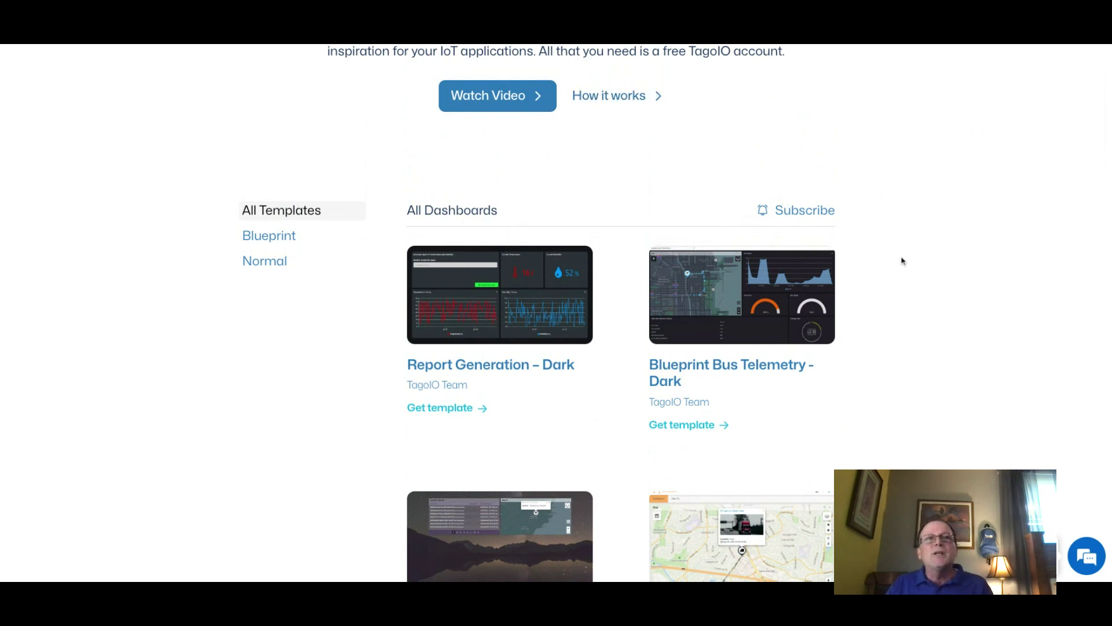
{"action": "scroll", "coordinate": [902, 261], "scroll_direction": "down", "scroll_amount": 2}
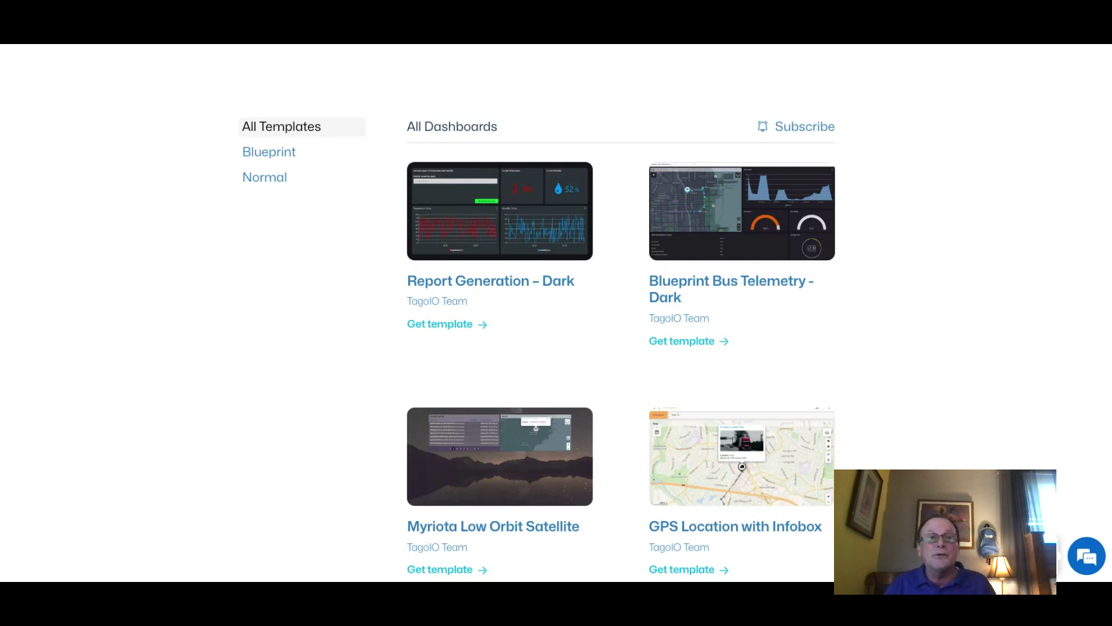
{"action": "scroll", "coordinate": [895, 289], "scroll_direction": "down", "scroll_amount": 4}
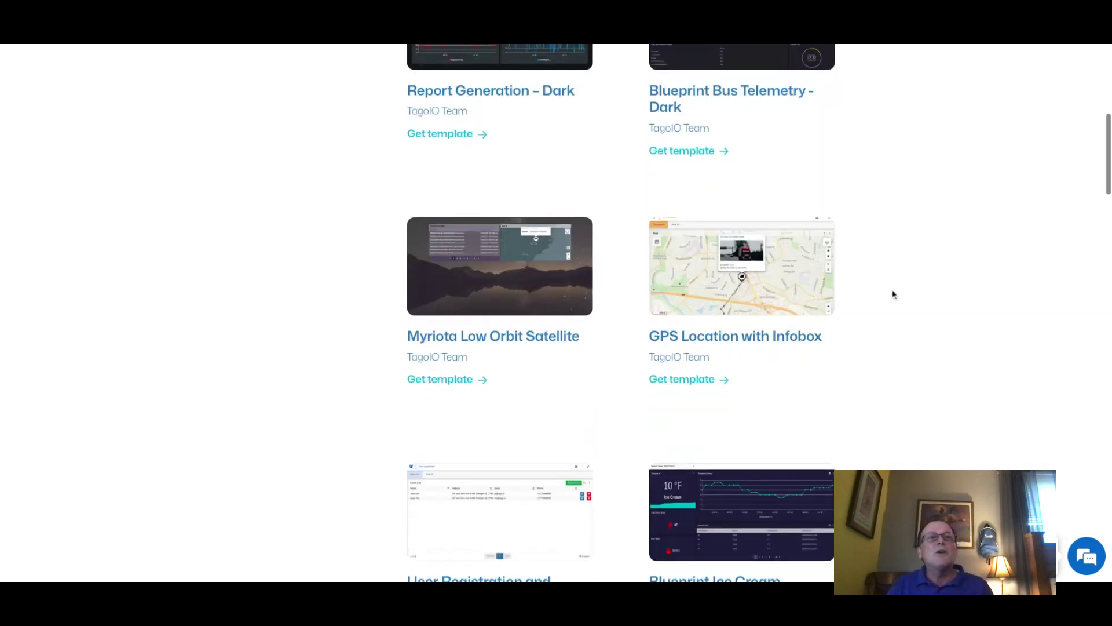
{"action": "scroll", "coordinate": [892, 294], "scroll_direction": "down", "scroll_amount": 4}
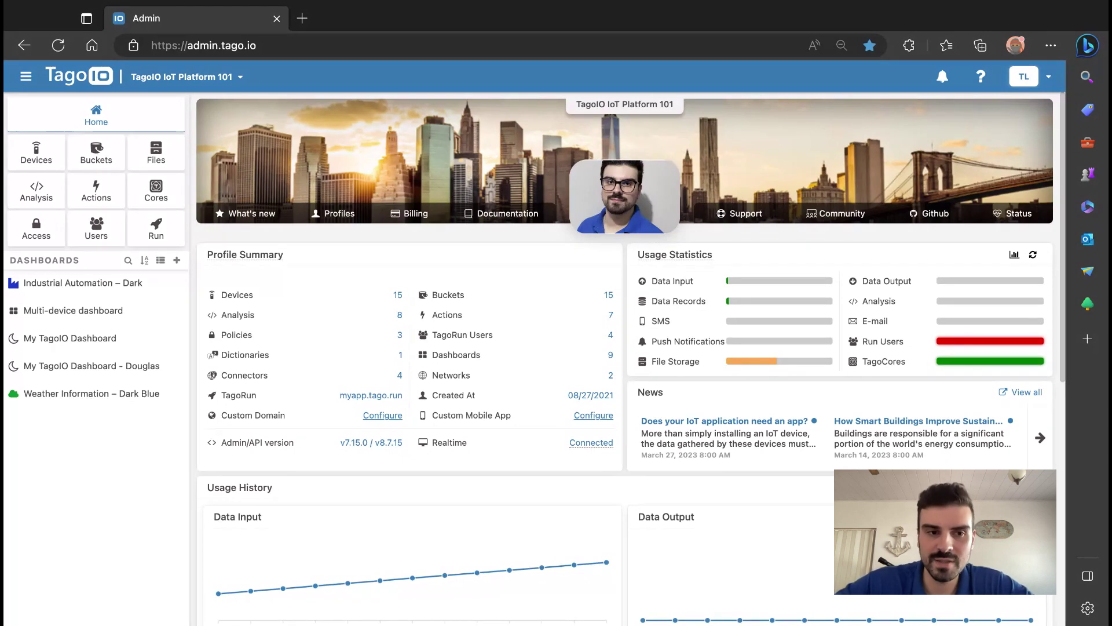
{"action": "left_click", "coordinate": [172, 230]}
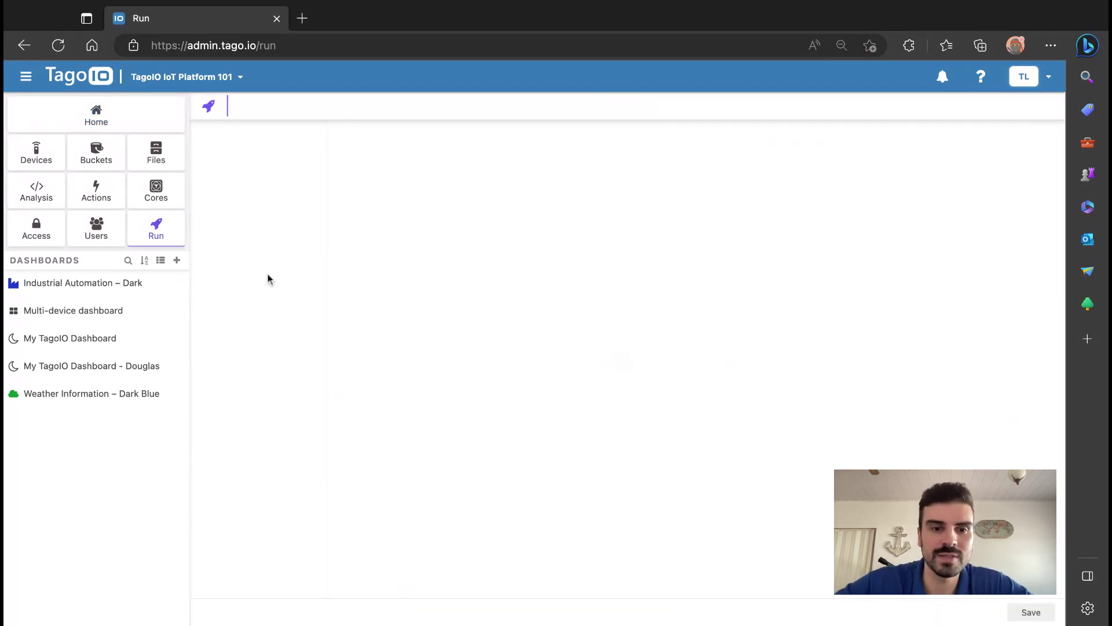
{"action": "left_click", "coordinate": [66, 119]}
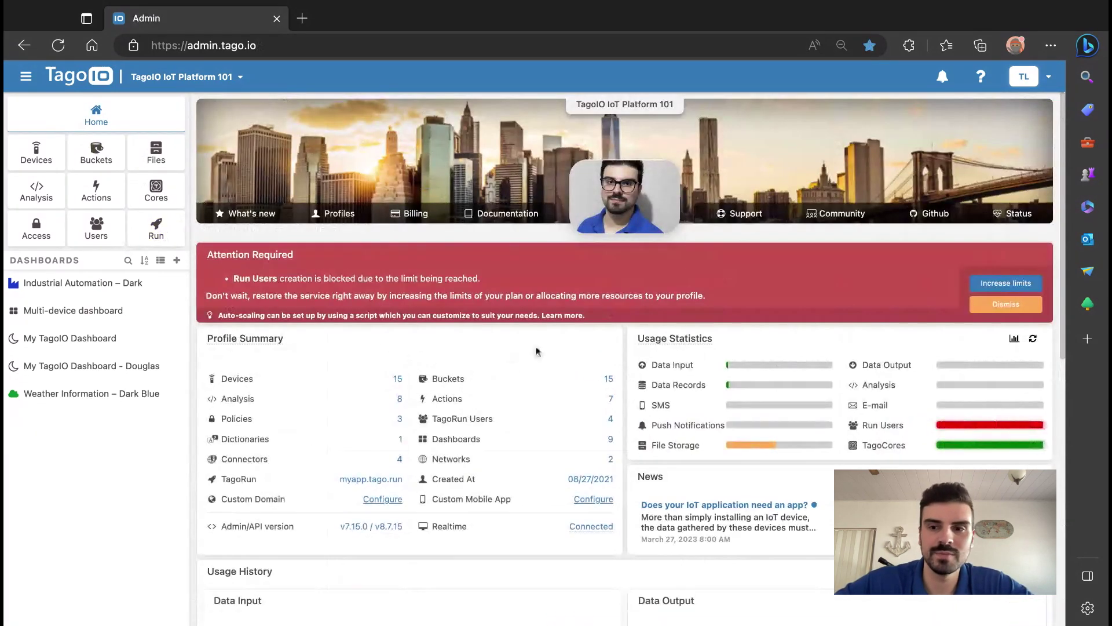
{"action": "left_click", "coordinate": [1007, 304]}
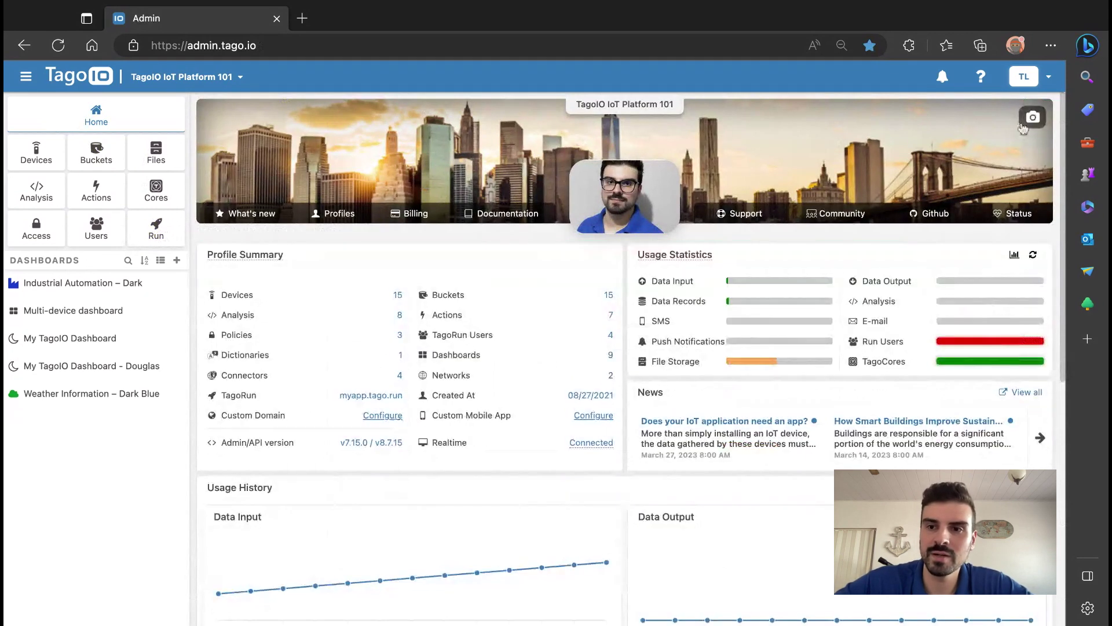
- In the TagoIO Admin profile settings, create a new profile named Sandbox without allocating all free resources to it
{"action": "left_click", "coordinate": [1028, 81]}
{"action": "left_click", "coordinate": [915, 168]}
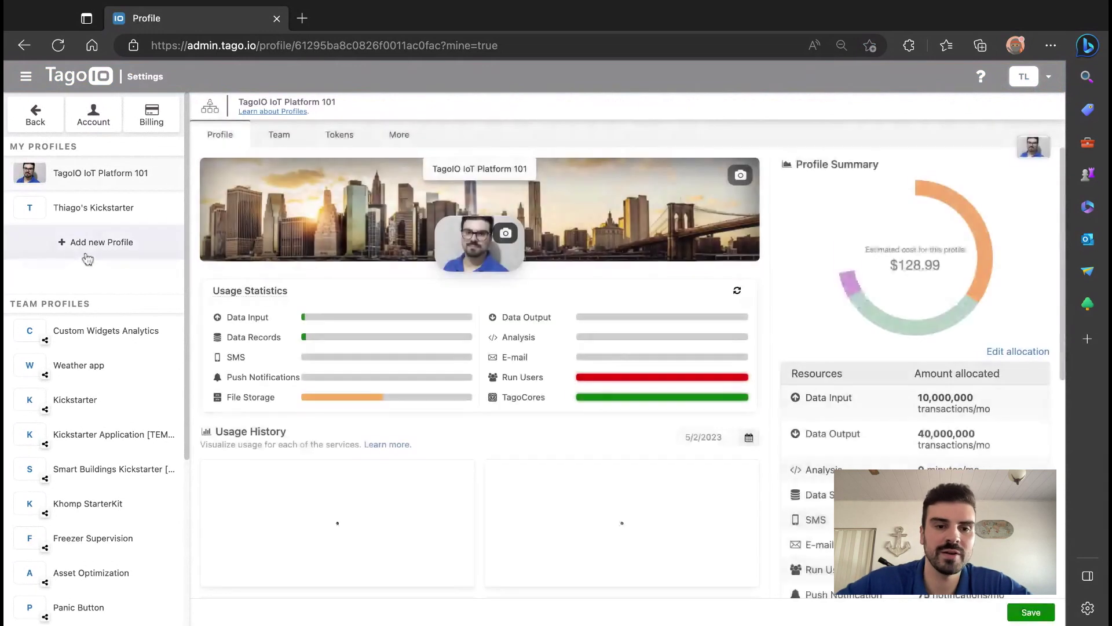
{"action": "left_click", "coordinate": [87, 257]}
{"action": "left_click", "coordinate": [365, 360]}
{"action": "type", "text": "San"}
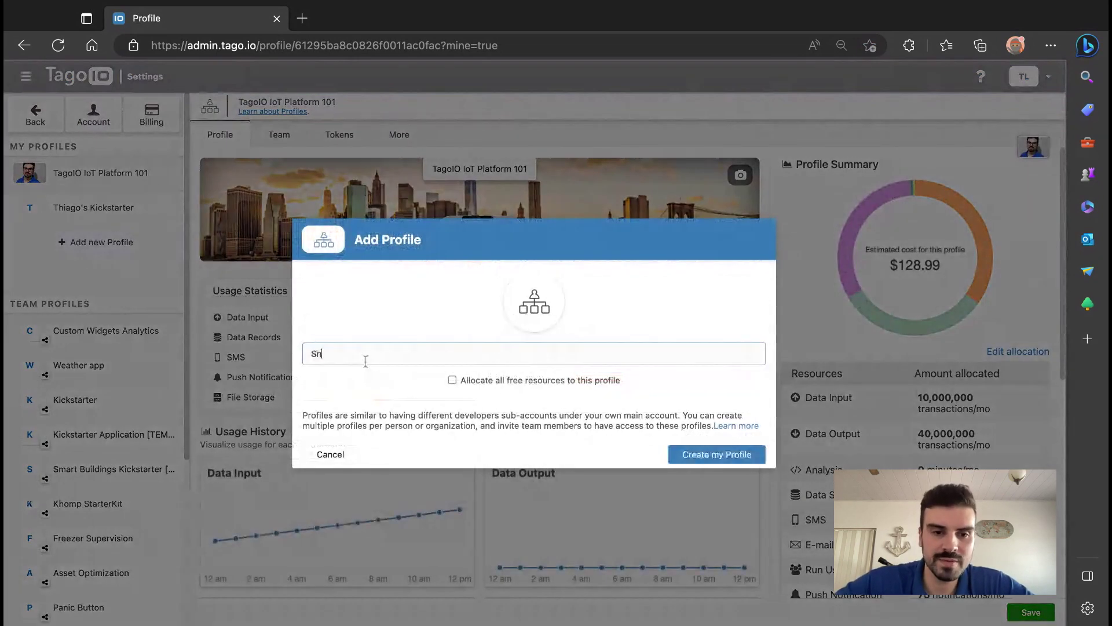
{"action": "type", "text": "d"}
{"action": "key", "text": "BackSpace"}
{"action": "key", "text": "BackSpace"}
{"action": "type", "text": "and"}
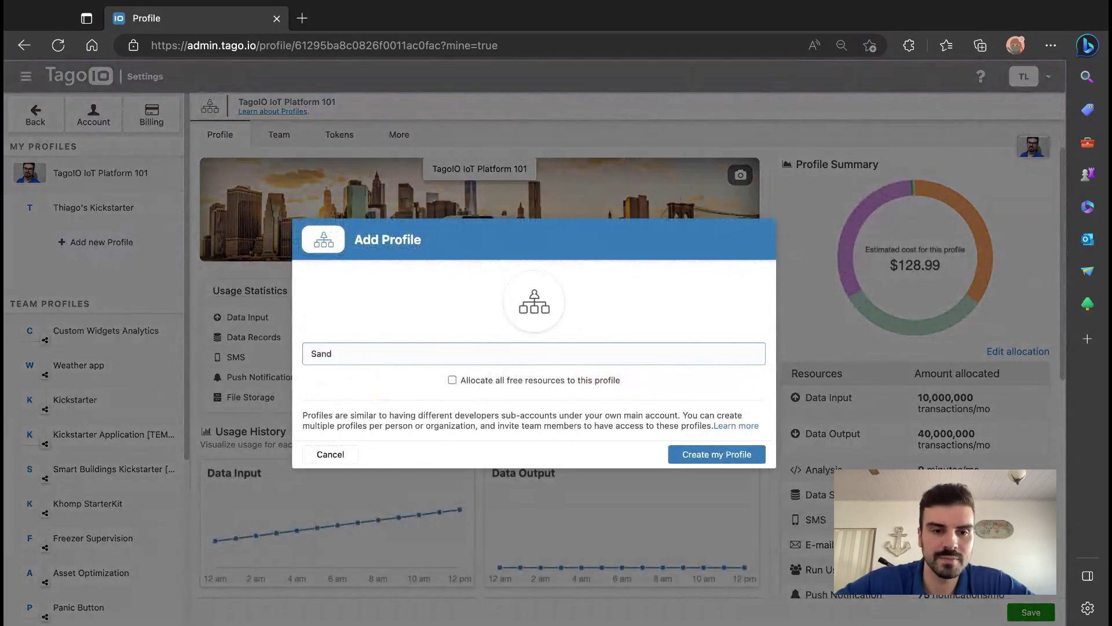
{"action": "type", "text": "box"}
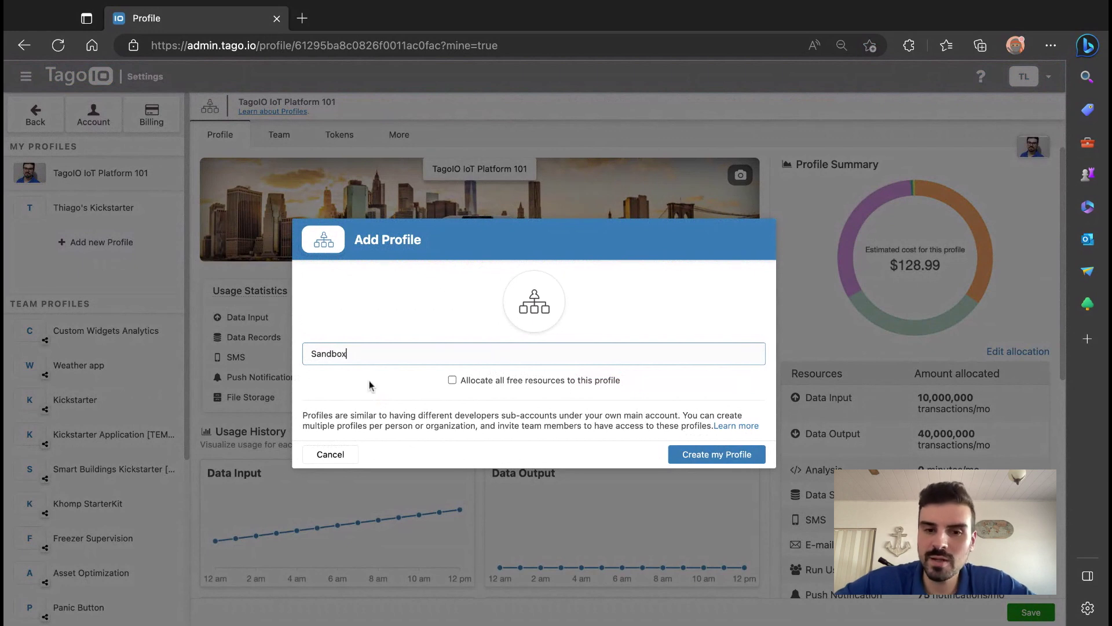
{"action": "mouse_move", "coordinate": [497, 384]}
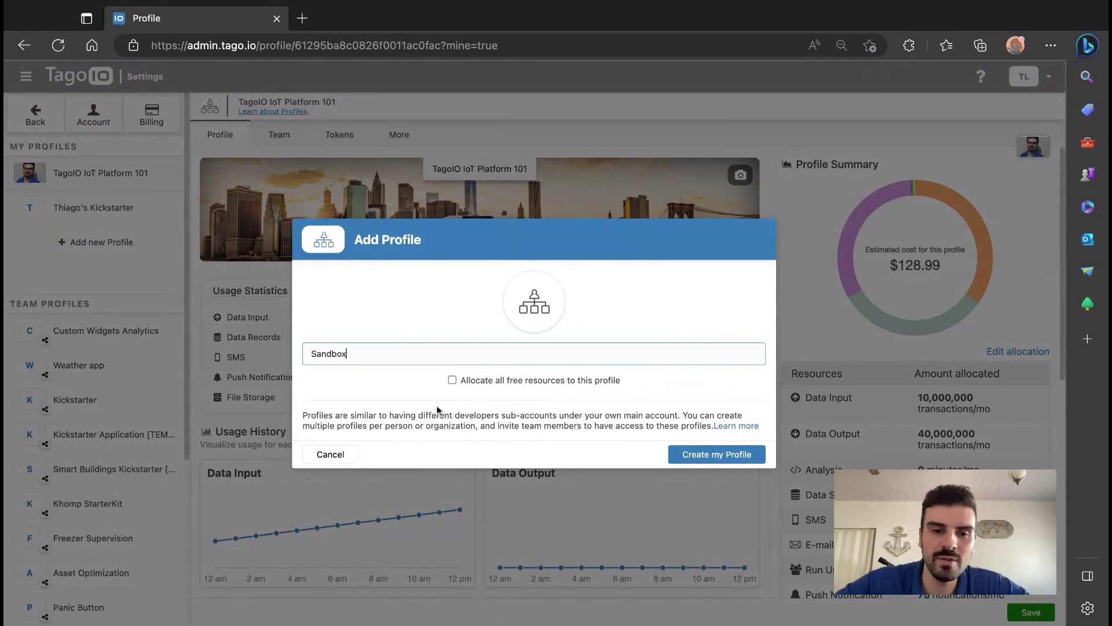
{"action": "left_click", "coordinate": [683, 455]}
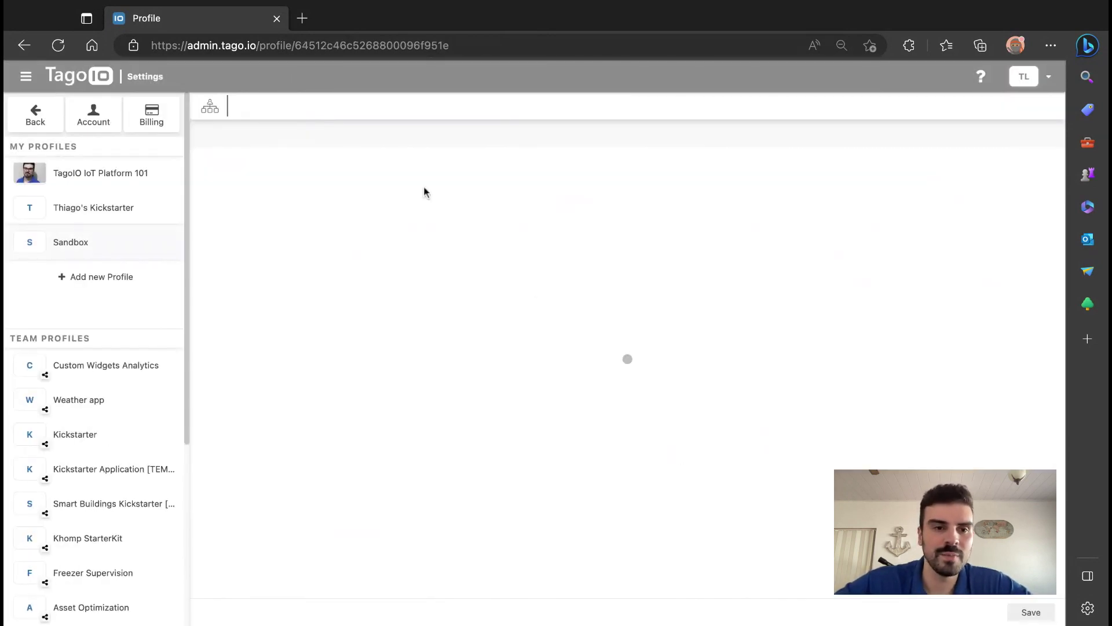
- Open the resource allocation from the Sandbox profile and set Sandbox's Data Input and Data Output to 500,000 each
{"action": "left_click", "coordinate": [89, 242]}
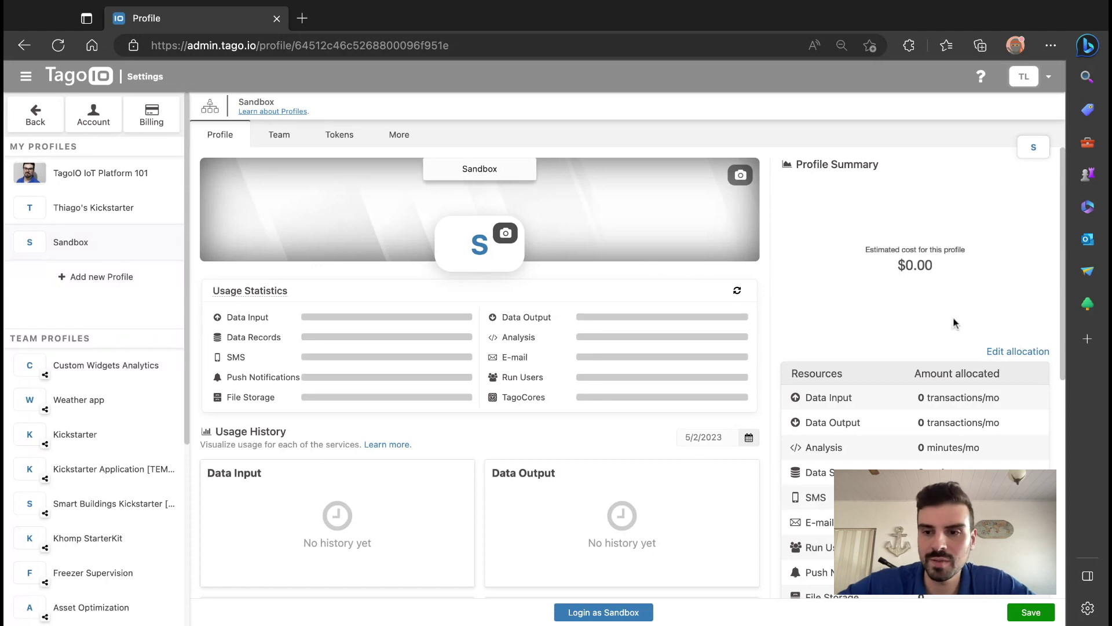
{"action": "left_click", "coordinate": [1000, 350]}
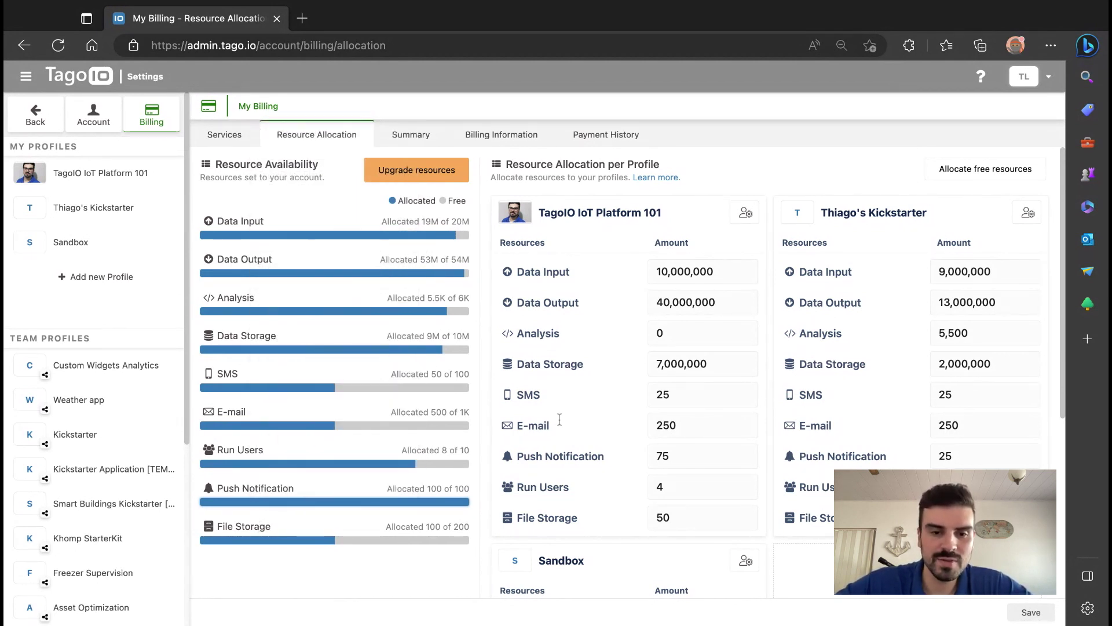
{"action": "scroll", "coordinate": [794, 492], "scroll_direction": "down", "scroll_amount": 5}
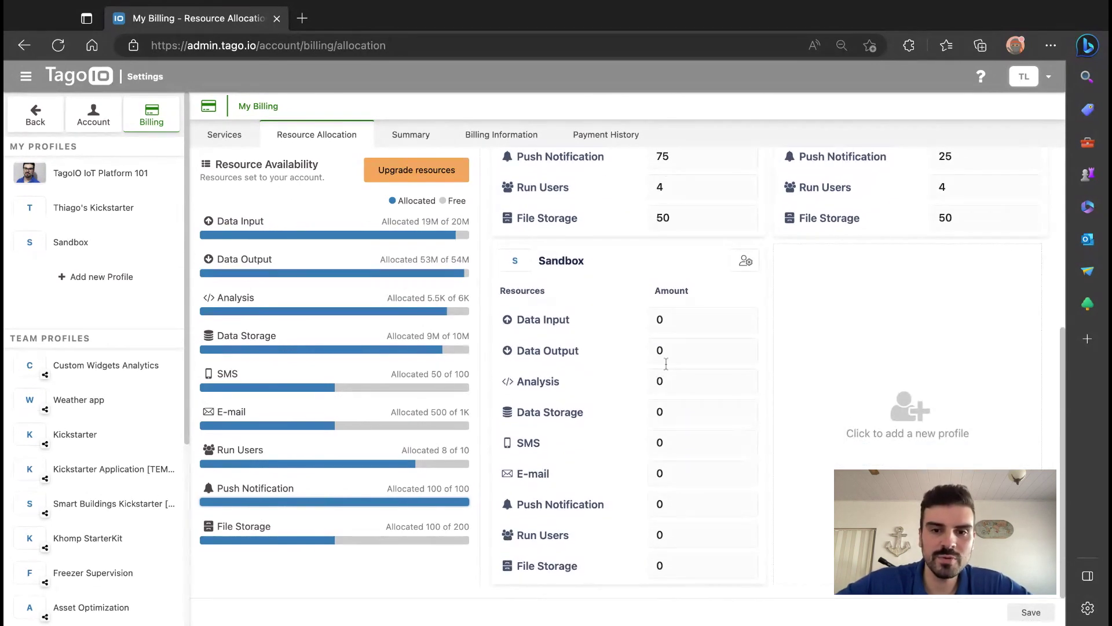
{"action": "left_click", "coordinate": [689, 318]}
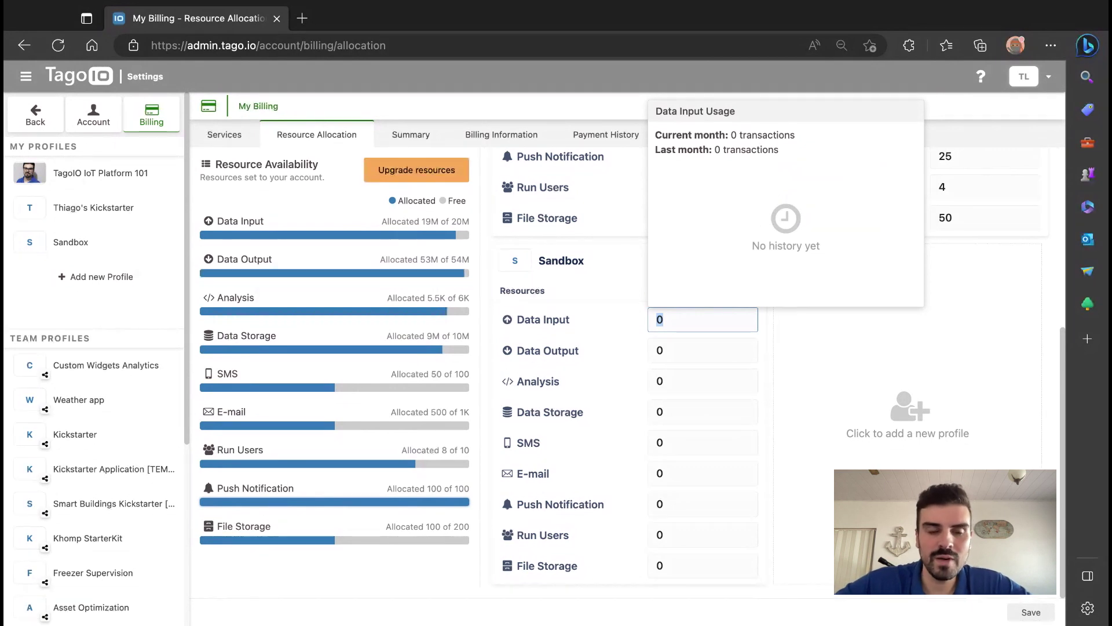
{"action": "type", "text": "5000000"}
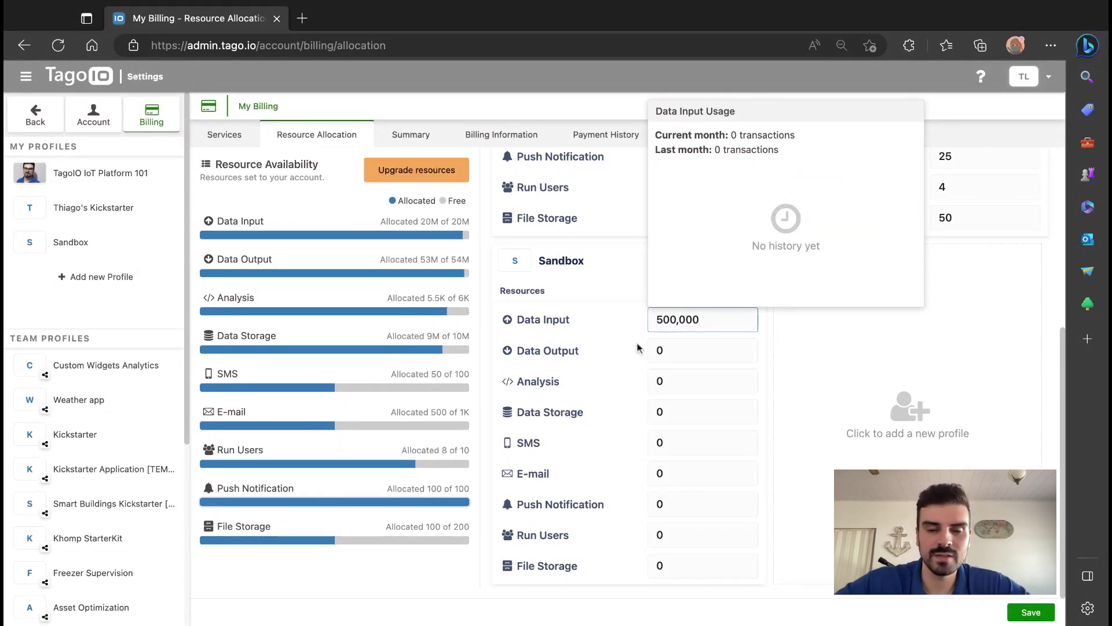
{"action": "left_click", "coordinate": [671, 351]}
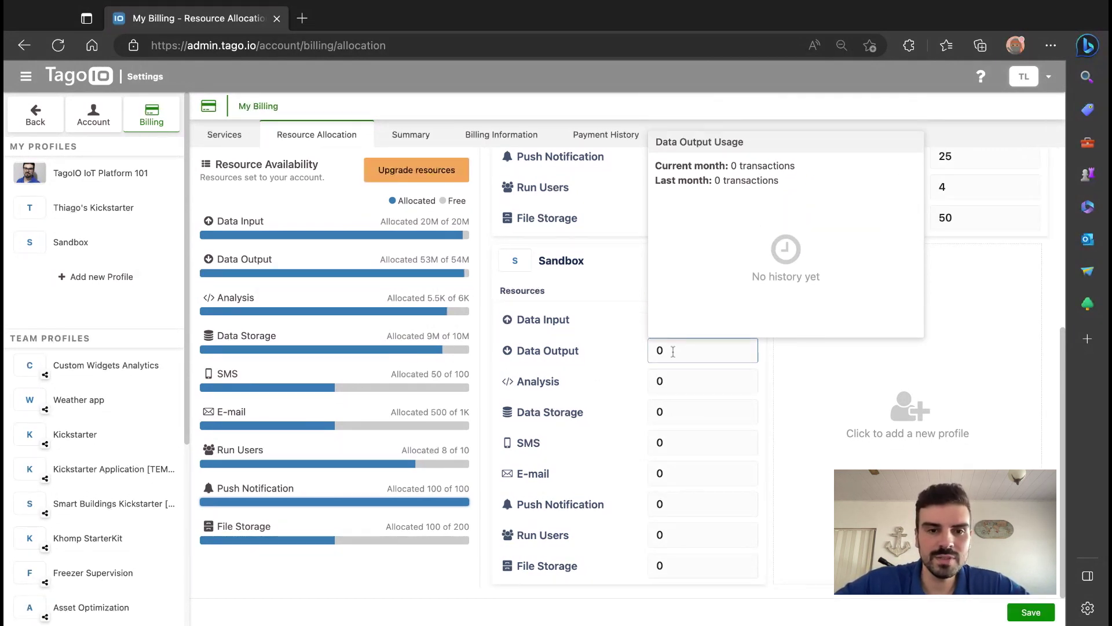
{"action": "type", "text": "5000000"}
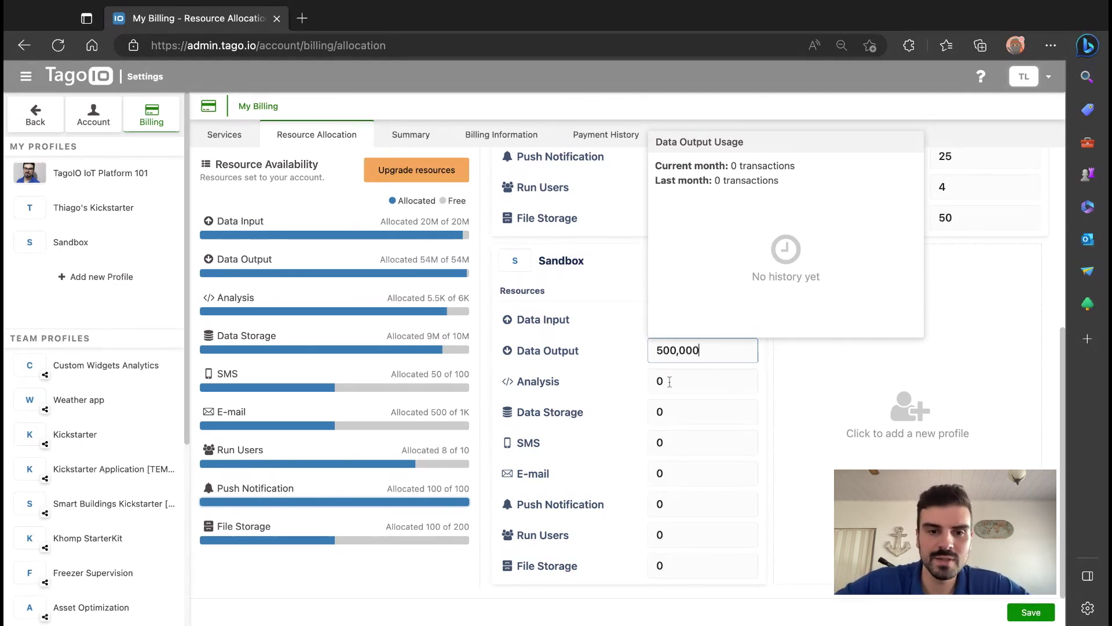
- Set Sandbox's Analysis to 500, Data Storage to 1,000,000 and Run Users to 2, and save the resource allocation
{"action": "left_click", "coordinate": [669, 382]}
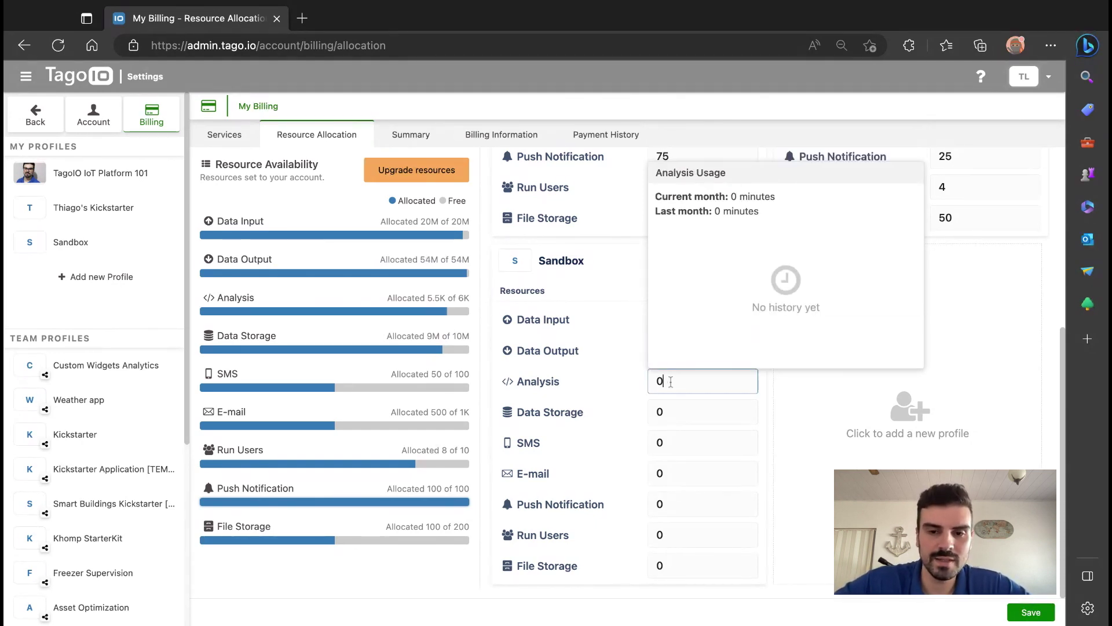
{"action": "type", "text": "500"}
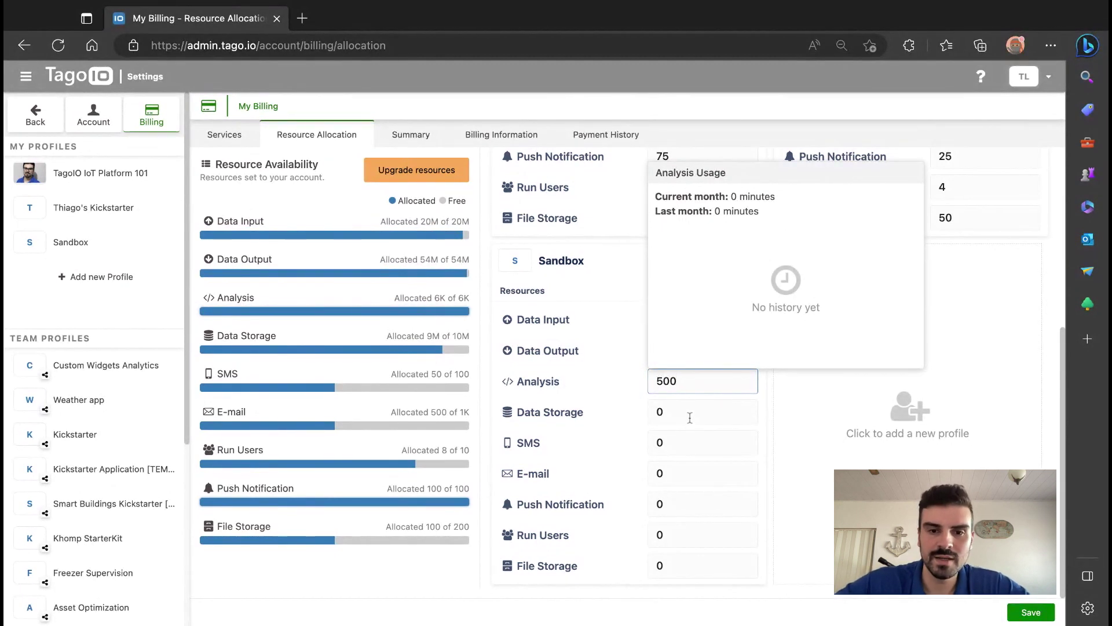
{"action": "left_click", "coordinate": [689, 417]}
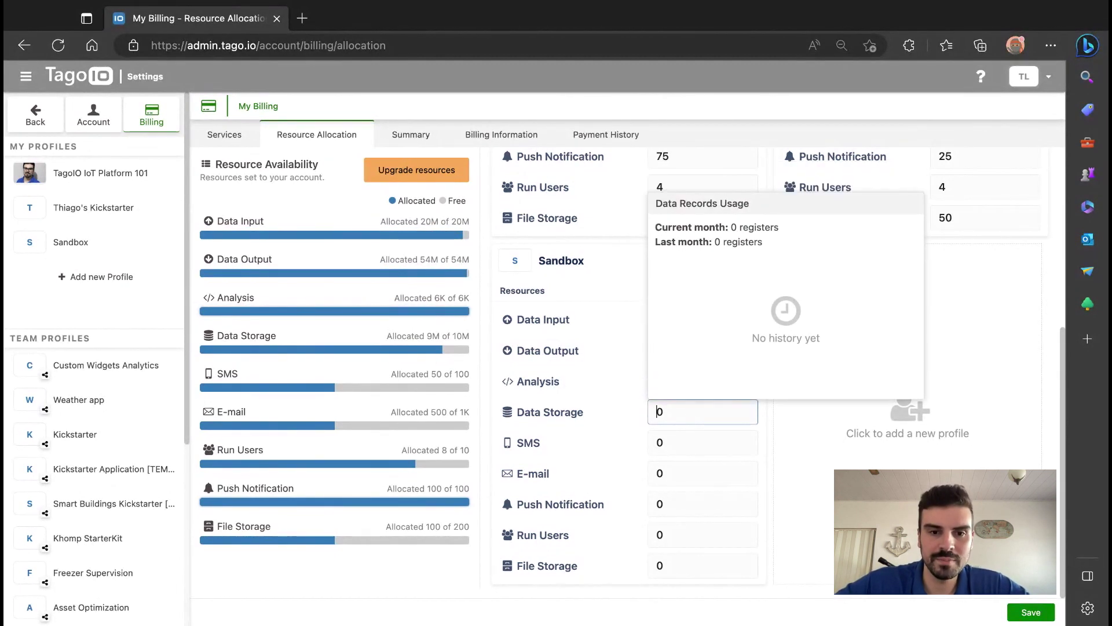
{"action": "type", "text": "1,000,00"}
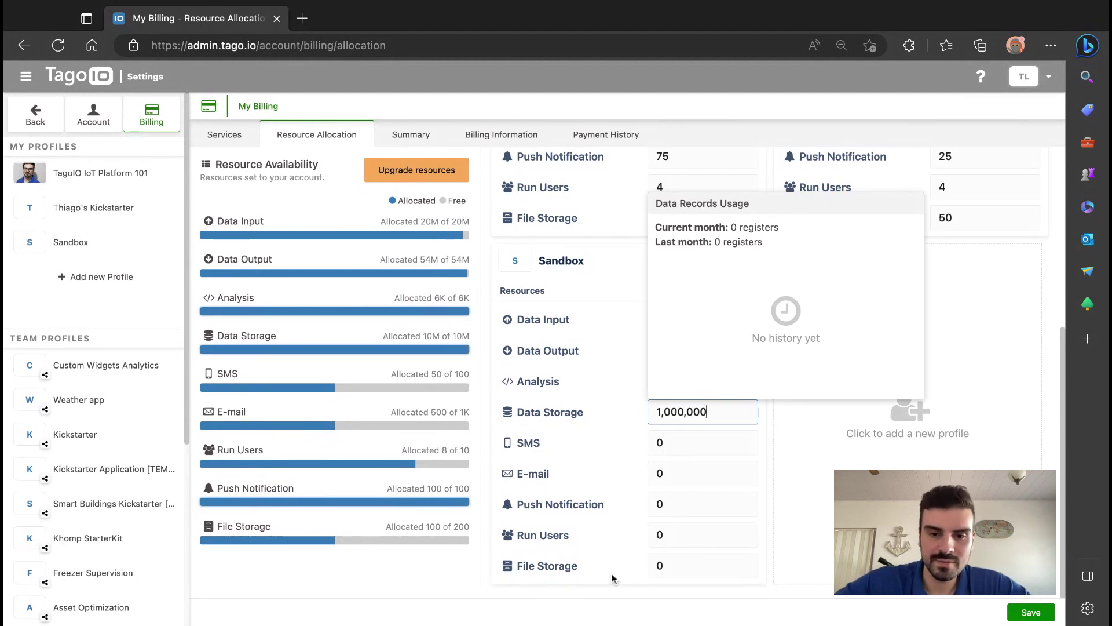
{"action": "left_click", "coordinate": [671, 531]}
{"action": "type", "text": "2"}
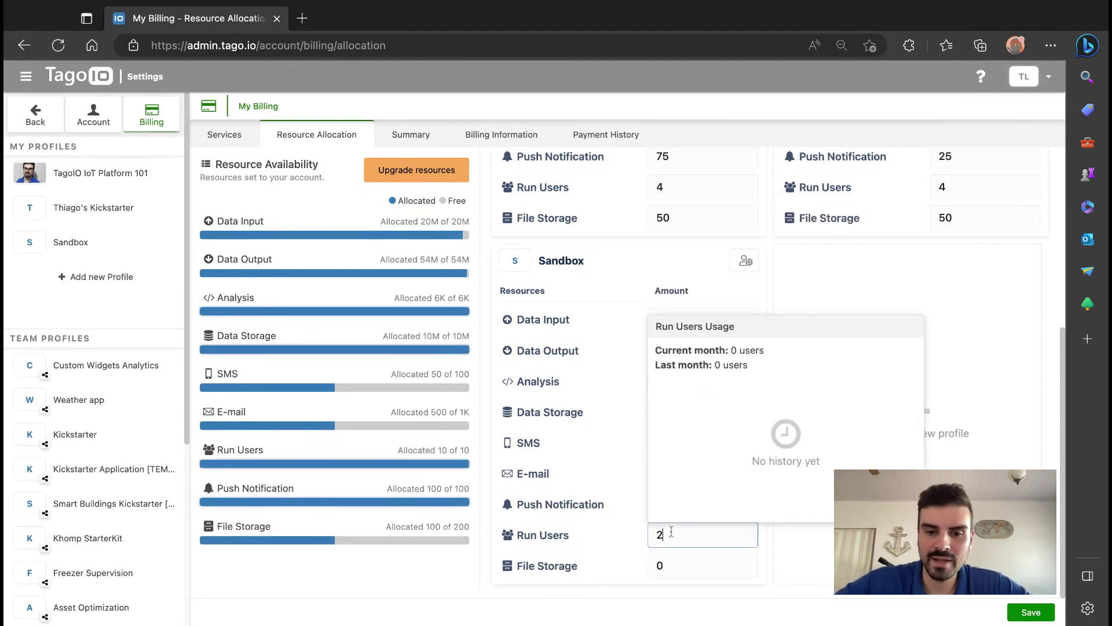
{"action": "left_click", "coordinate": [589, 610]}
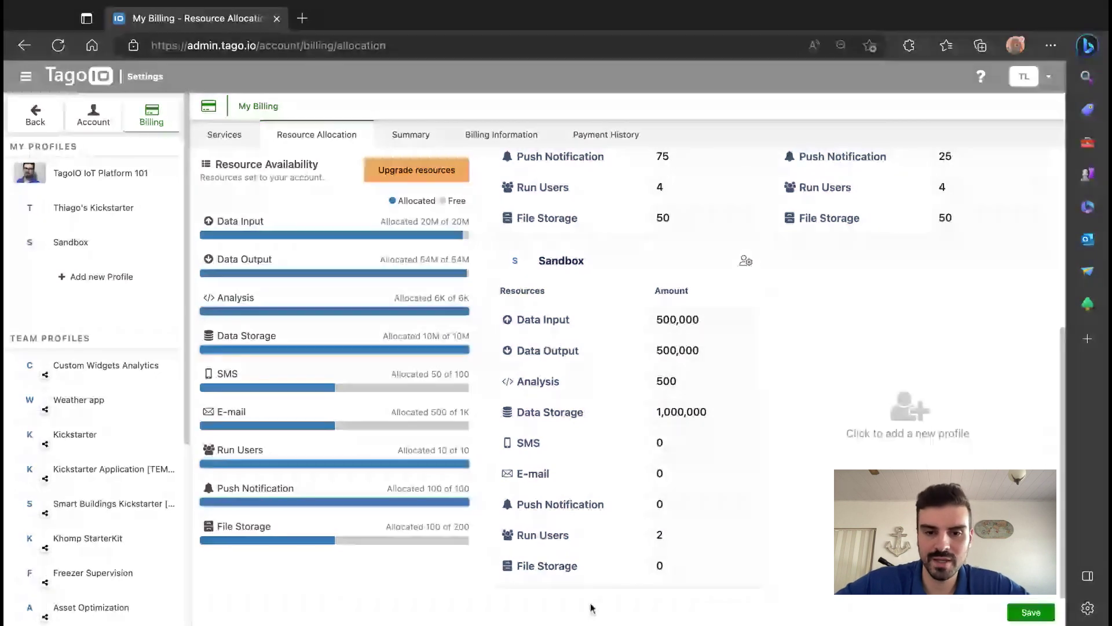
{"action": "left_click", "coordinate": [1028, 615]}
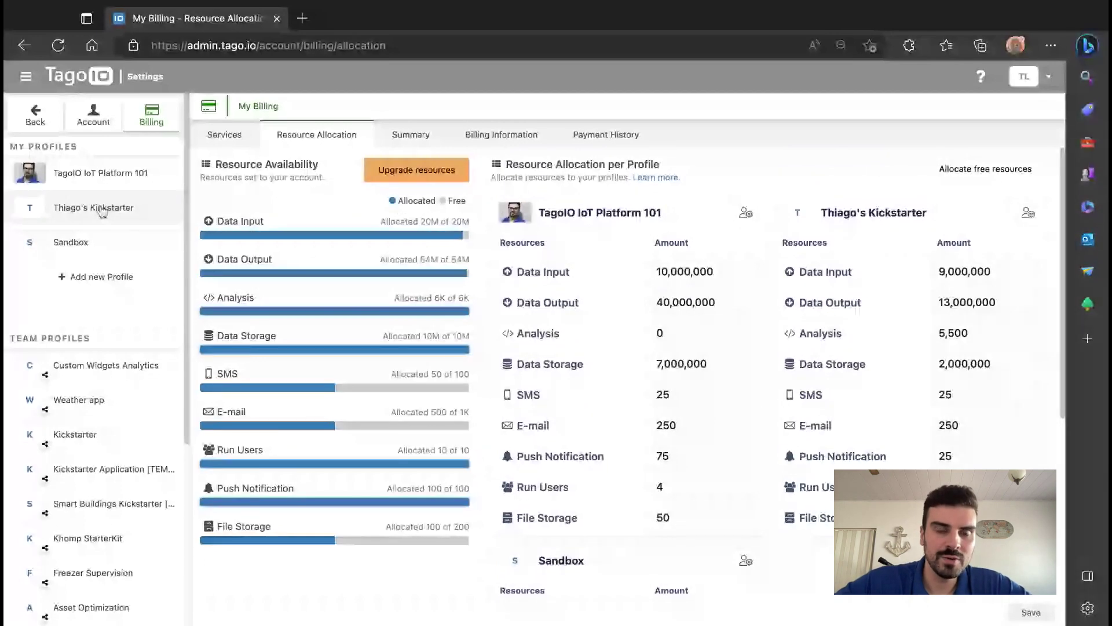
- Open the tago.io website in a new browser tab
{"action": "left_click", "coordinate": [301, 18]}
{"action": "type", "text": "tago.io"}
{"action": "key", "text": "Return"}
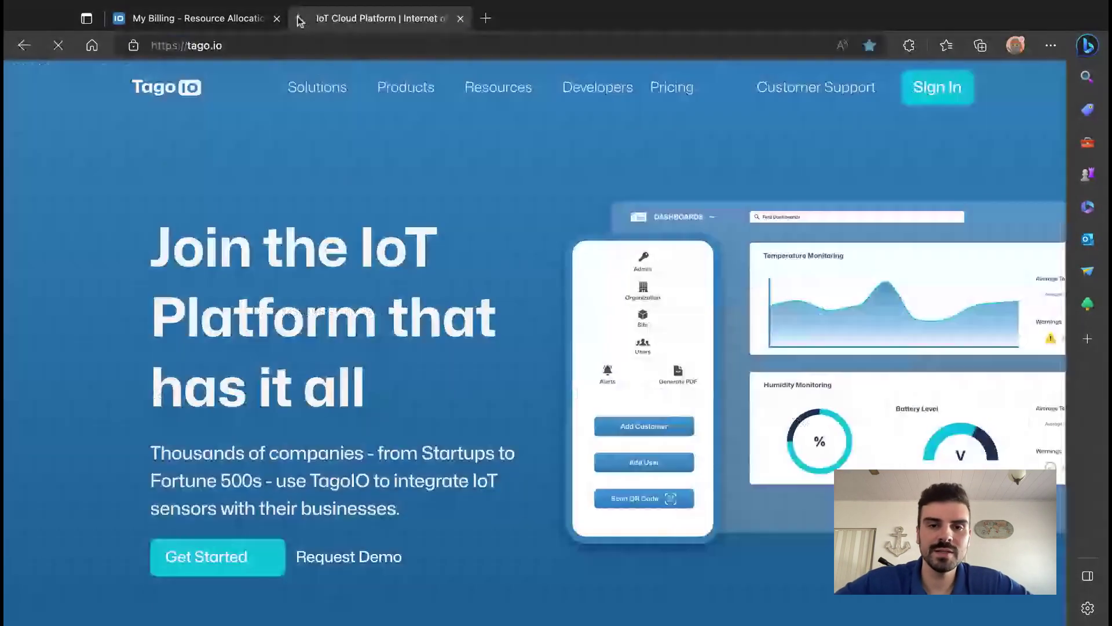
- Open the website's Developers resources and browse the available Dashboard Templates
{"action": "mouse_move", "coordinate": [506, 93]}
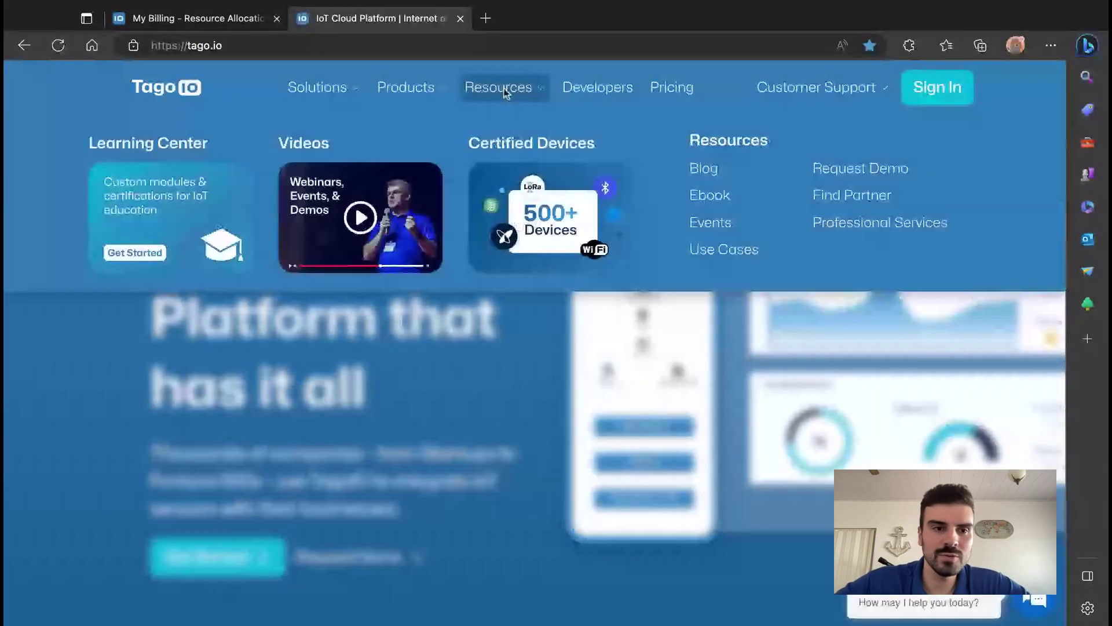
{"action": "left_click", "coordinate": [599, 93]}
{"action": "scroll", "coordinate": [637, 348], "scroll_direction": "down", "scroll_amount": 2}
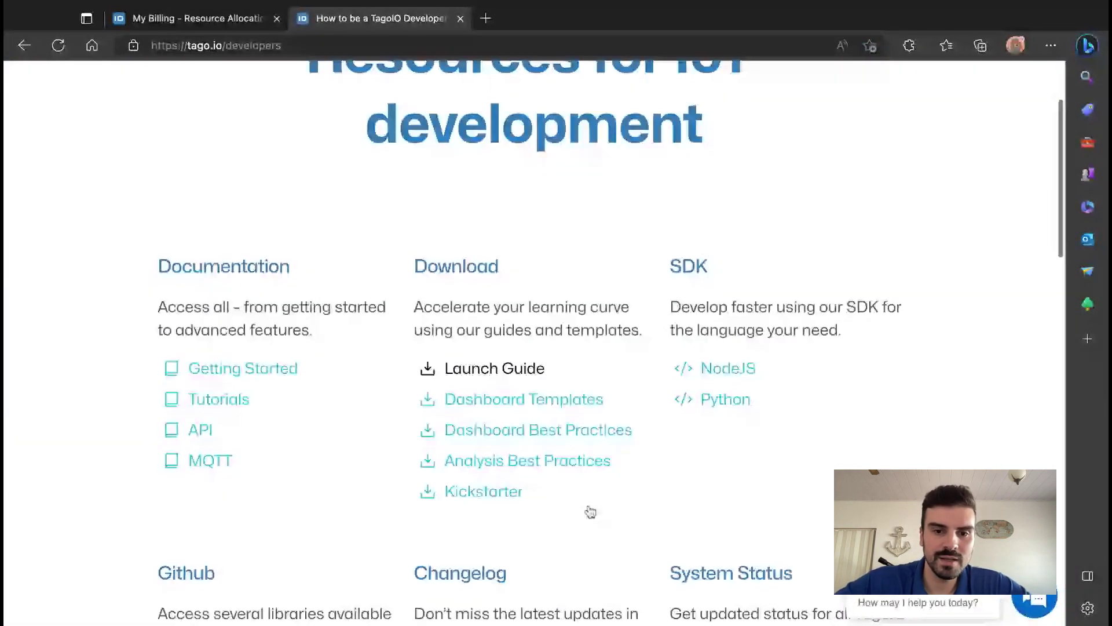
{"action": "left_click", "coordinate": [568, 399]}
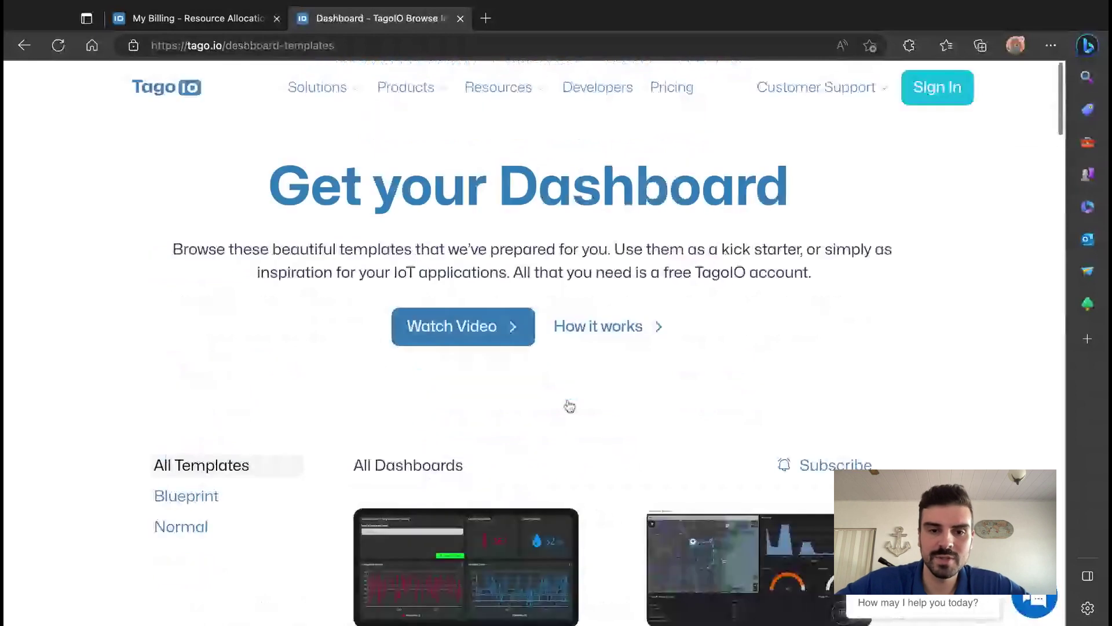
{"action": "scroll", "coordinate": [569, 406], "scroll_direction": "down", "scroll_amount": 4}
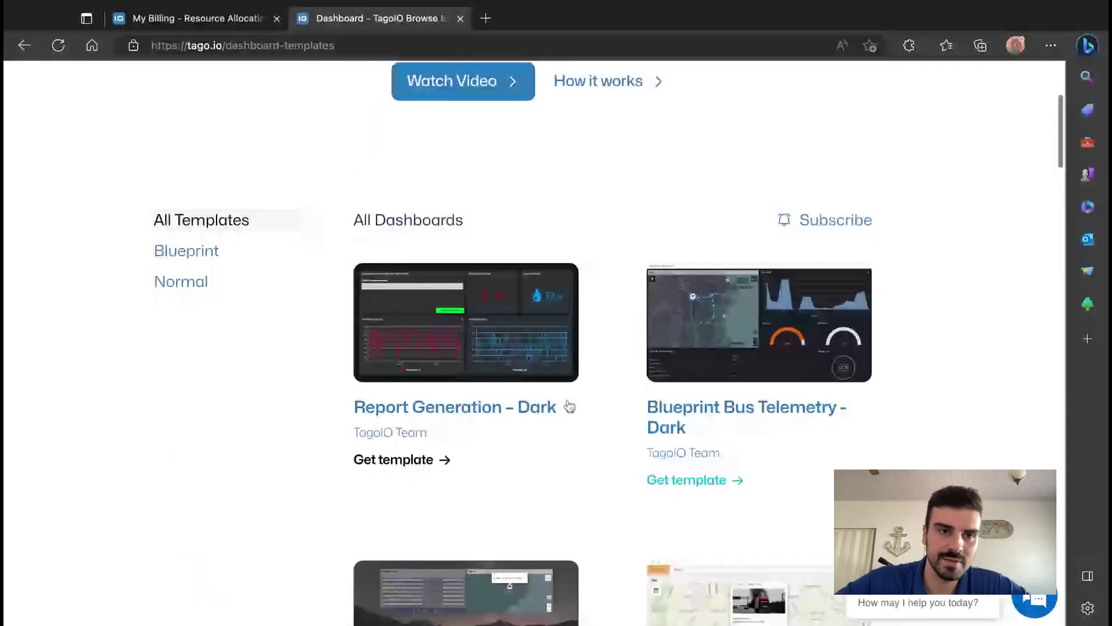
- Return to TagoIO Admin and start adding a device with the Bus Simulator connector from the Simulator network
{"action": "left_click", "coordinate": [238, 21]}
{"action": "left_click", "coordinate": [35, 110]}
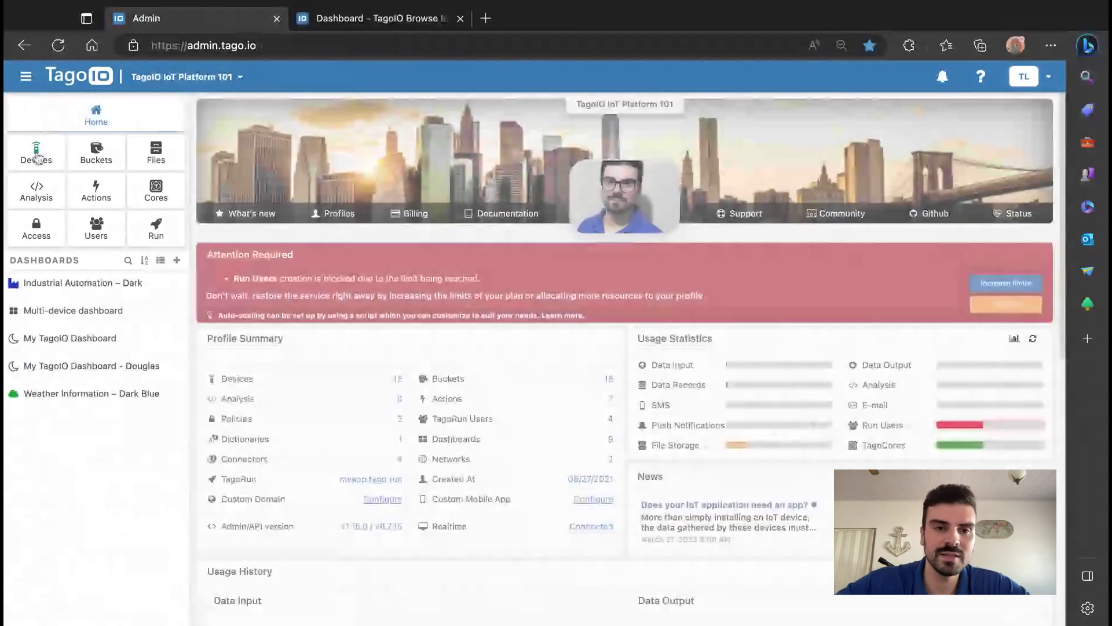
{"action": "left_click", "coordinate": [36, 154]}
{"action": "left_click", "coordinate": [987, 106]}
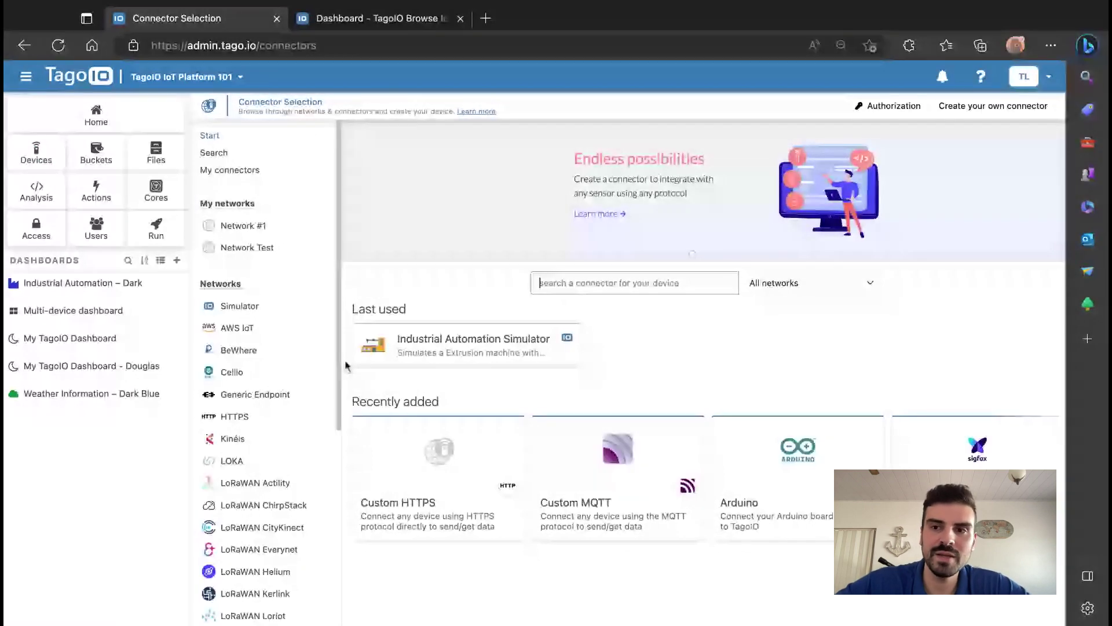
{"action": "left_click", "coordinate": [240, 307]}
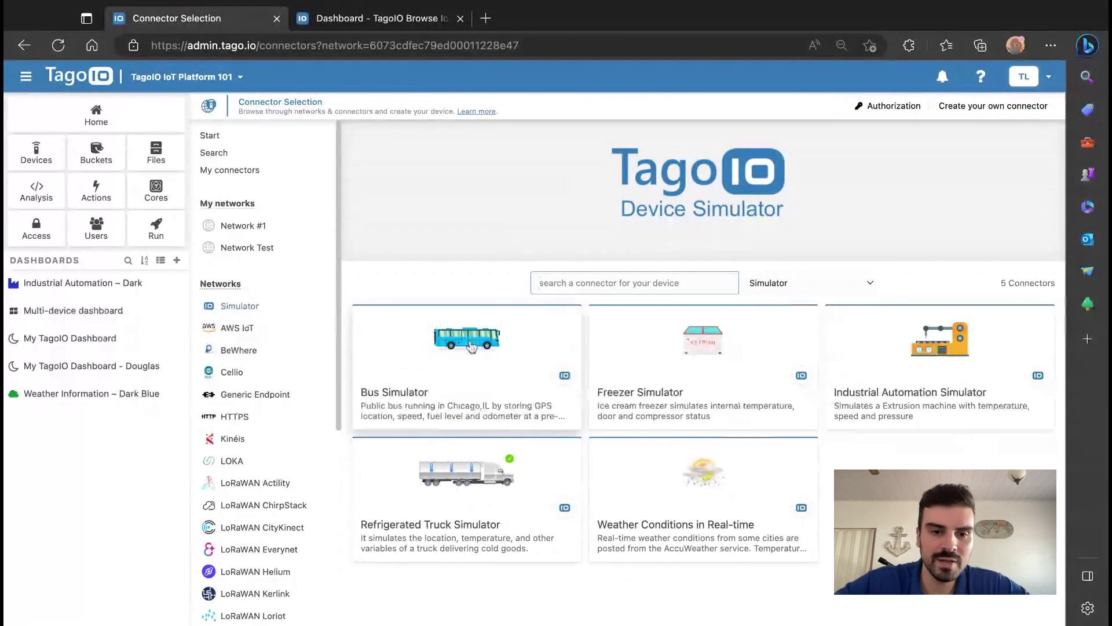
{"action": "left_click", "coordinate": [471, 346]}
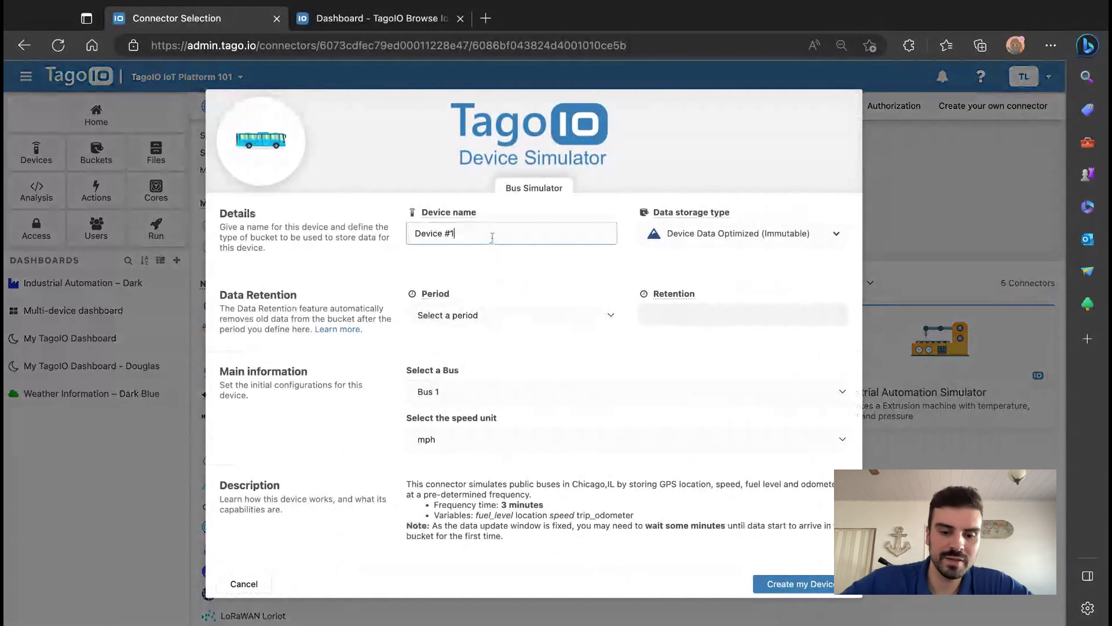
- Name the device Bus 1 and set its data retention to a Weekly period with a retention of 1
{"action": "key", "text": "ctrl+a"}
{"action": "type", "text": "Bu"}
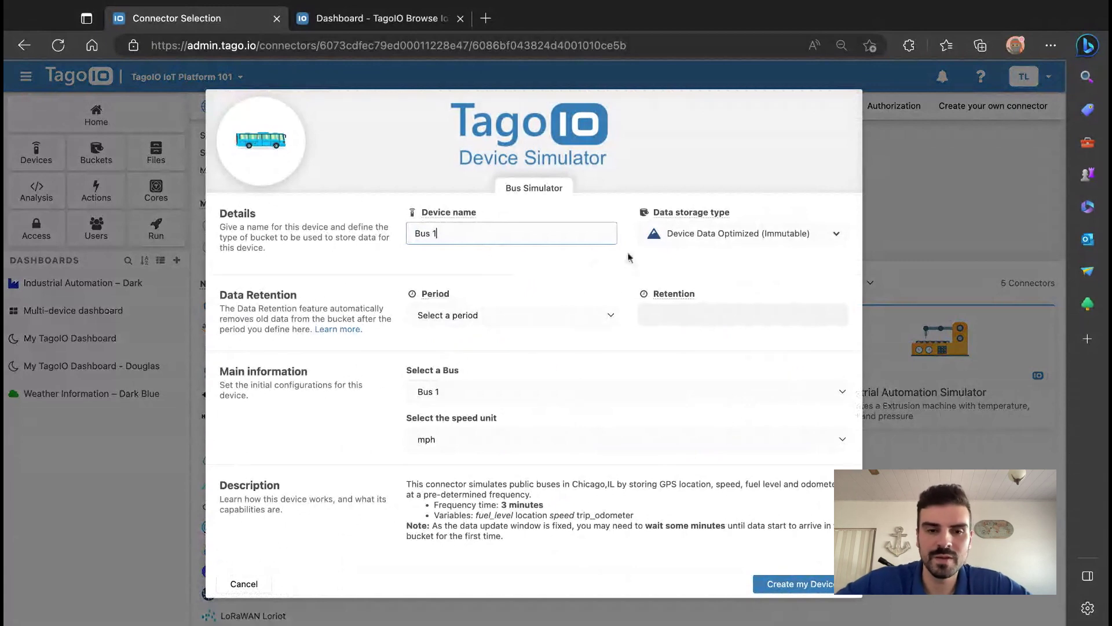
{"action": "left_click", "coordinate": [497, 315]}
{"action": "left_click", "coordinate": [497, 315]}
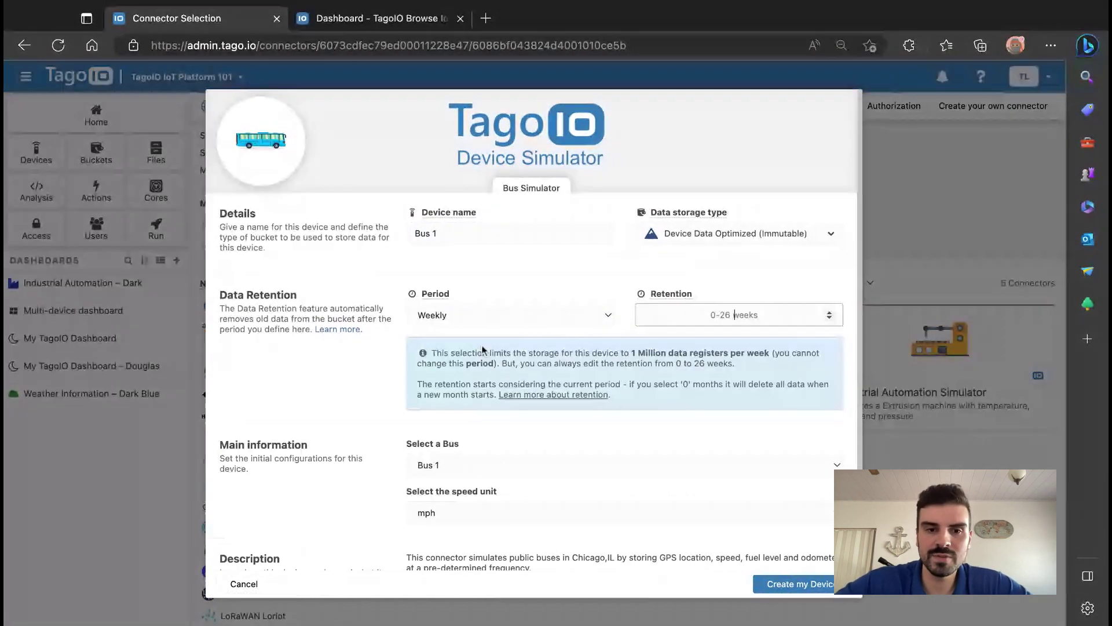
{"action": "type", "text": "1"}
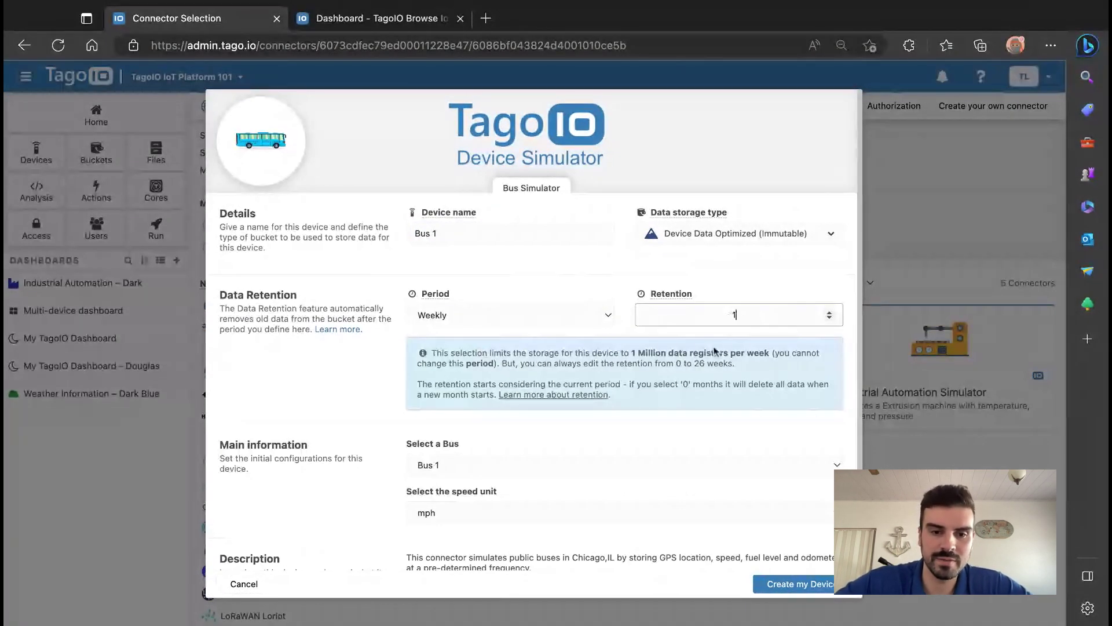
- Create the simulator device with Bus 1 as the bus and mph as the speed unit, and continue to its dashboard template
{"action": "left_click", "coordinate": [531, 425]}
{"action": "scroll", "coordinate": [532, 426], "scroll_direction": "down", "scroll_amount": 1}
{"action": "scroll", "coordinate": [530, 424], "scroll_direction": "down", "scroll_amount": 2}
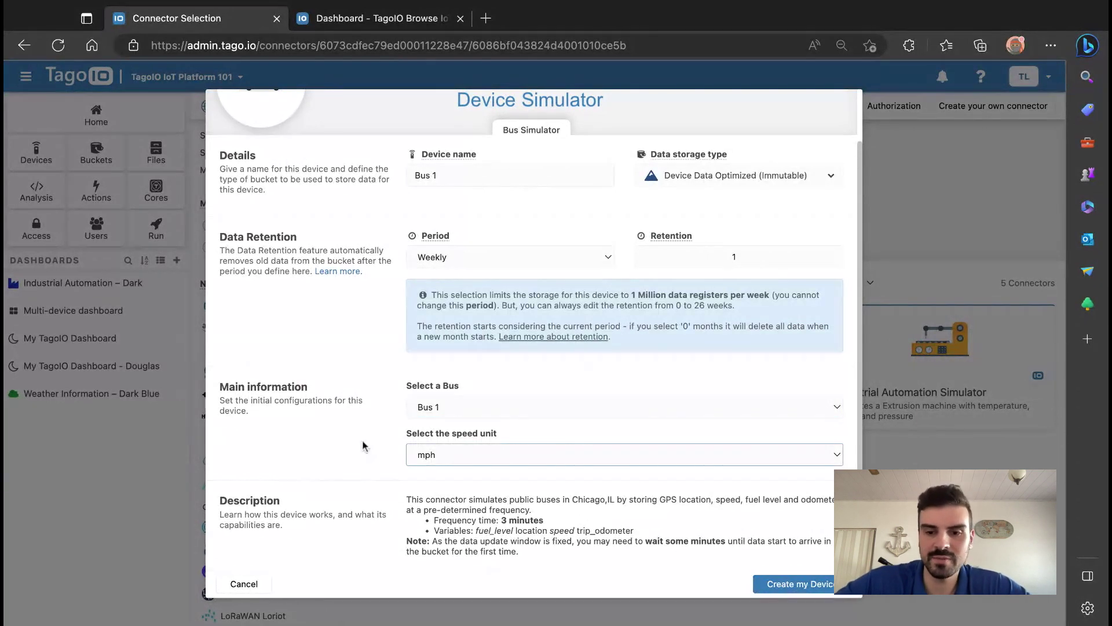
{"action": "left_click", "coordinate": [797, 581]}
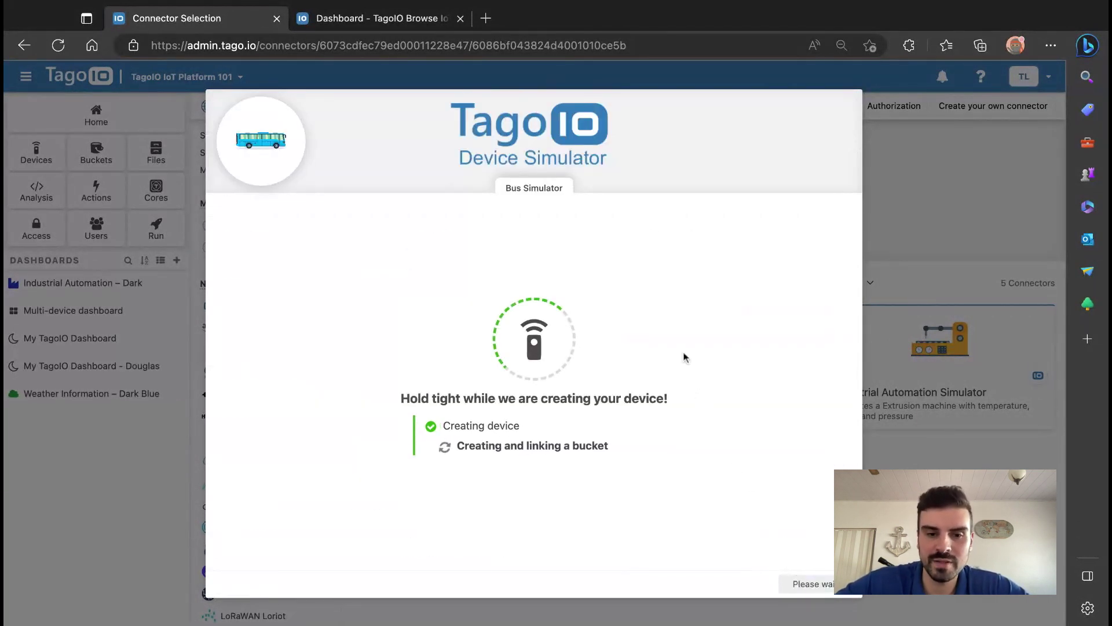
{"action": "left_click", "coordinate": [804, 583]}
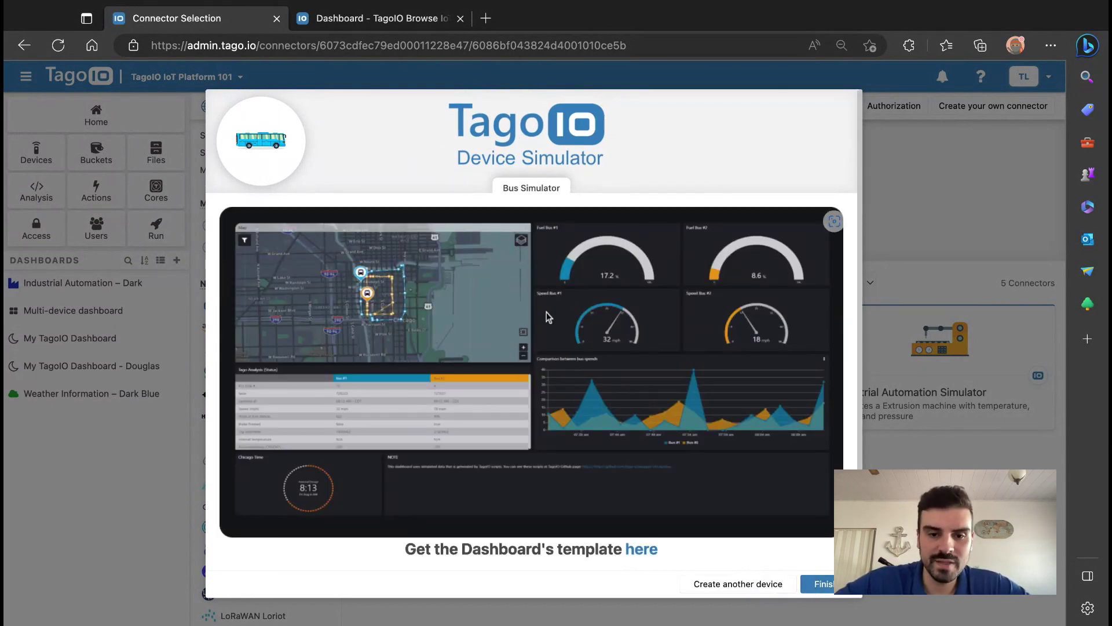
- Install the Bus in Chicago dashboard template and associate it with the Bus 1 device
{"action": "left_click", "coordinate": [636, 551]}
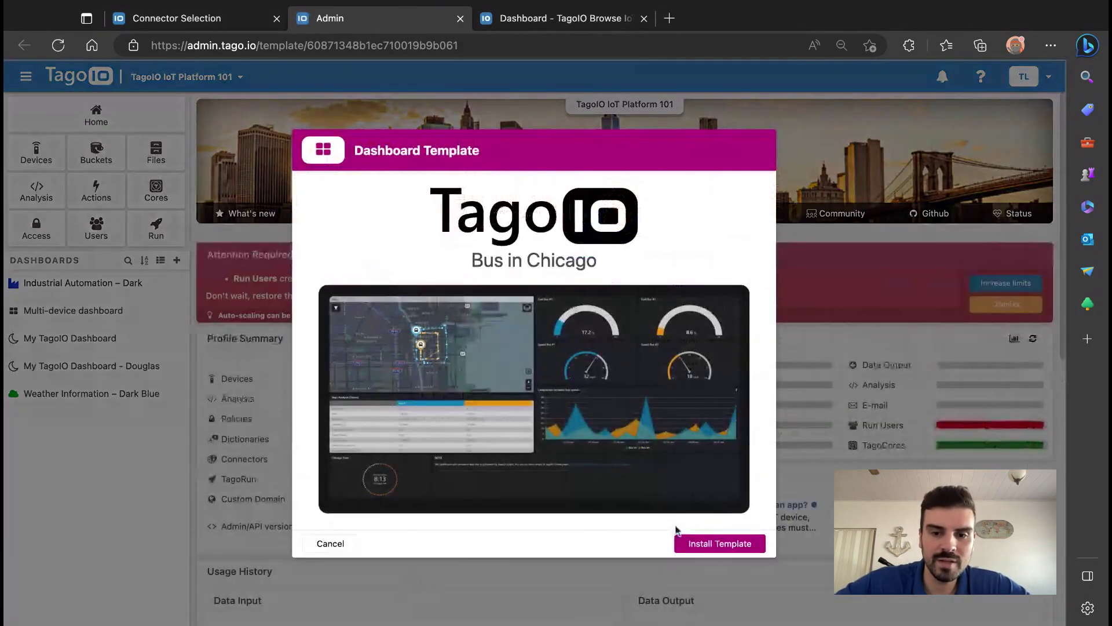
{"action": "left_click", "coordinate": [698, 543]}
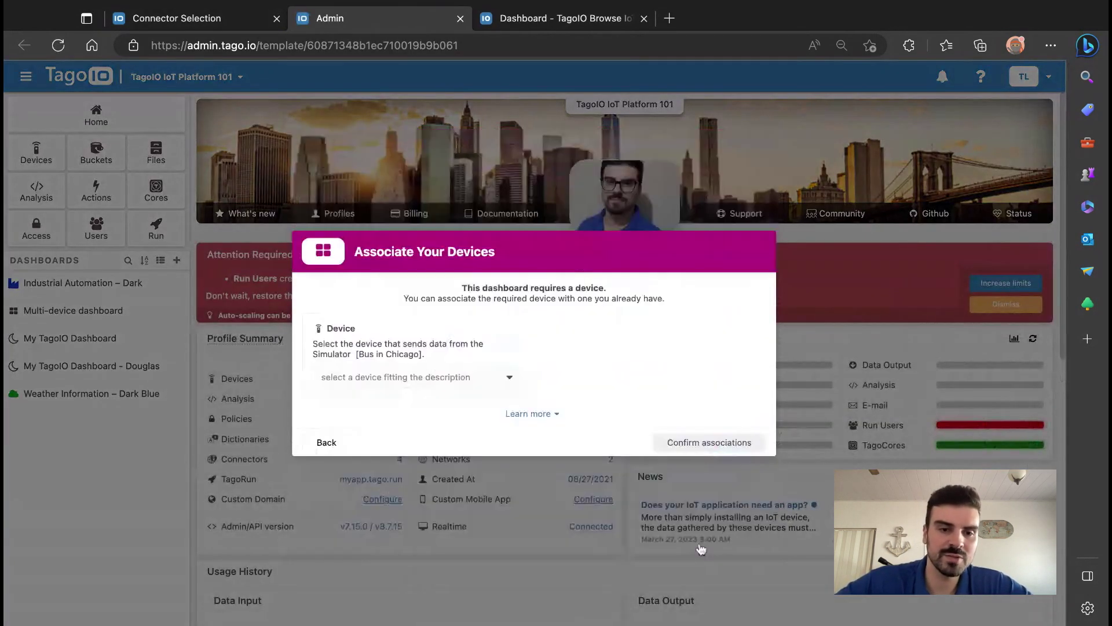
{"action": "left_click", "coordinate": [402, 374]}
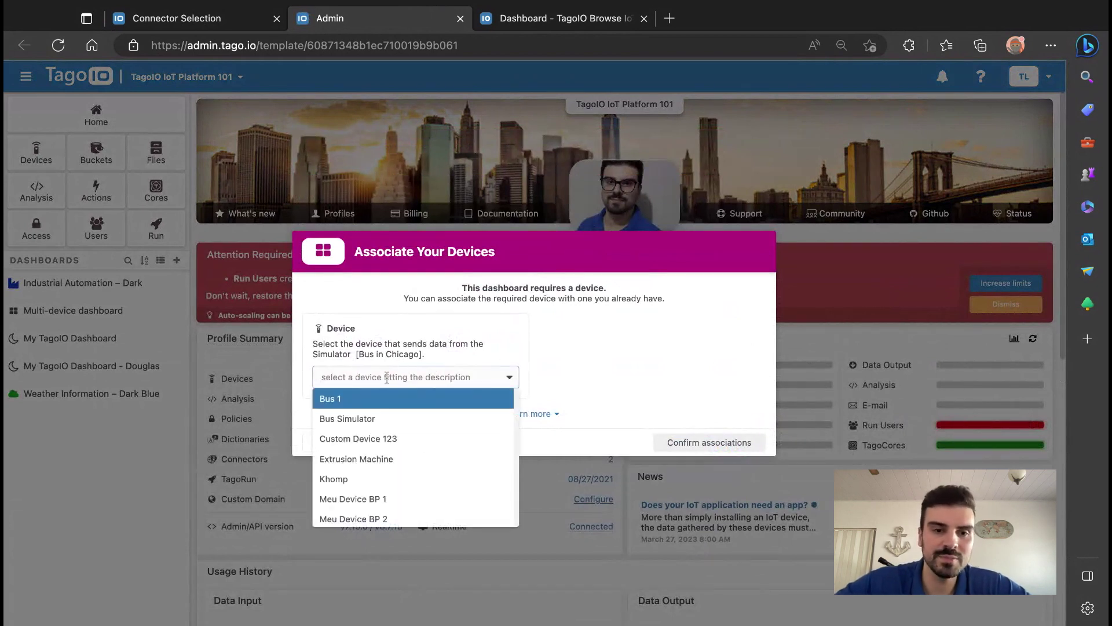
{"action": "left_click", "coordinate": [368, 399]}
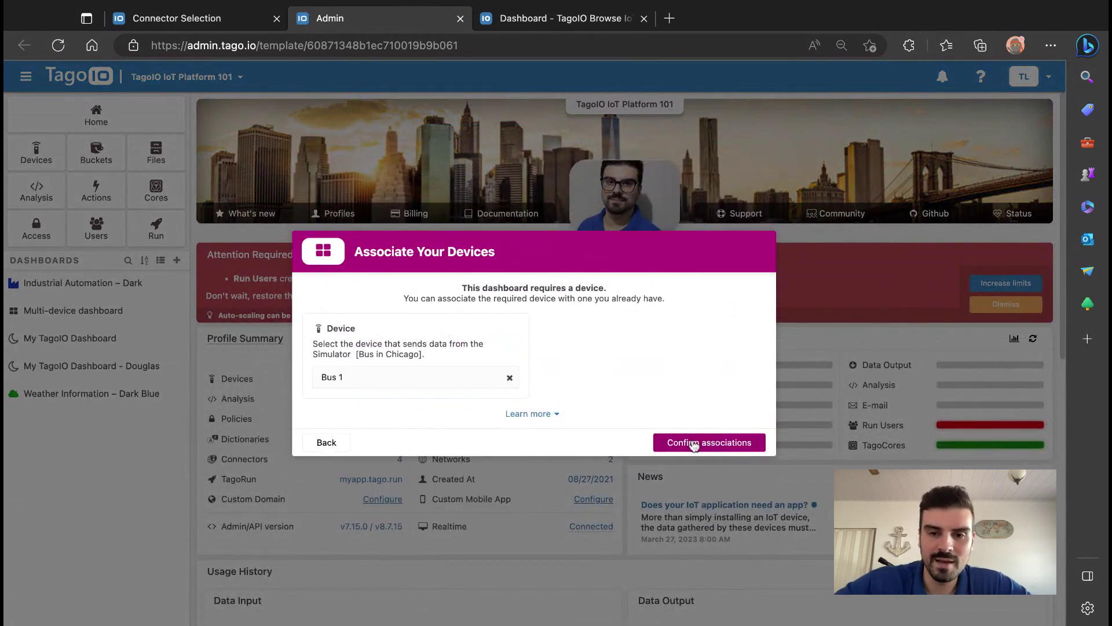
{"action": "left_click", "coordinate": [694, 443]}
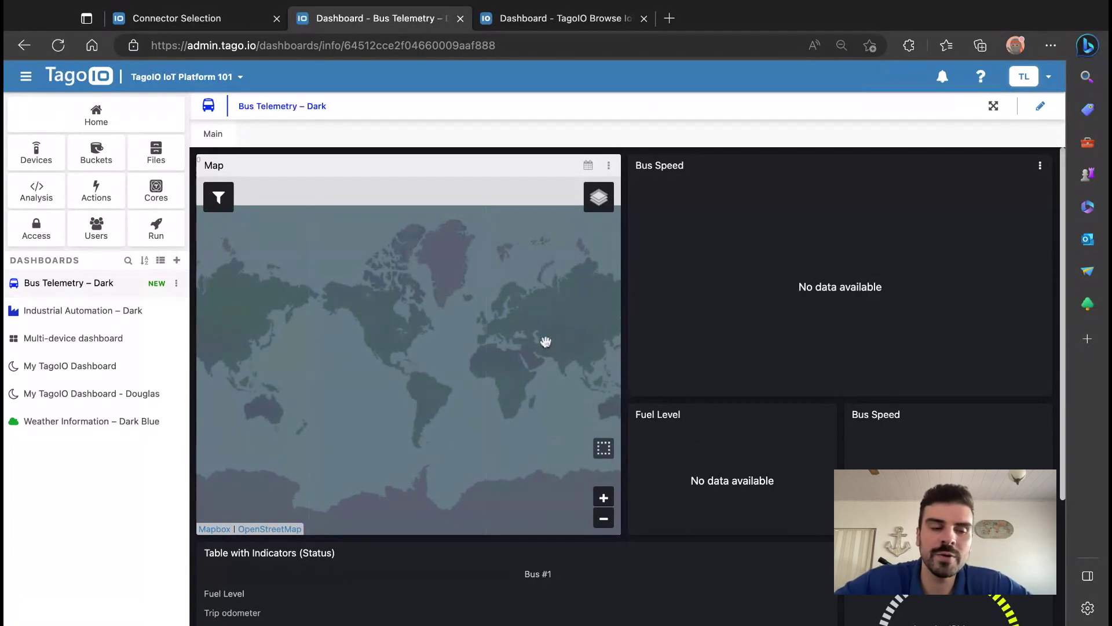
- Start a new policy in Access Management and name it Bus Telemetry access policy
{"action": "left_click", "coordinate": [37, 229]}
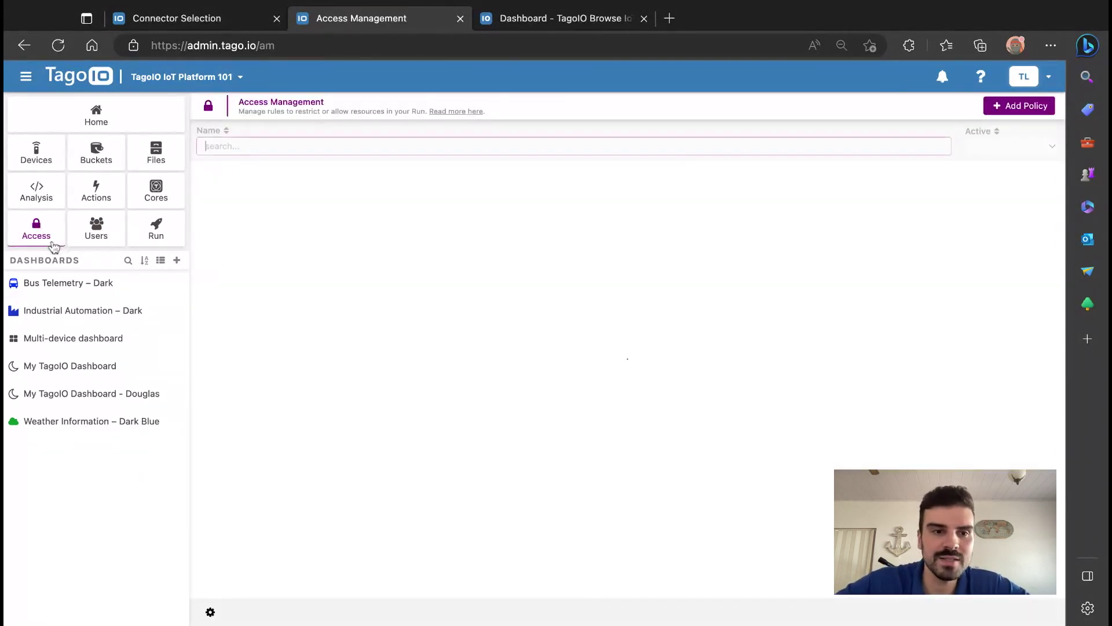
{"action": "left_click", "coordinate": [1020, 106]}
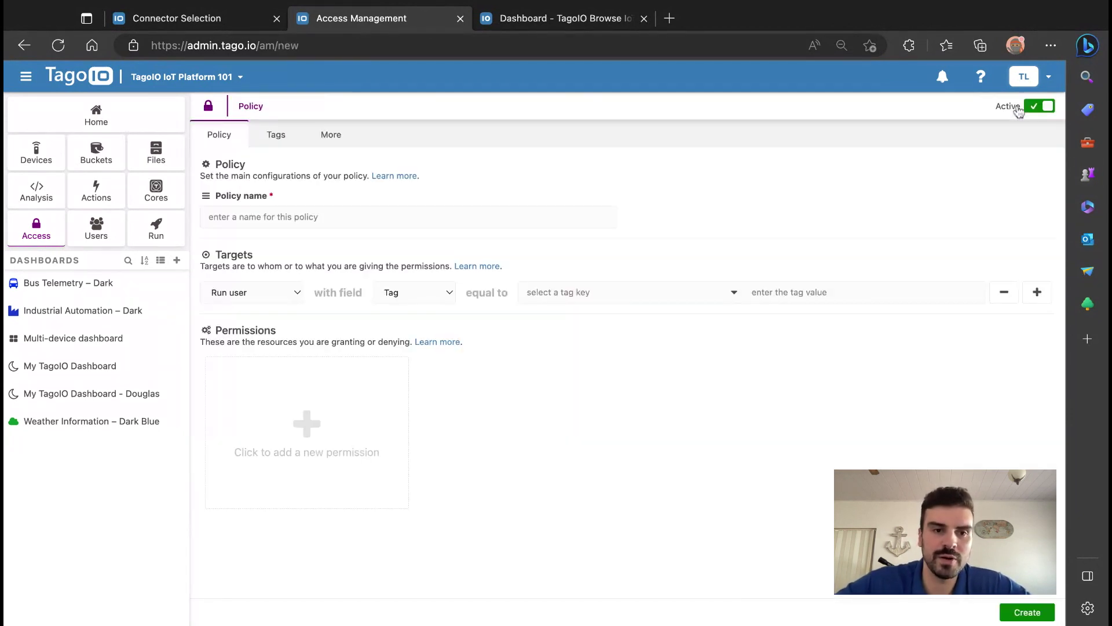
{"action": "left_click", "coordinate": [438, 212]}
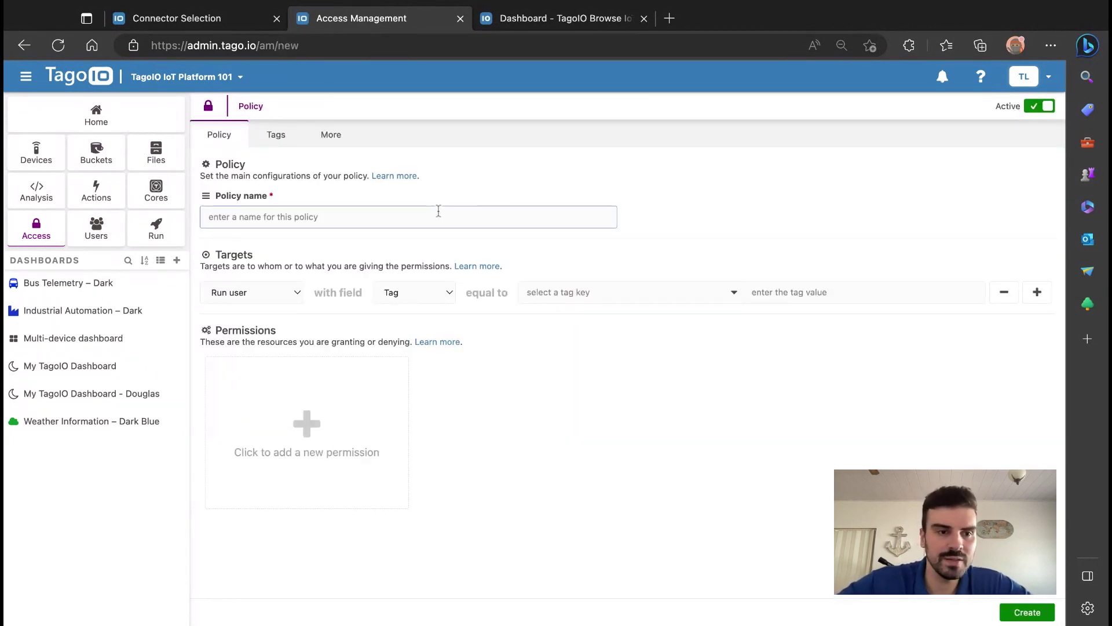
{"action": "type", "text": "Bus Telemetr"}
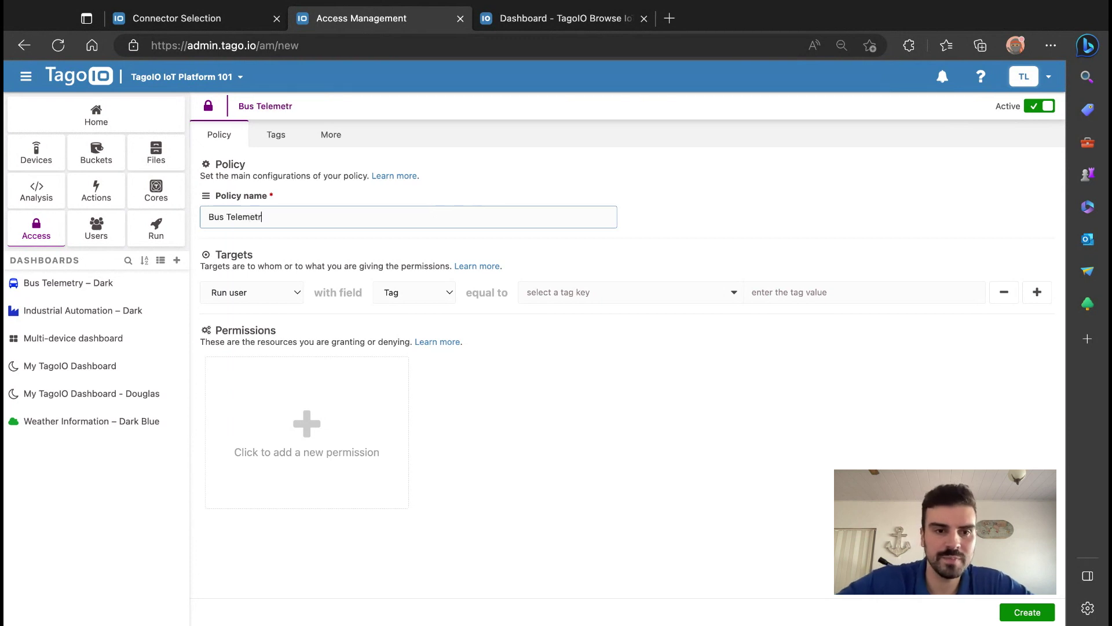
{"action": "type", "text": "y acce"}
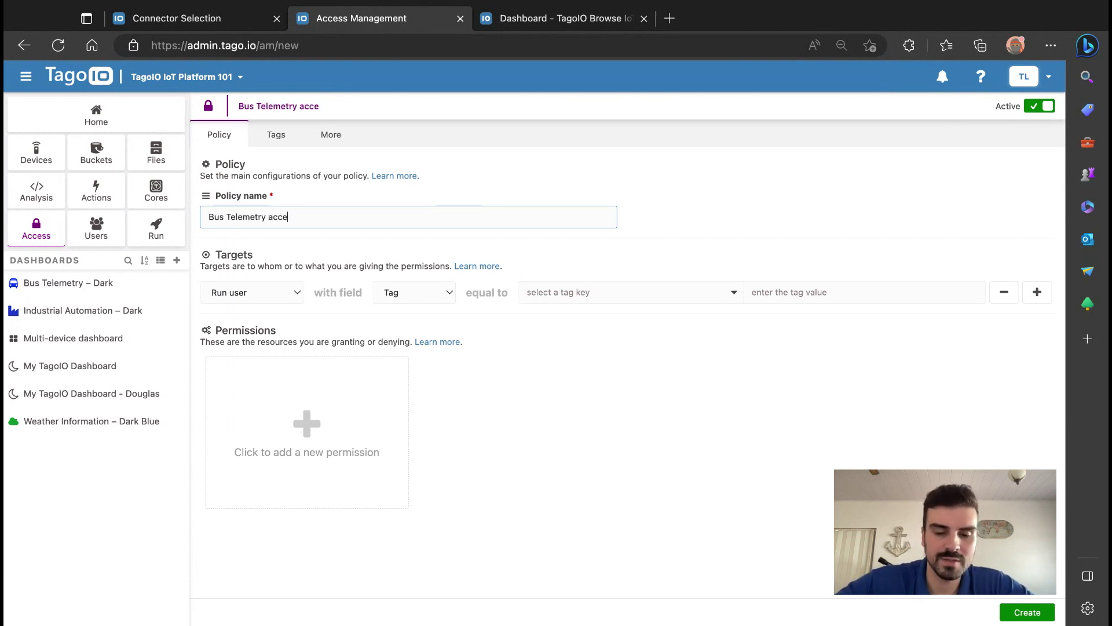
{"action": "type", "text": "ss policy"}
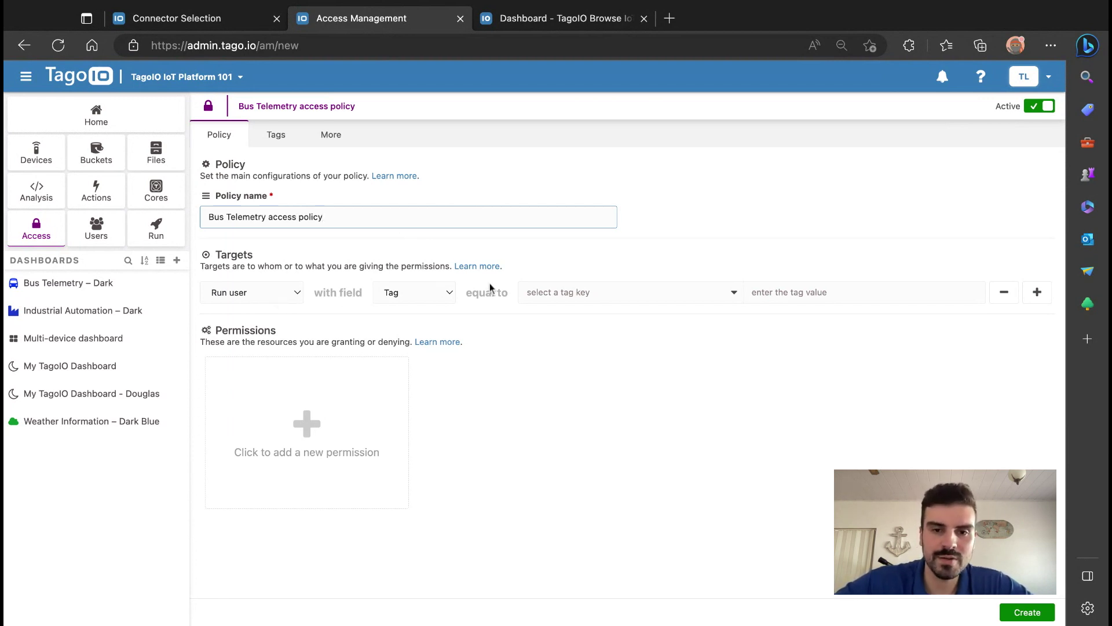
- Set the policy's target to Run users with the tag key access and the value bus_telemetry
{"action": "left_click", "coordinate": [570, 293]}
{"action": "type", "text": "acc"}
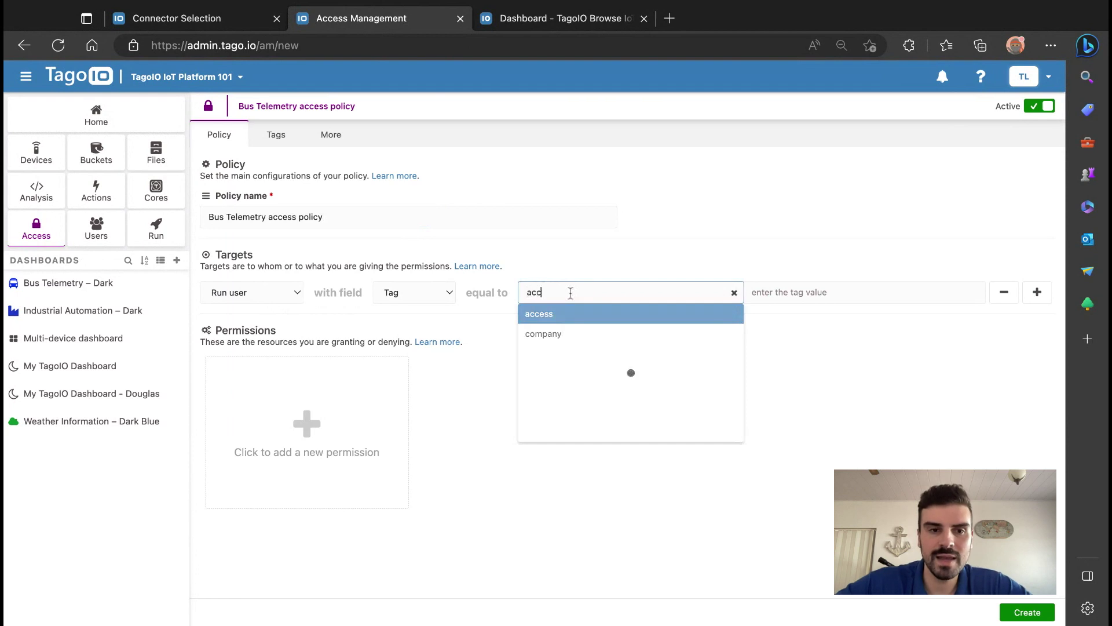
{"action": "type", "text": "ess"}
{"action": "key", "text": "Tab"}
{"action": "type", "text": "bus"}
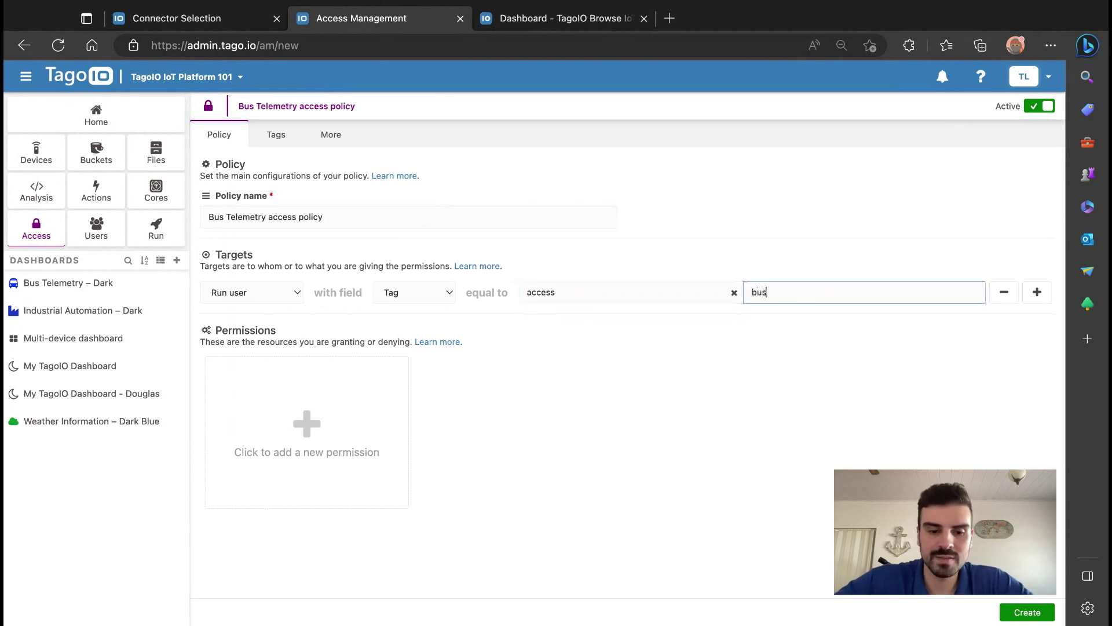
{"action": "type", "text": "_telem"}
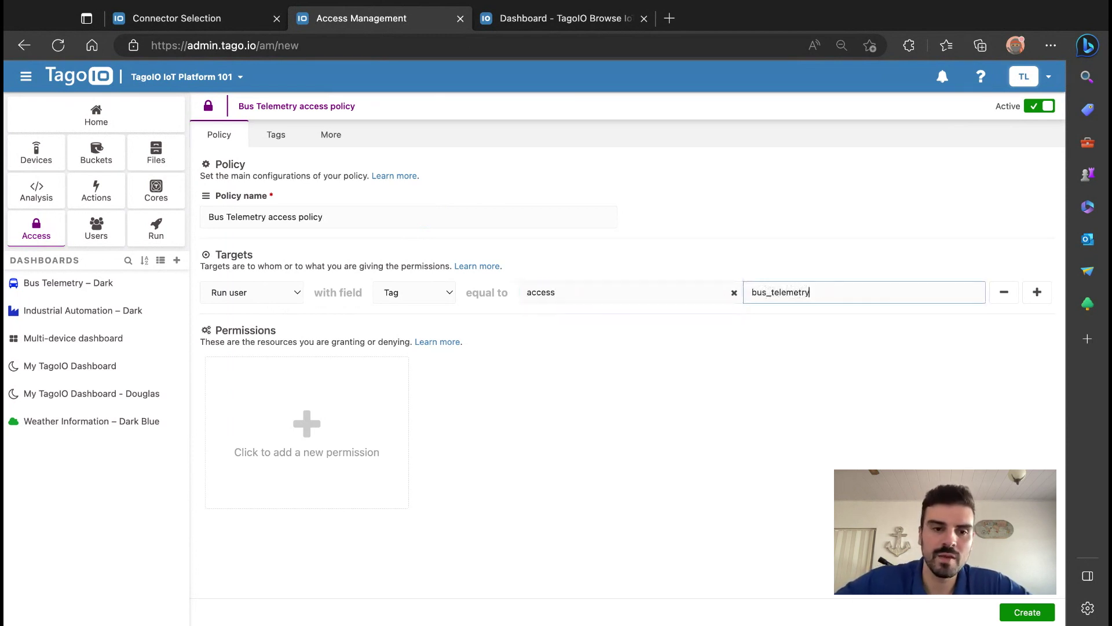
{"action": "type", "text": "etry"}
- Add an Allow permission for the Bus Telemetry – Dark dashboard, matched by ID, with the Access and Arrangement rules
{"action": "left_click", "coordinate": [243, 373]}
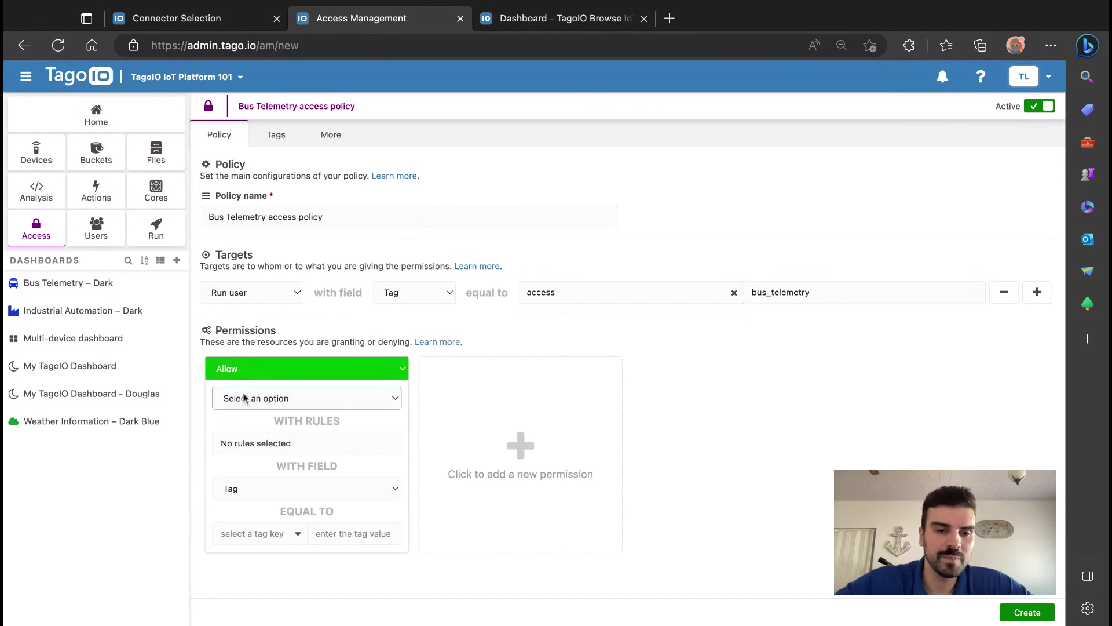
{"action": "left_click", "coordinate": [243, 398]}
{"action": "left_click", "coordinate": [250, 443]}
{"action": "left_click", "coordinate": [250, 470]}
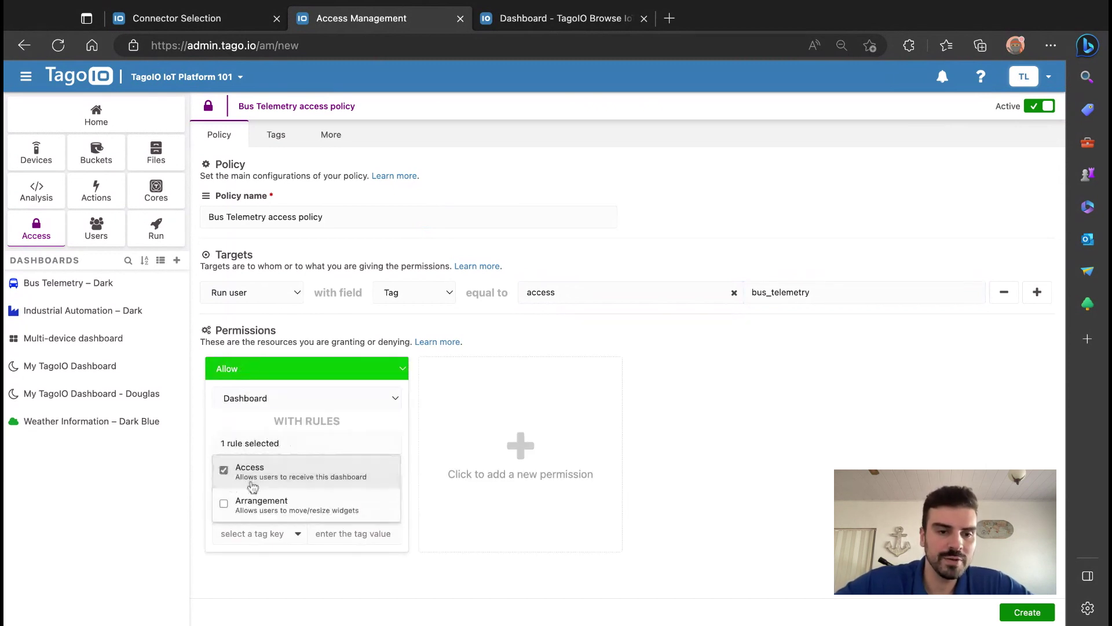
{"action": "left_click", "coordinate": [253, 505]}
{"action": "left_click", "coordinate": [191, 557]}
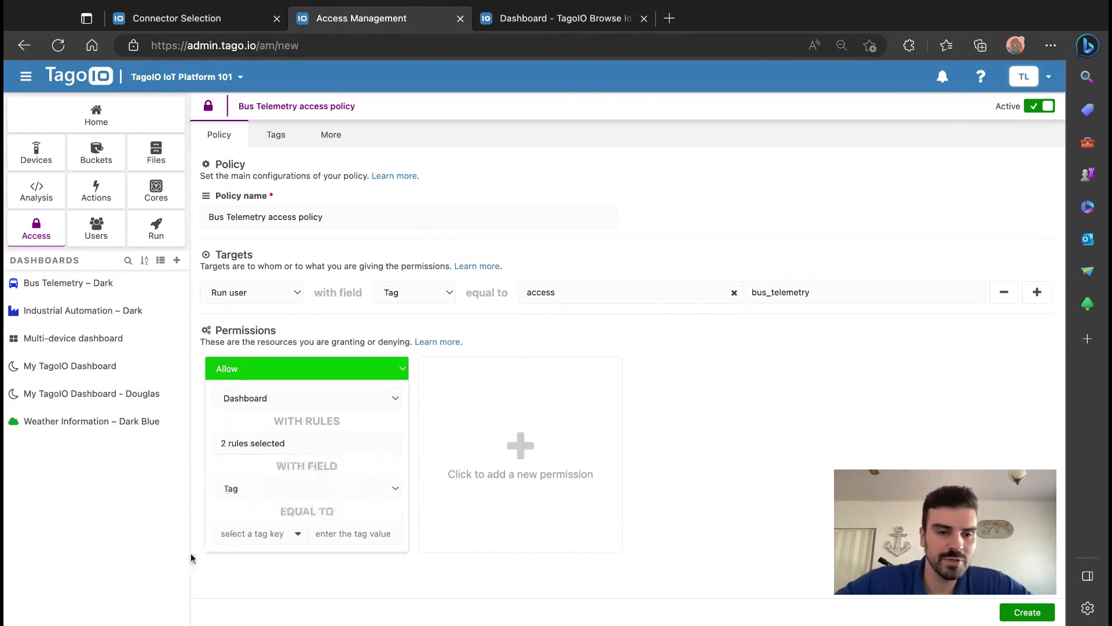
{"action": "left_click", "coordinate": [253, 494]}
{"action": "left_click", "coordinate": [248, 534]}
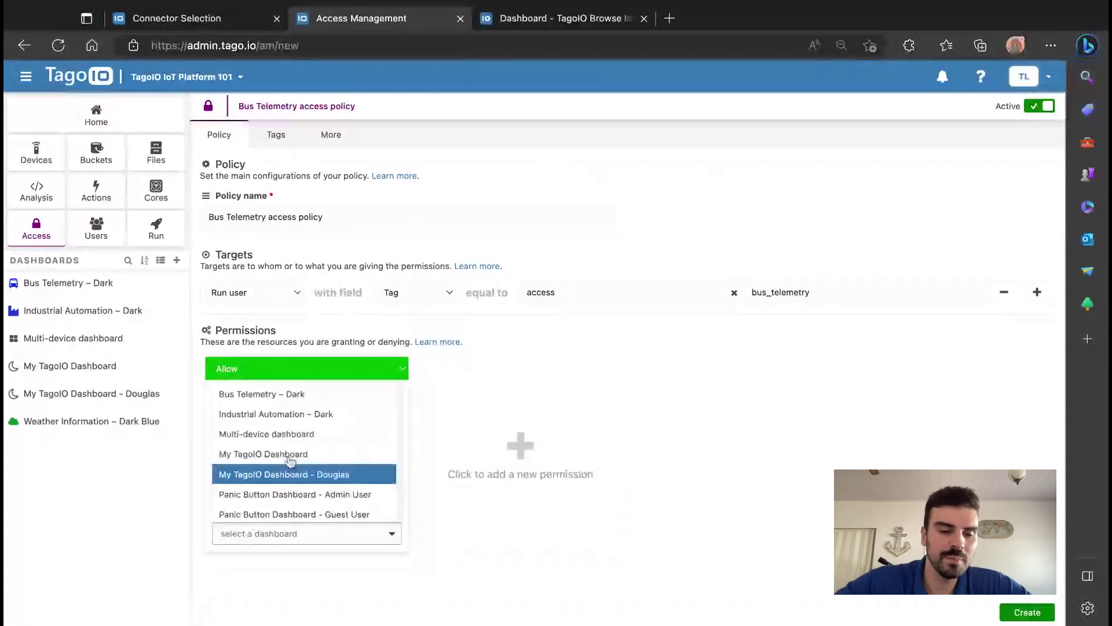
{"action": "left_click", "coordinate": [313, 395]}
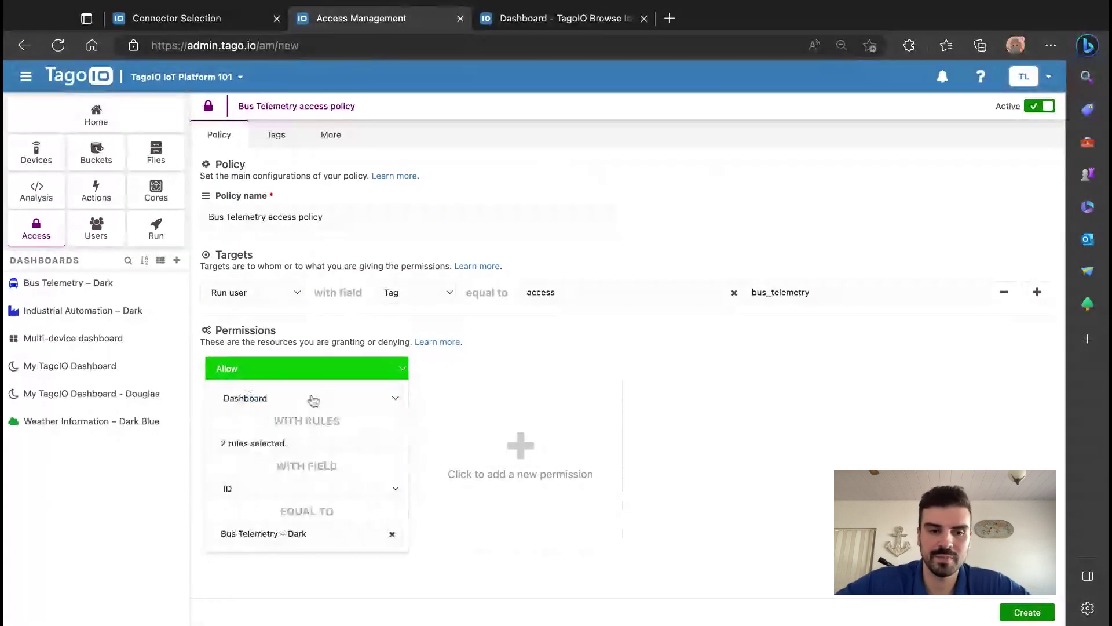
- Add an Allow permission for devices, enabling one rule and matching it to any device
{"action": "left_click", "coordinate": [591, 492]}
{"action": "left_click", "coordinate": [533, 397]}
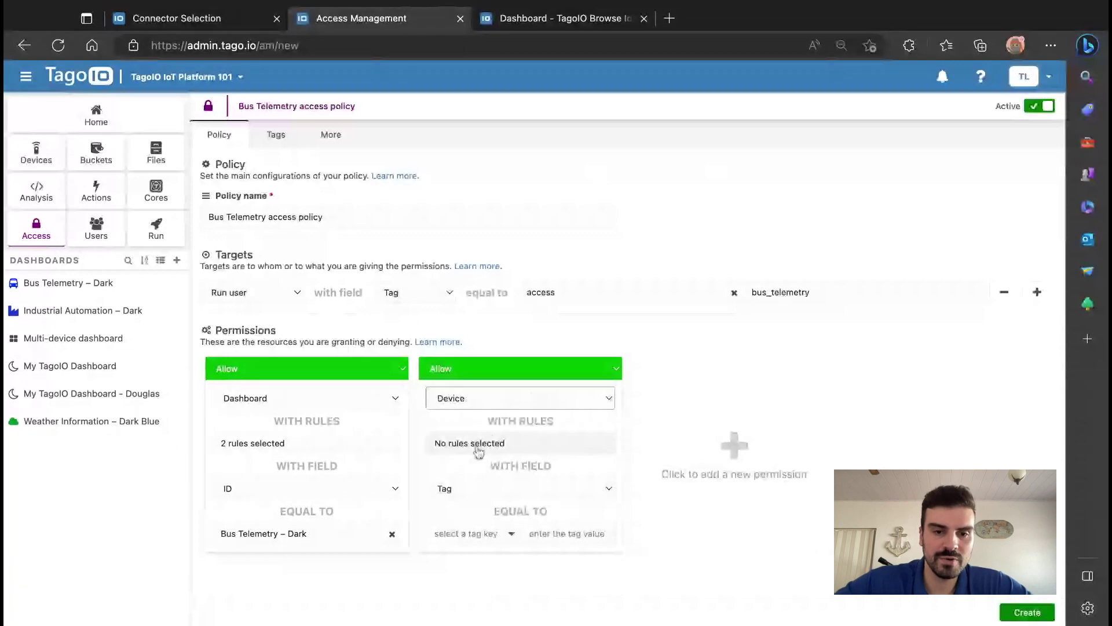
{"action": "left_click", "coordinate": [469, 443]}
{"action": "left_click", "coordinate": [458, 493]}
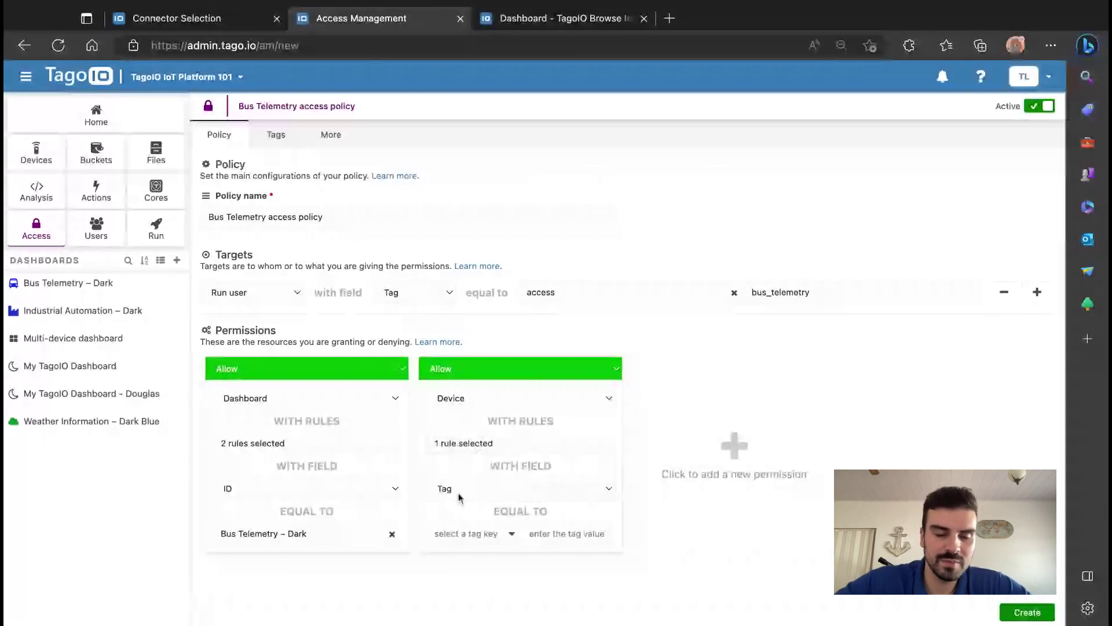
{"action": "left_click", "coordinate": [458, 495]}
{"action": "left_click", "coordinate": [460, 526]}
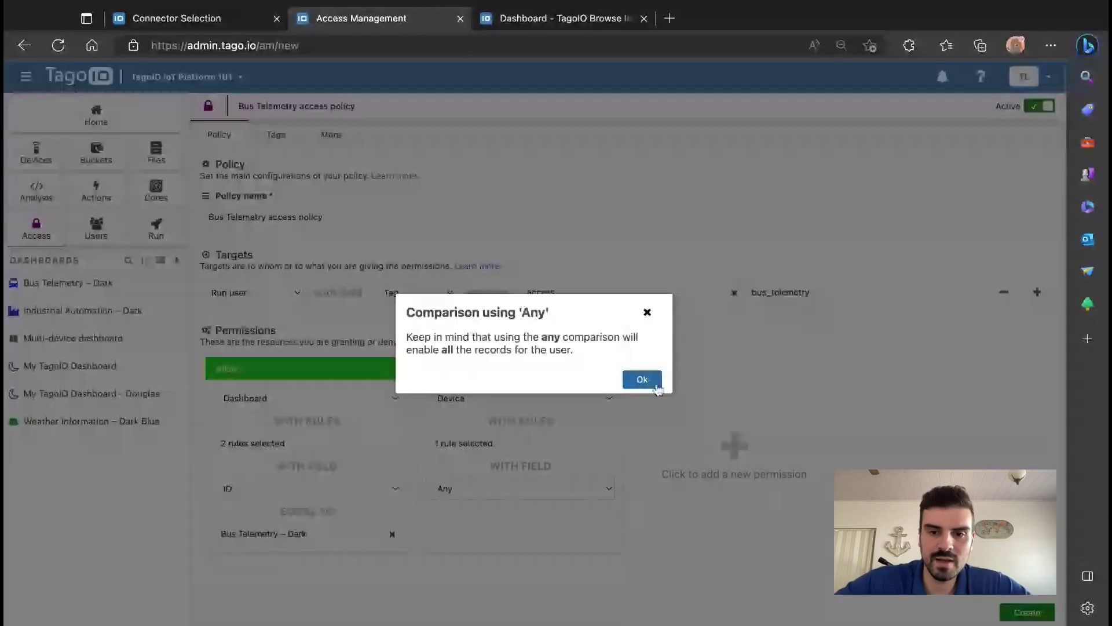
{"action": "left_click", "coordinate": [642, 380]}
- Add an Allow permission for any Run user with the Blueprint access rule, and create the policy
{"action": "left_click", "coordinate": [712, 452]}
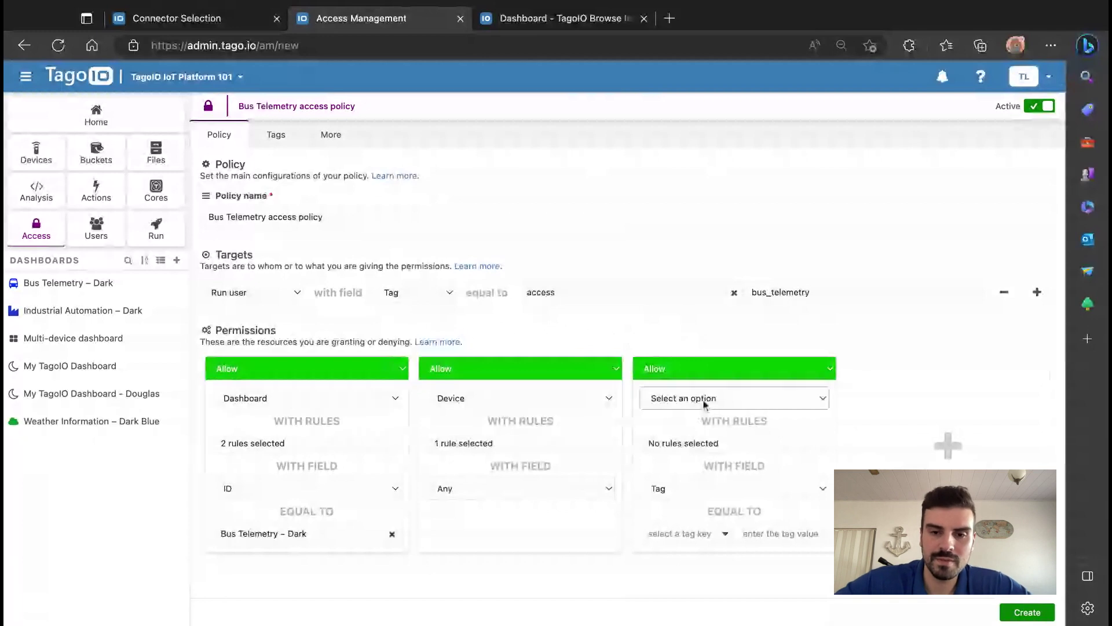
{"action": "left_click", "coordinate": [686, 444]}
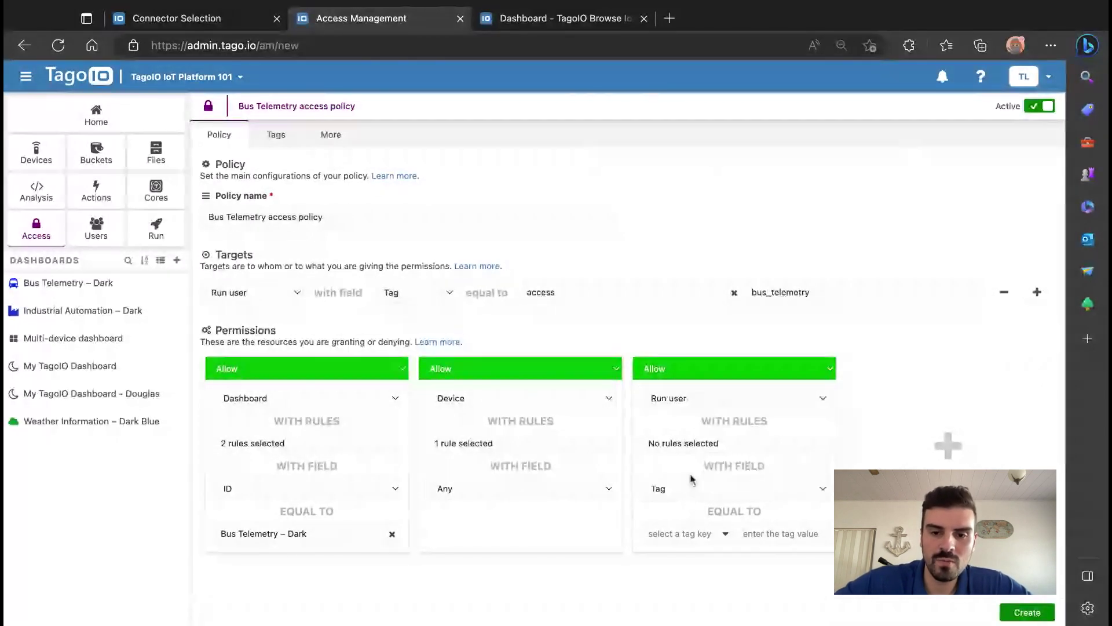
{"action": "left_click", "coordinate": [711, 443]}
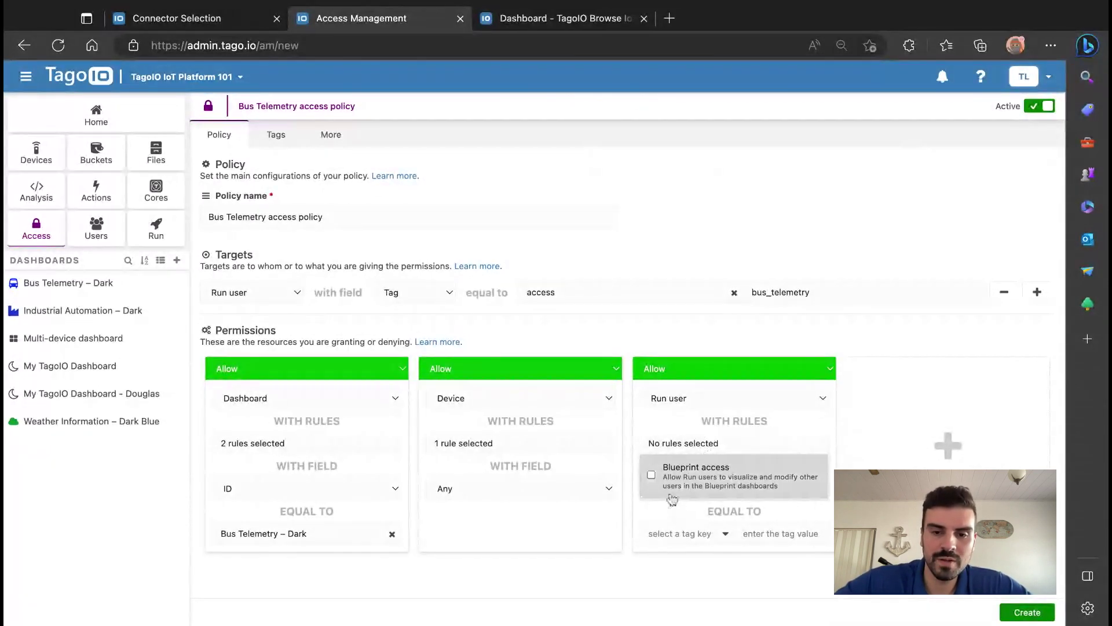
{"action": "left_click", "coordinate": [672, 481]}
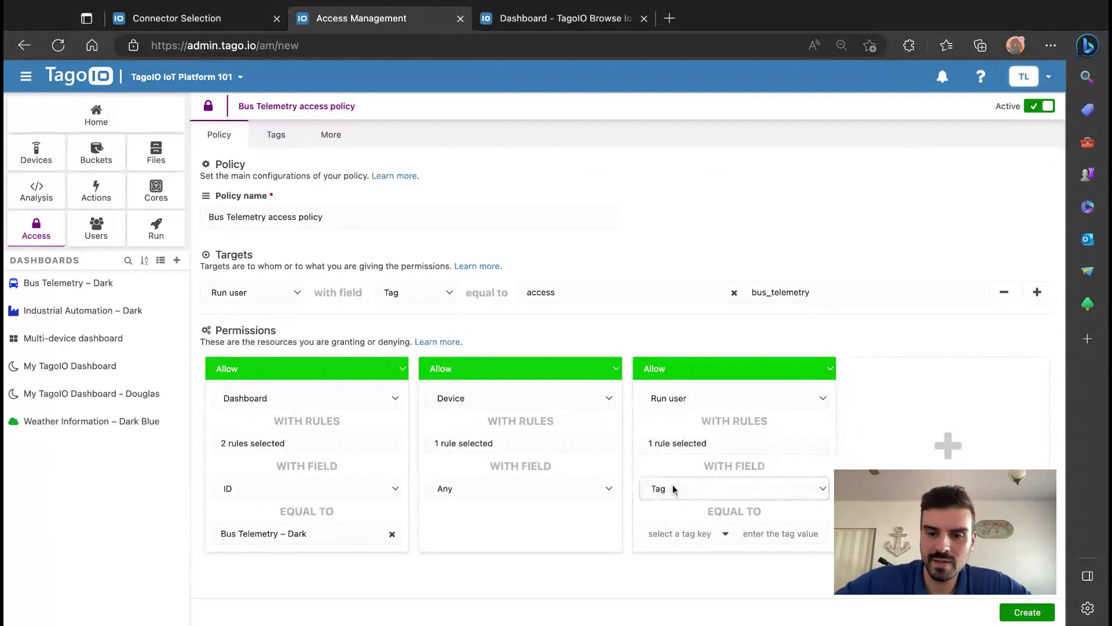
{"action": "left_click", "coordinate": [673, 489]}
{"action": "left_click", "coordinate": [673, 474]}
{"action": "left_click", "coordinate": [641, 378]}
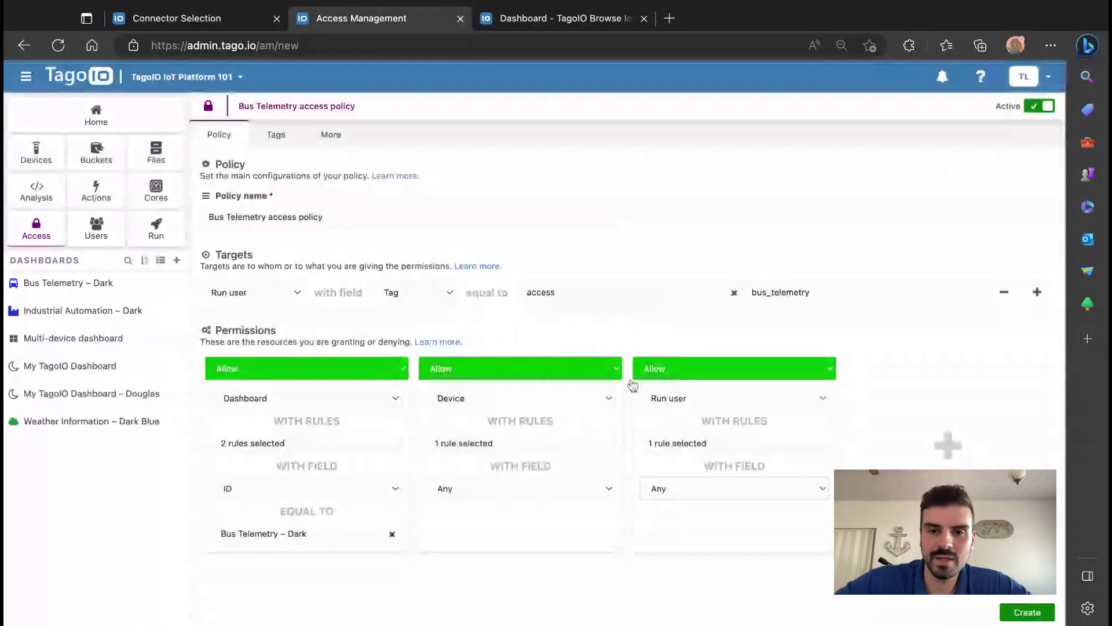
{"action": "left_click", "coordinate": [1010, 618]}
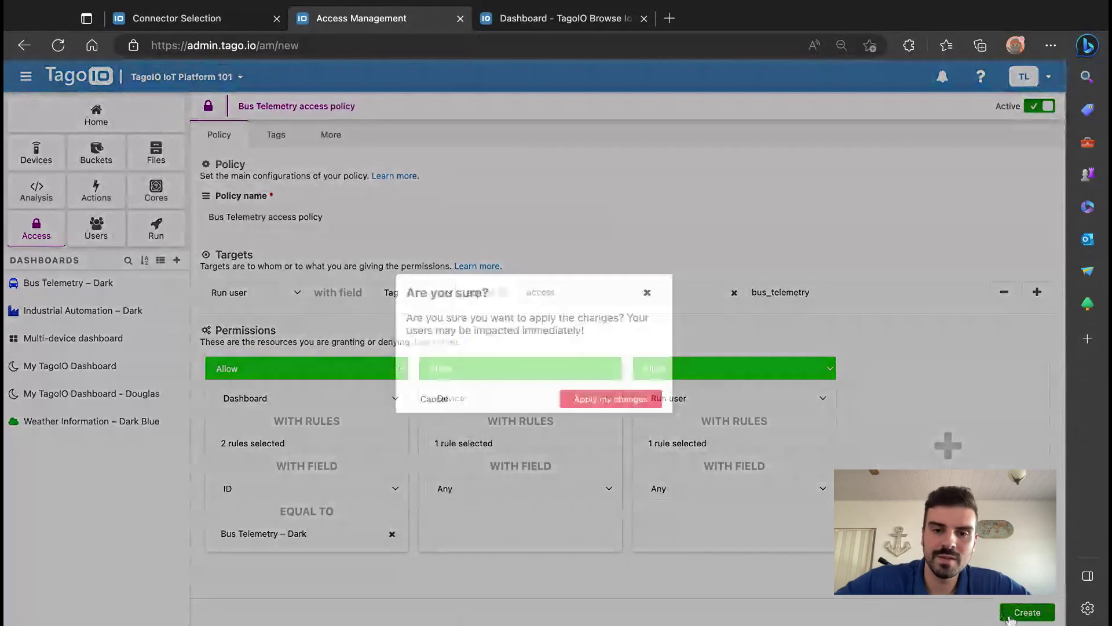
{"action": "left_click", "coordinate": [626, 398]}
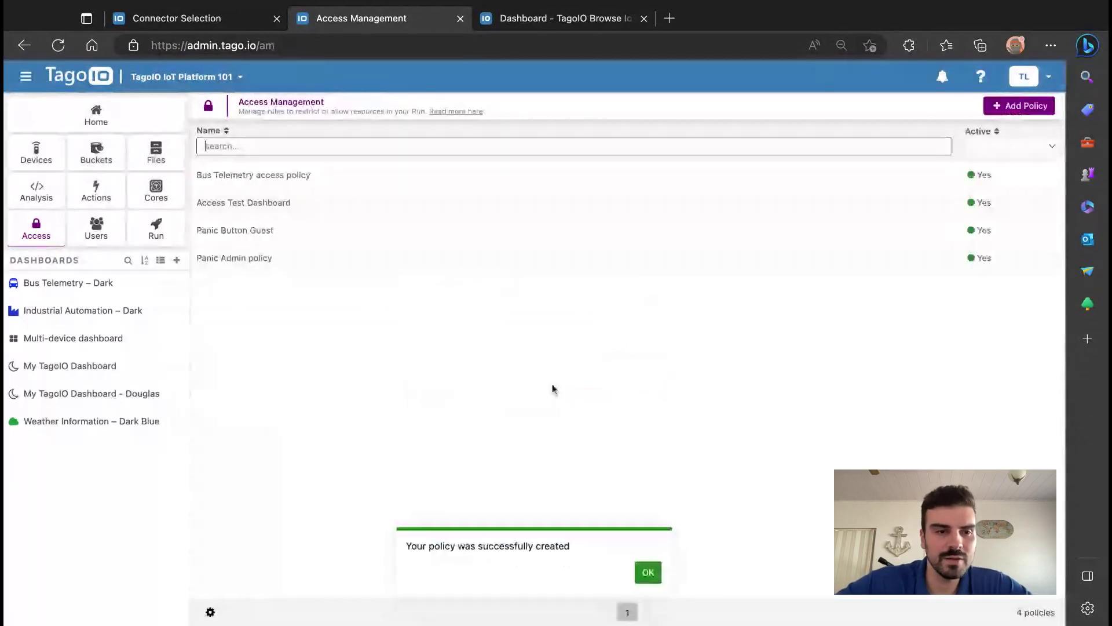
- Set the access tag of the Run user tagged admin to bus_telemetry and save the user
{"action": "left_click", "coordinate": [96, 227]}
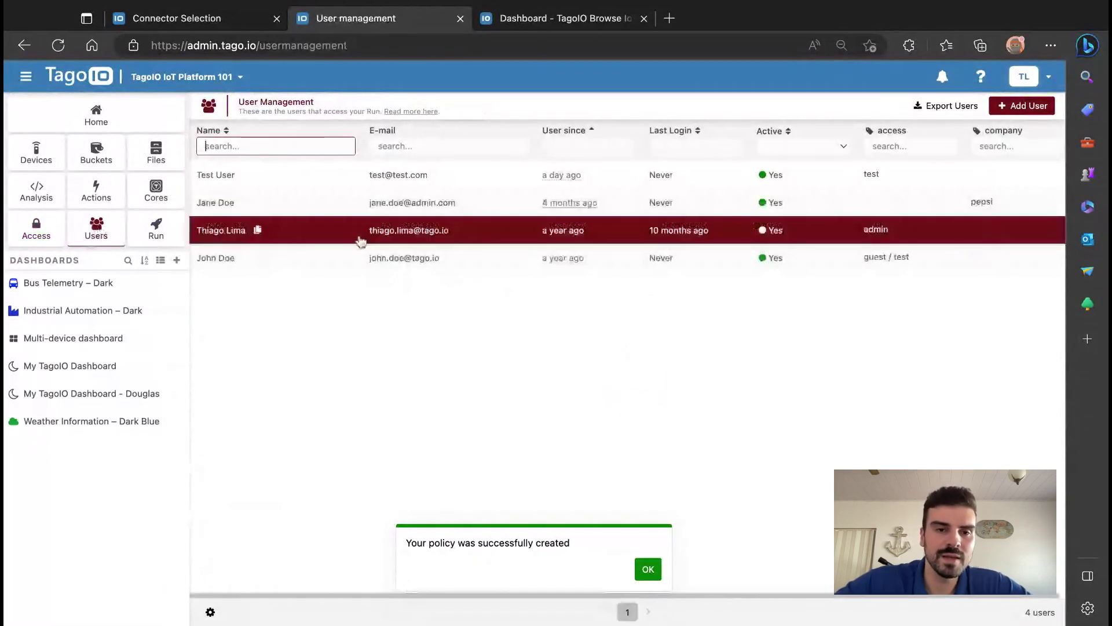
{"action": "left_click", "coordinate": [295, 242]}
{"action": "left_click", "coordinate": [339, 133]}
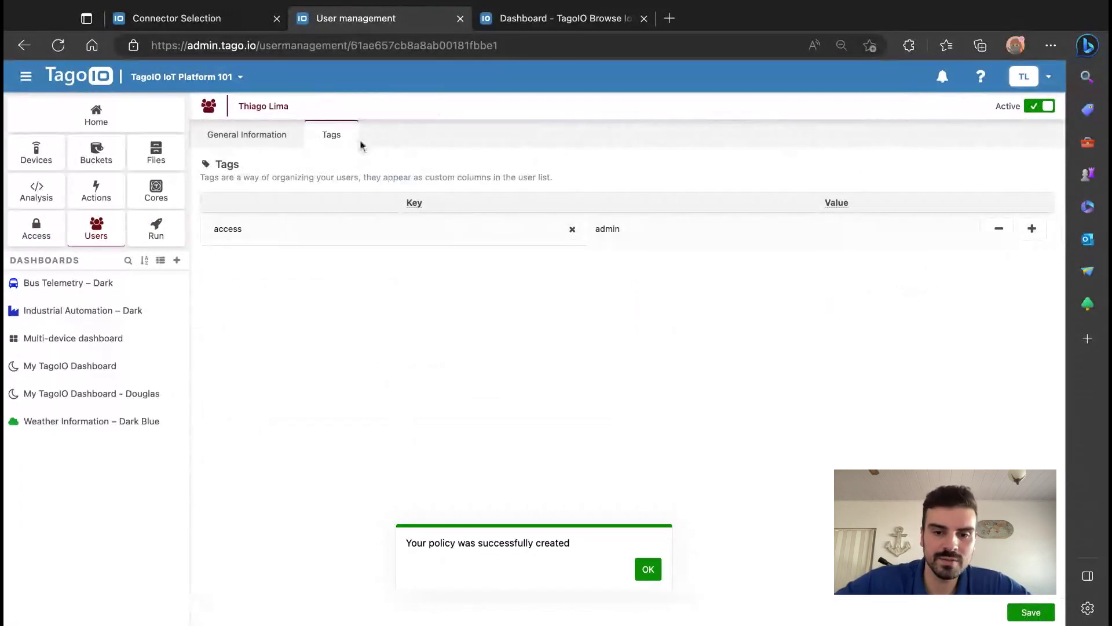
{"action": "left_click", "coordinate": [648, 570]}
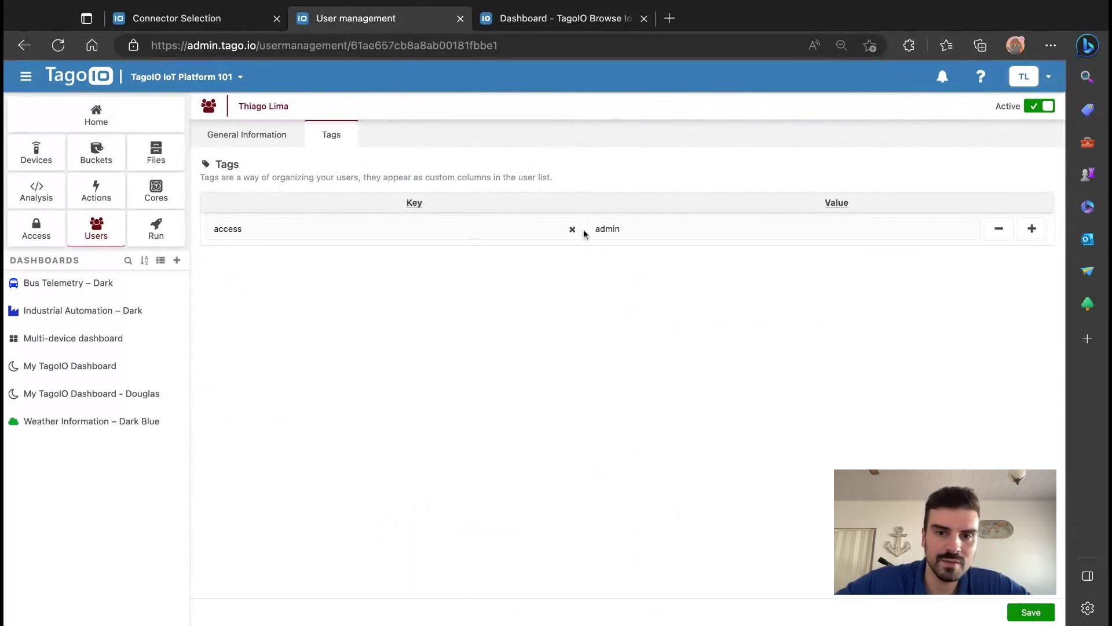
{"action": "double_click", "coordinate": [620, 229]}
{"action": "key", "text": "BackSpace"}
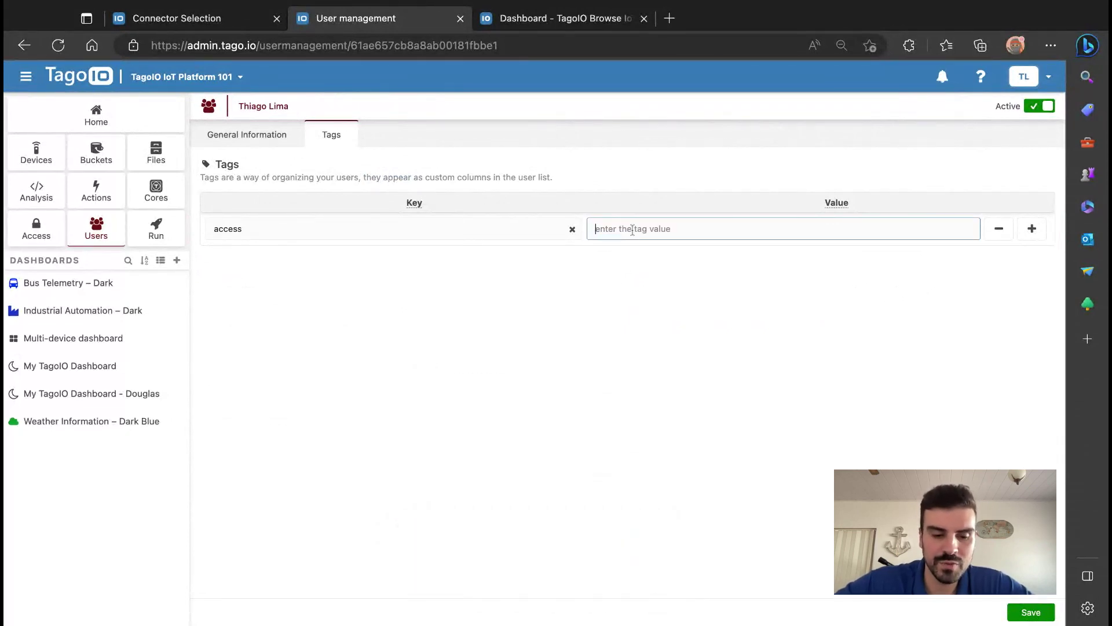
{"action": "type", "text": "bus_"}
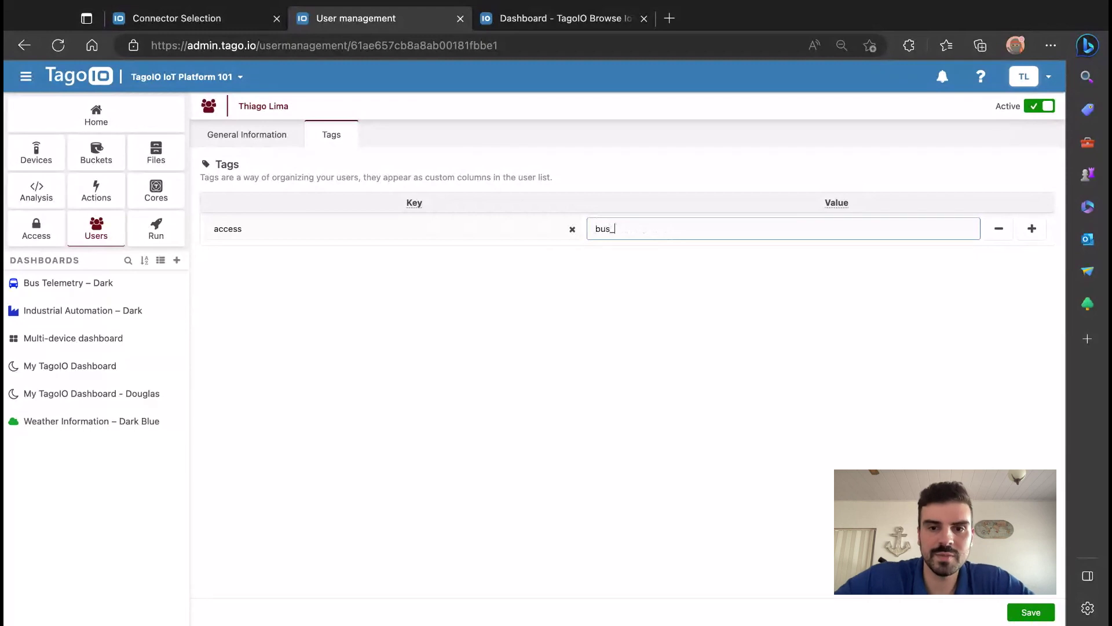
{"action": "type", "text": "telemtry"}
{"action": "key", "text": "BackSpace"}
{"action": "key", "text": "BackSpace"}
{"action": "key", "text": "BackSpace"}
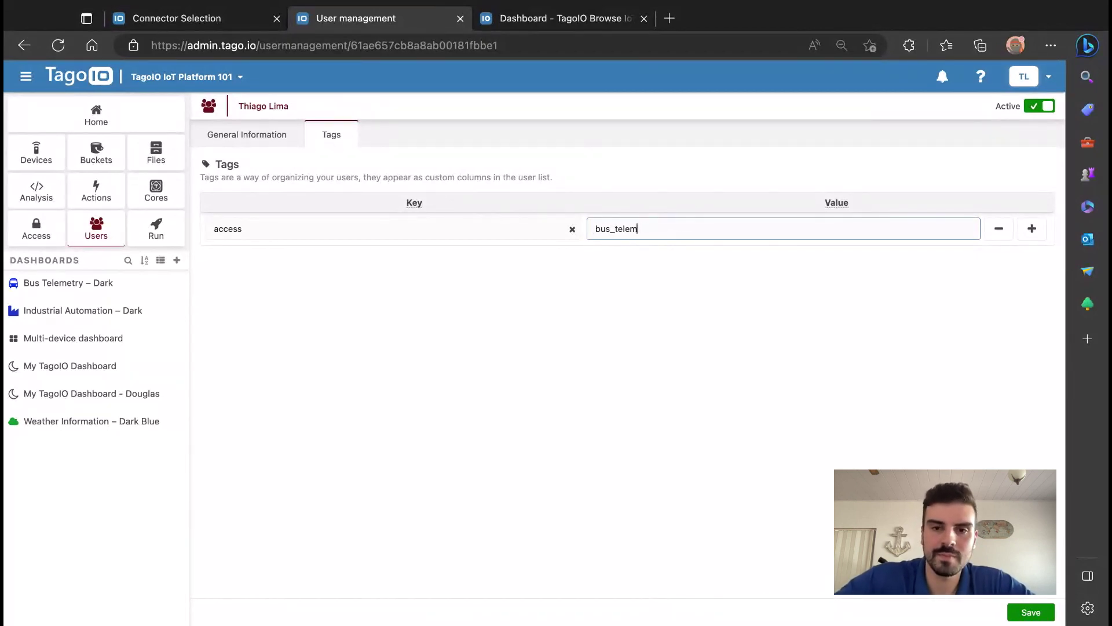
{"action": "left_click", "coordinate": [1037, 614]}
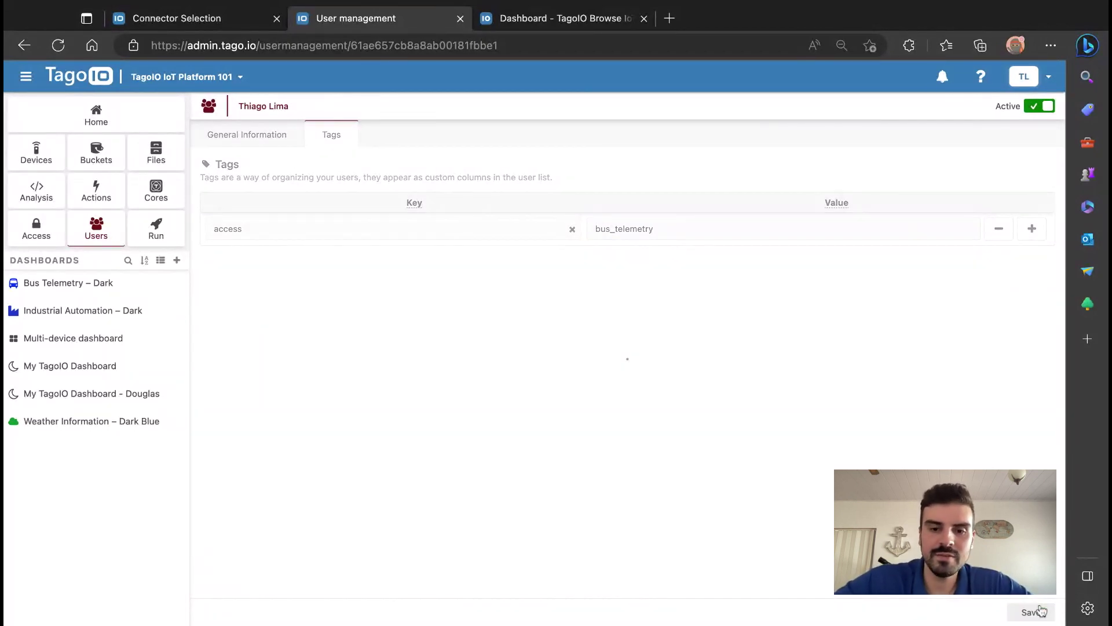
{"action": "left_click", "coordinate": [653, 574]}
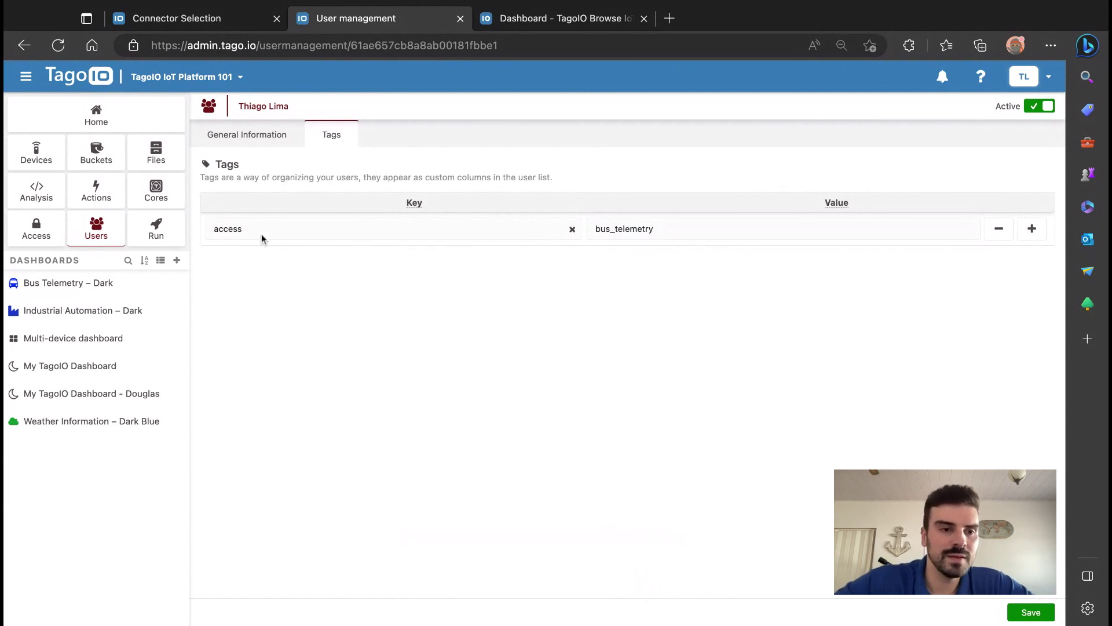
- Add a Run sidebar button labelled Bus Telemetry that opens the Bus Telemetry – Dark dashboard
{"action": "left_click", "coordinate": [168, 239]}
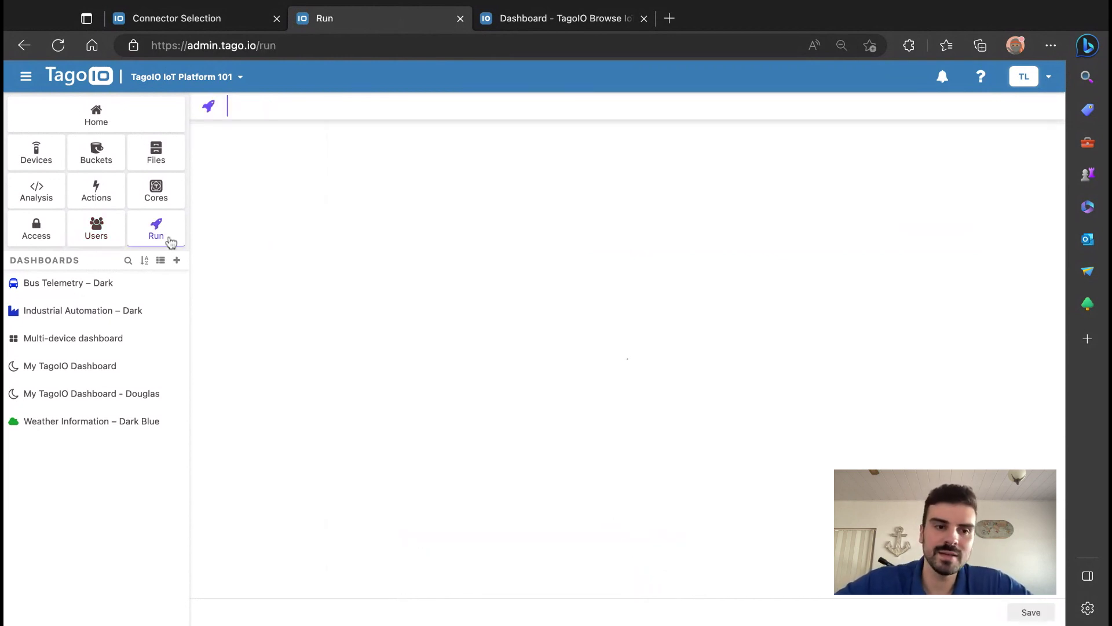
{"action": "left_click", "coordinate": [291, 398]}
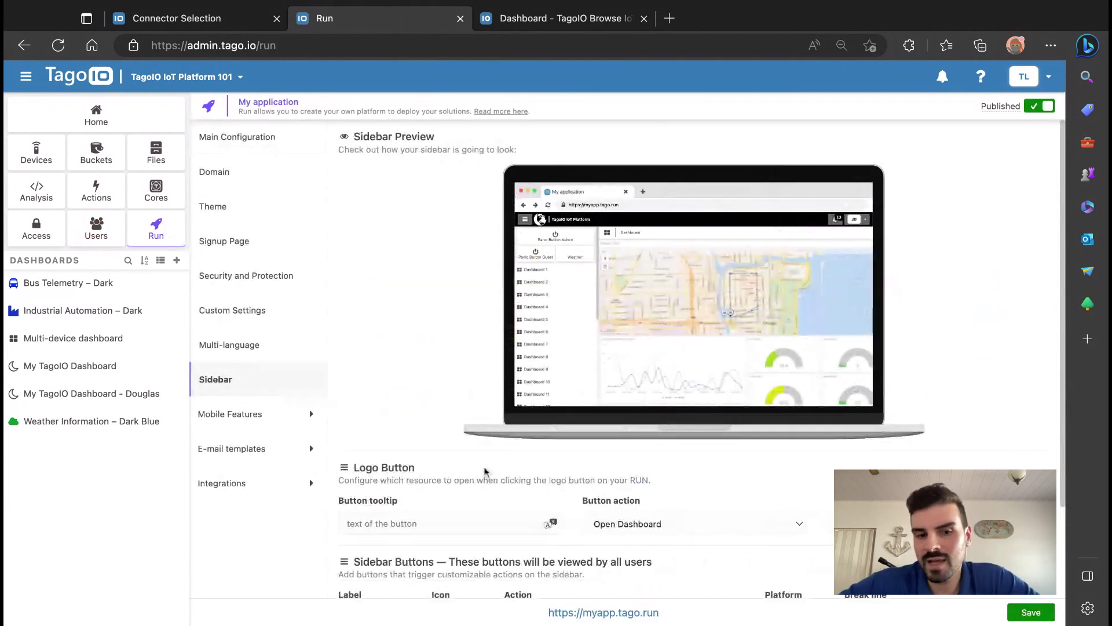
{"action": "scroll", "coordinate": [484, 471], "scroll_direction": "down", "scroll_amount": 2}
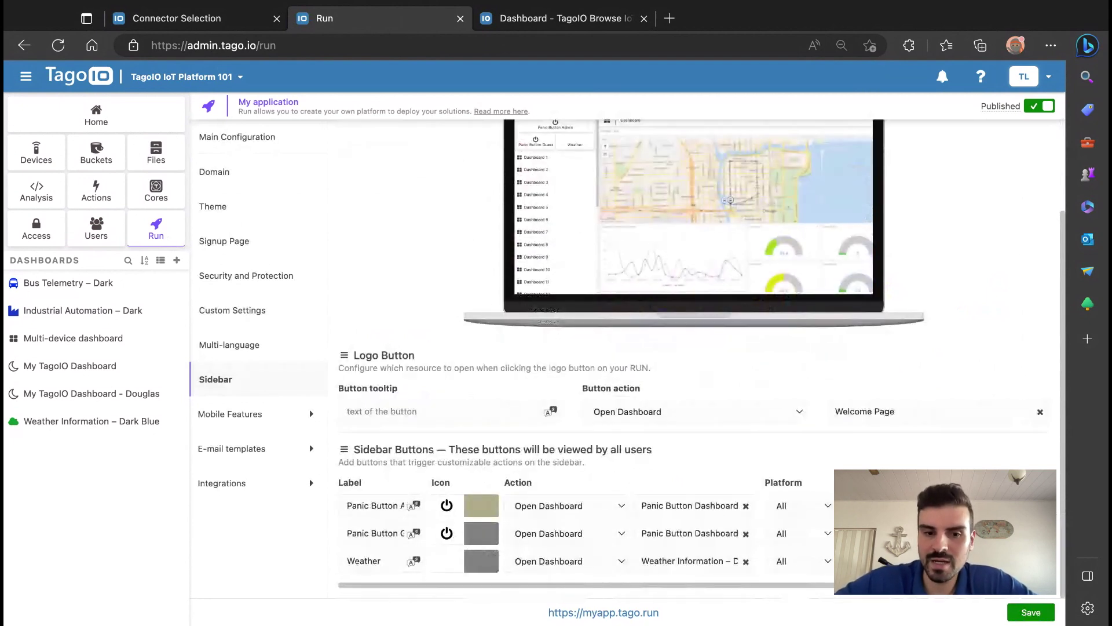
{"action": "scroll", "coordinate": [787, 390], "scroll_direction": "down", "scroll_amount": 1}
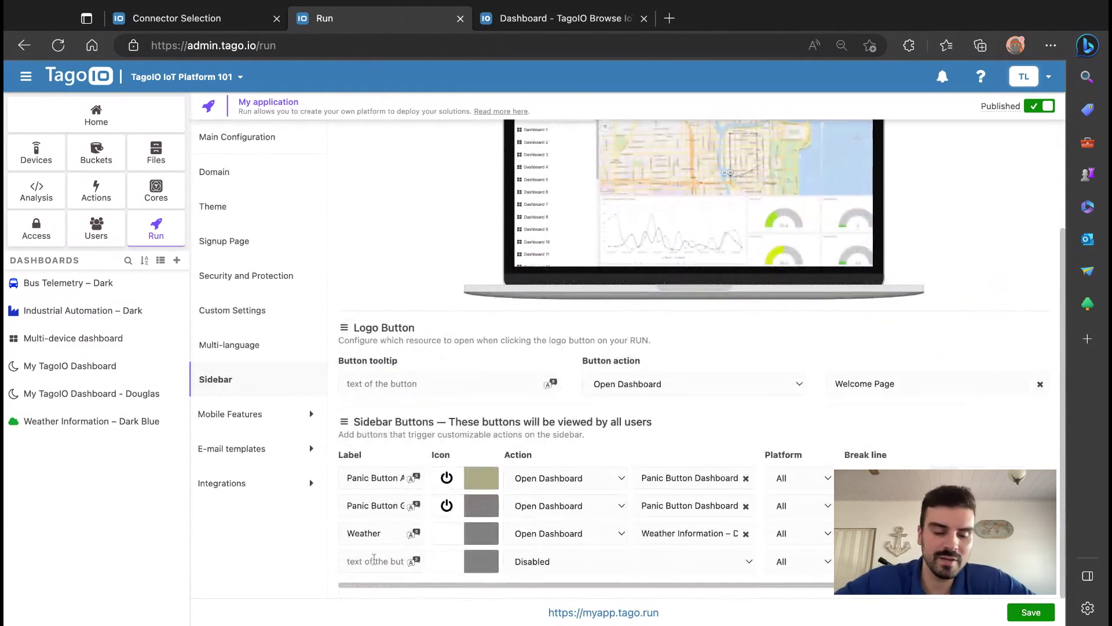
{"action": "left_click", "coordinate": [374, 561]}
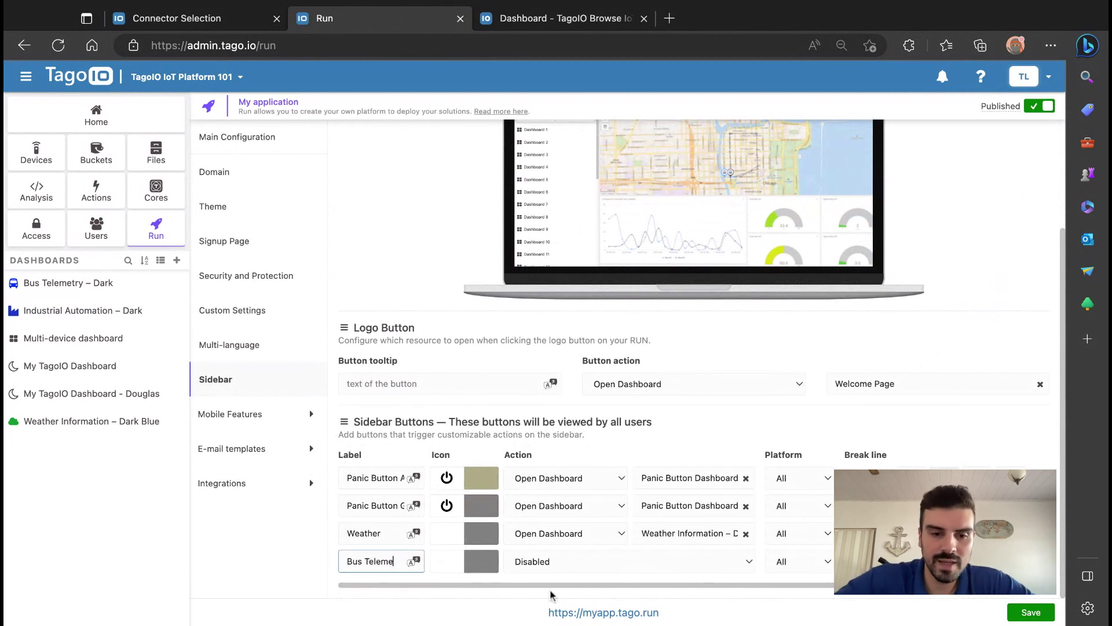
{"action": "left_click", "coordinate": [694, 570]}
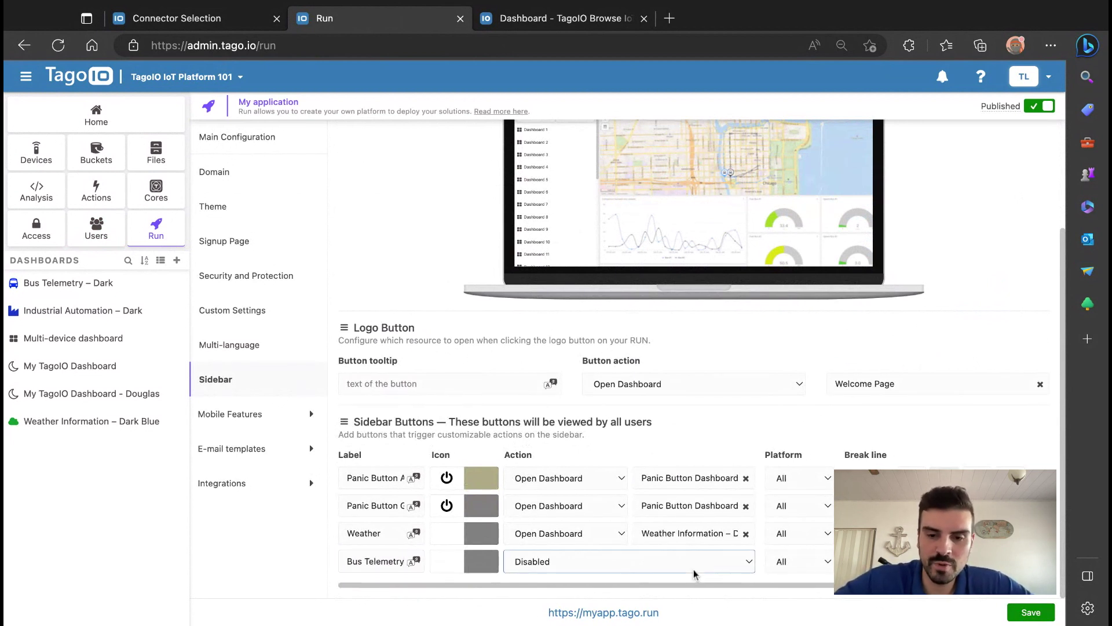
{"action": "left_click", "coordinate": [692, 579]}
{"action": "left_click", "coordinate": [690, 562]}
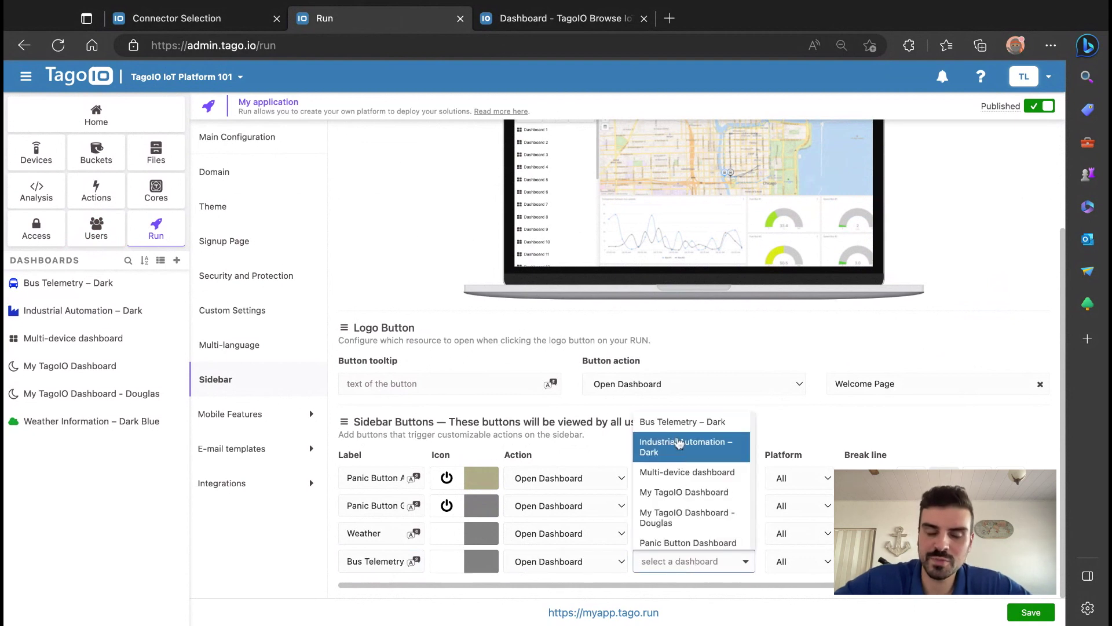
{"action": "left_click", "coordinate": [682, 429]}
{"action": "left_click", "coordinate": [642, 398]}
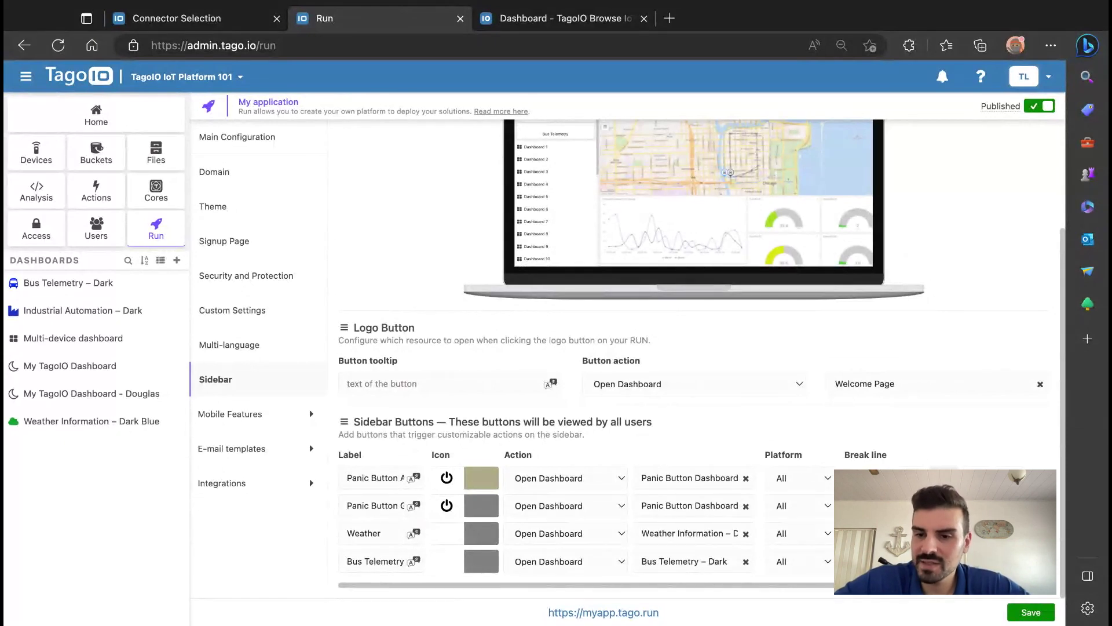
- Show the Bus Telemetry sidebar button only to users with the access tag bus_telemetry, and save and deploy the Run
{"action": "left_click", "coordinate": [944, 478]}
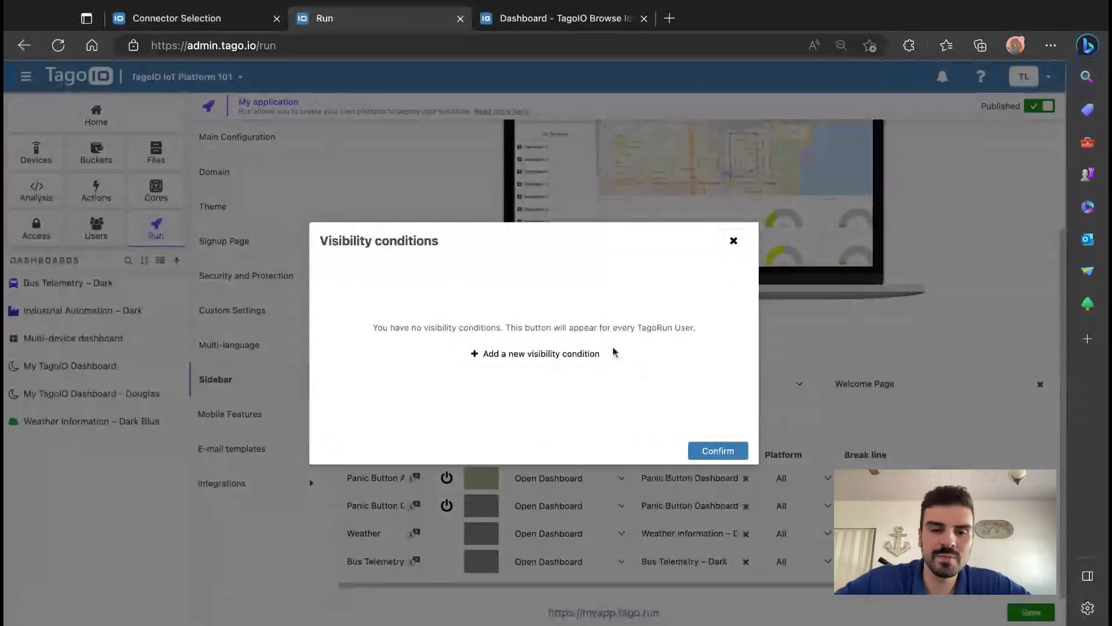
{"action": "left_click", "coordinate": [542, 359]}
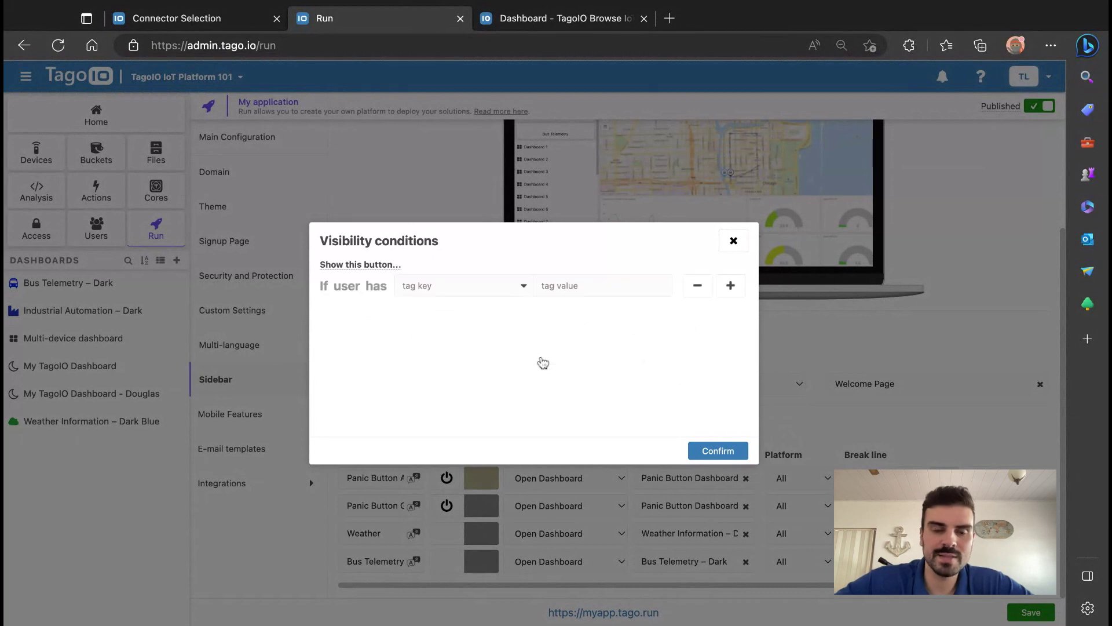
{"action": "left_click", "coordinate": [459, 285]}
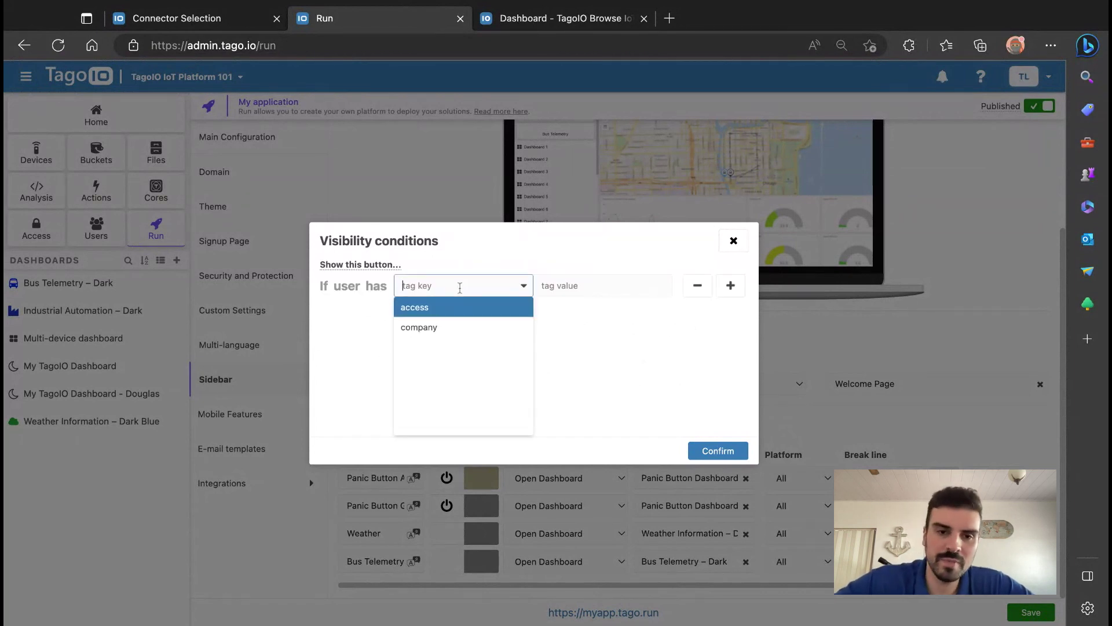
{"action": "left_click", "coordinate": [439, 307]}
{"action": "left_click", "coordinate": [559, 279]}
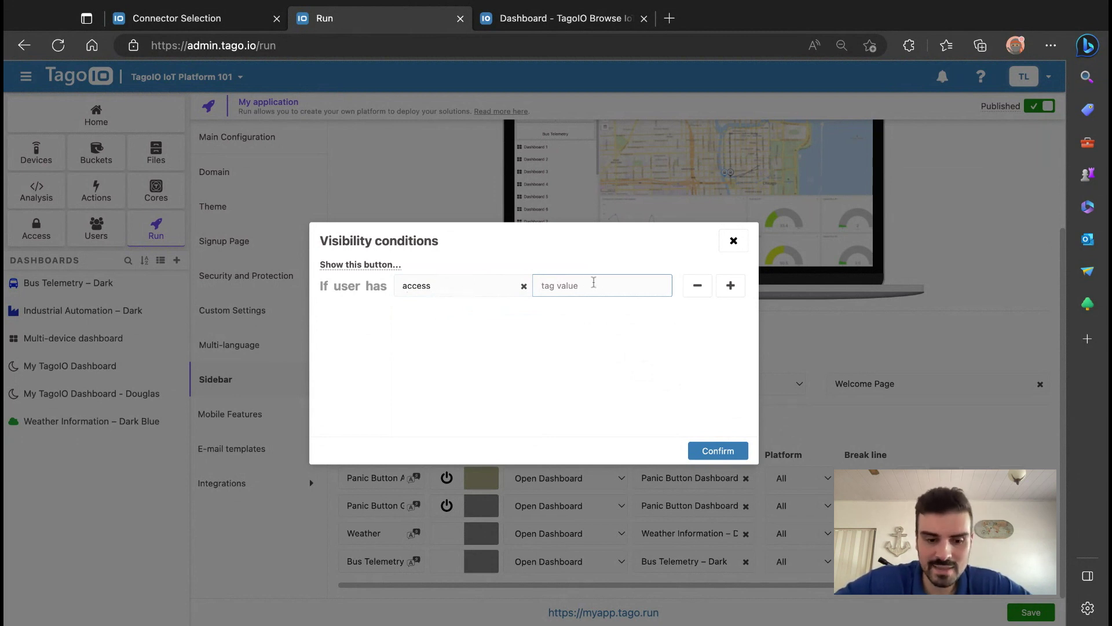
{"action": "type", "text": "bus_telemetry"}
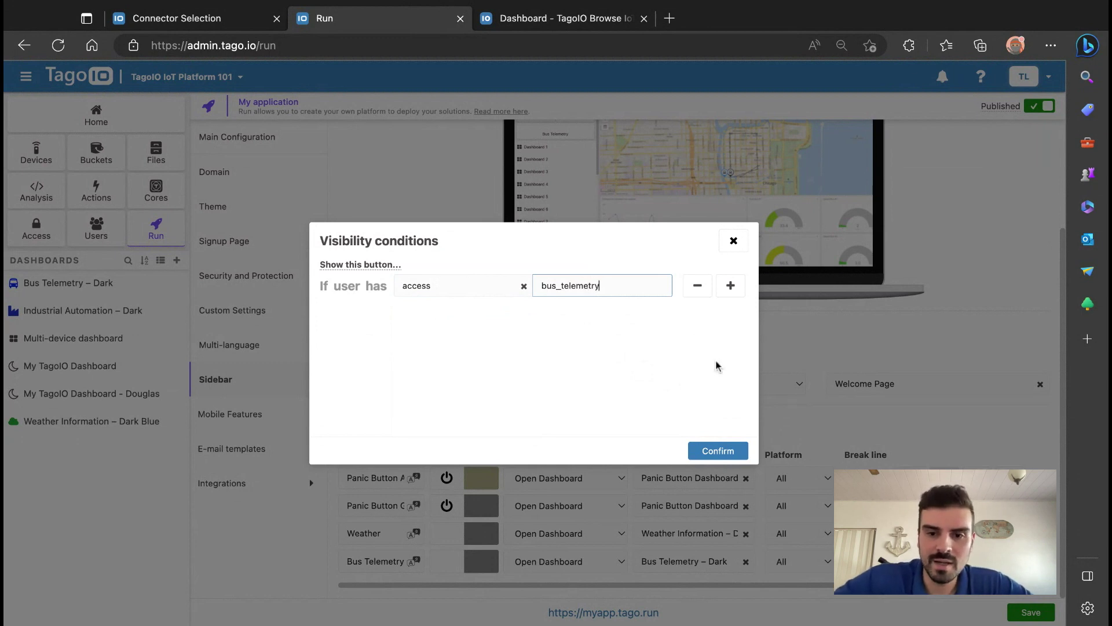
{"action": "left_click", "coordinate": [741, 450]}
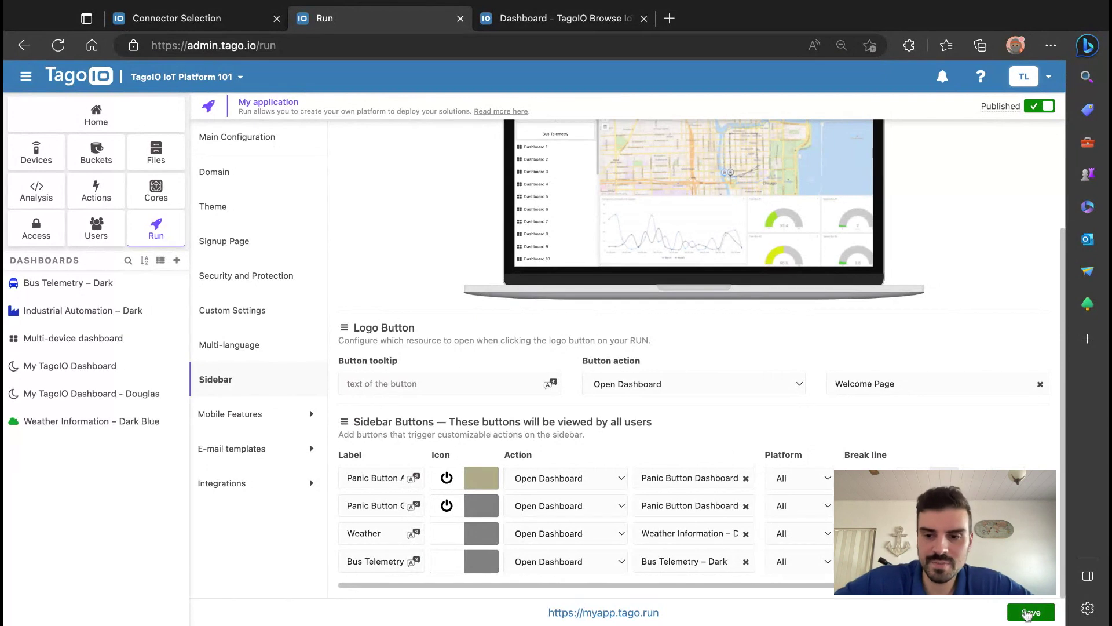
{"action": "left_click", "coordinate": [1024, 614]}
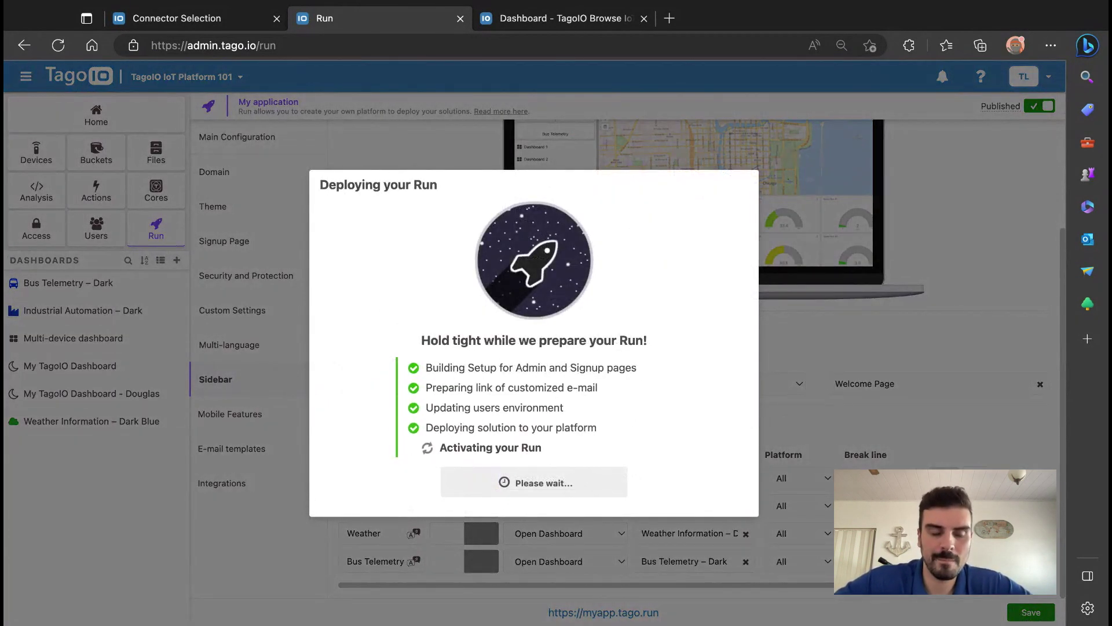
{"action": "left_click", "coordinate": [491, 481]}
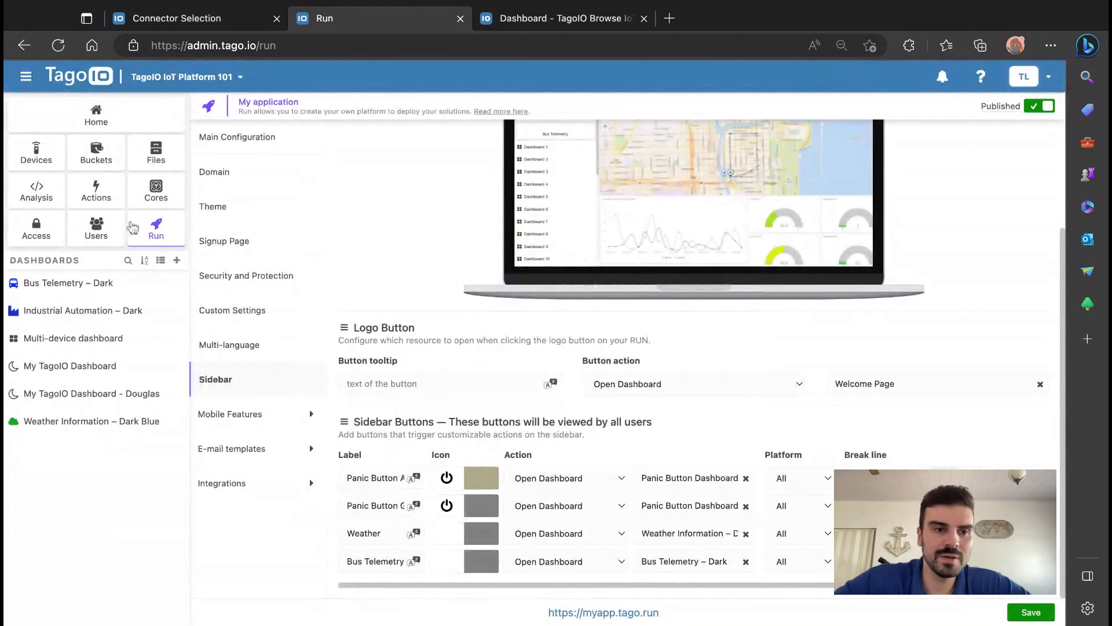
- Log in to the Run as the user with the bus_telemetry access tag and open the Bus Telemetry dashboard
{"action": "left_click", "coordinate": [96, 229]}
{"action": "left_click", "coordinate": [318, 228]}
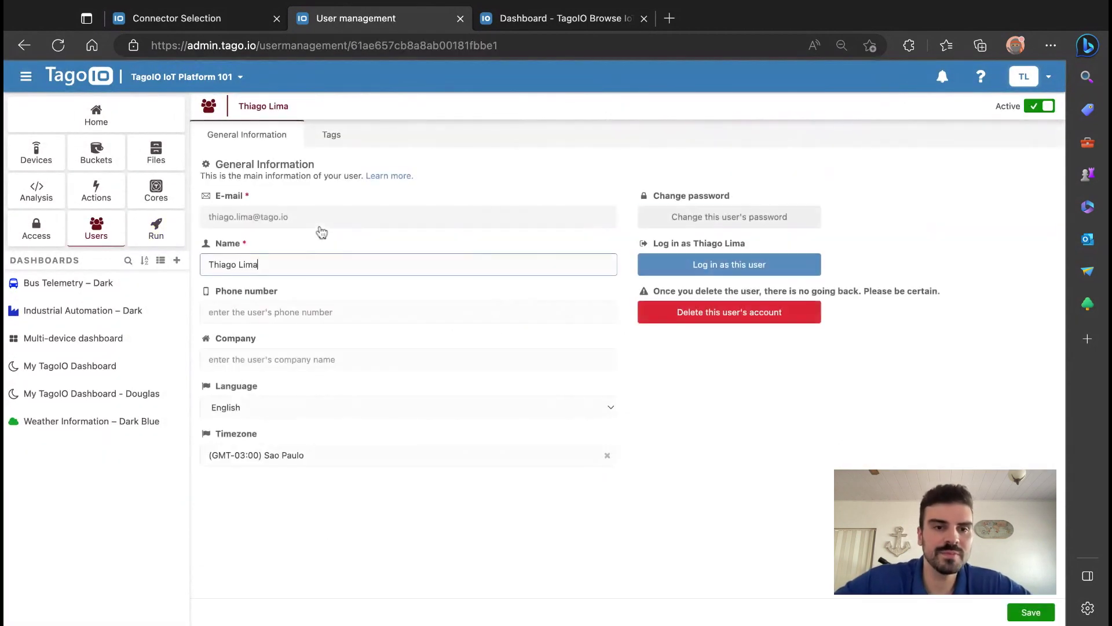
{"action": "left_click", "coordinate": [707, 265]}
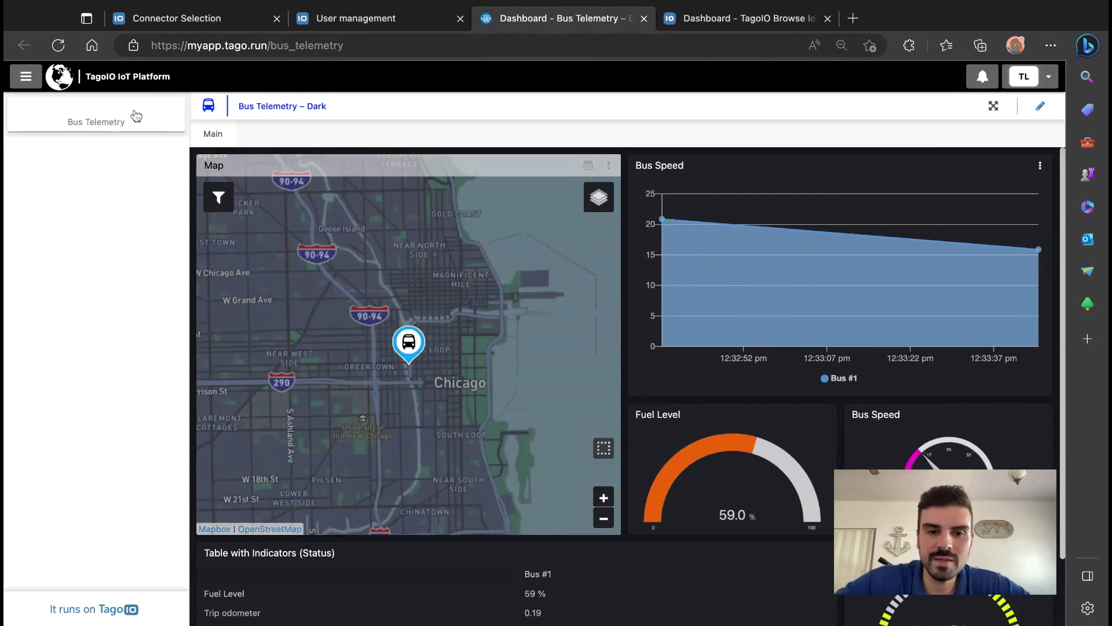
- Examine the map, speed chart, gauges and indicator table on the Bus Telemetry – Dark dashboard as the Run user
{"action": "scroll", "coordinate": [822, 519], "scroll_direction": "down", "scroll_amount": 2}
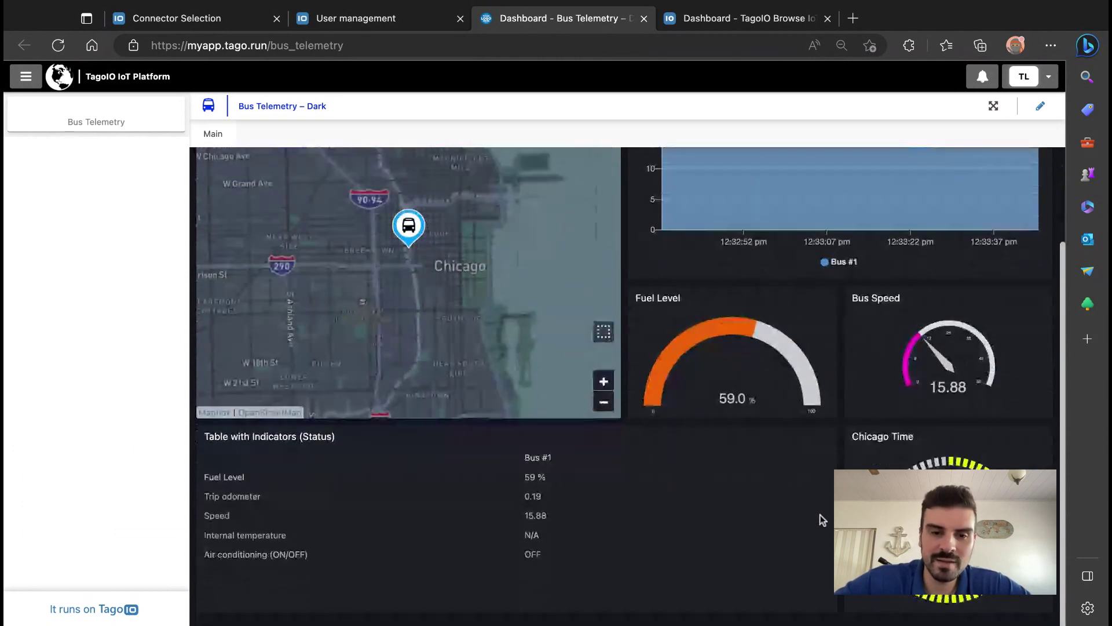
{"action": "scroll", "coordinate": [819, 516], "scroll_direction": "up", "scroll_amount": 2}
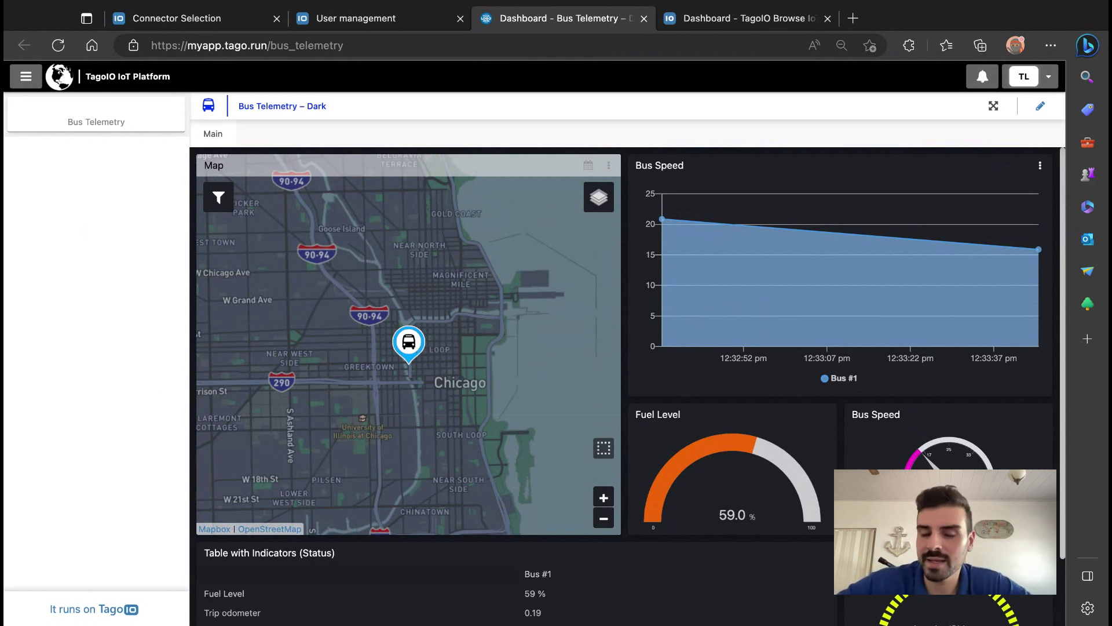
{"action": "mouse_move", "coordinate": [670, 224]}
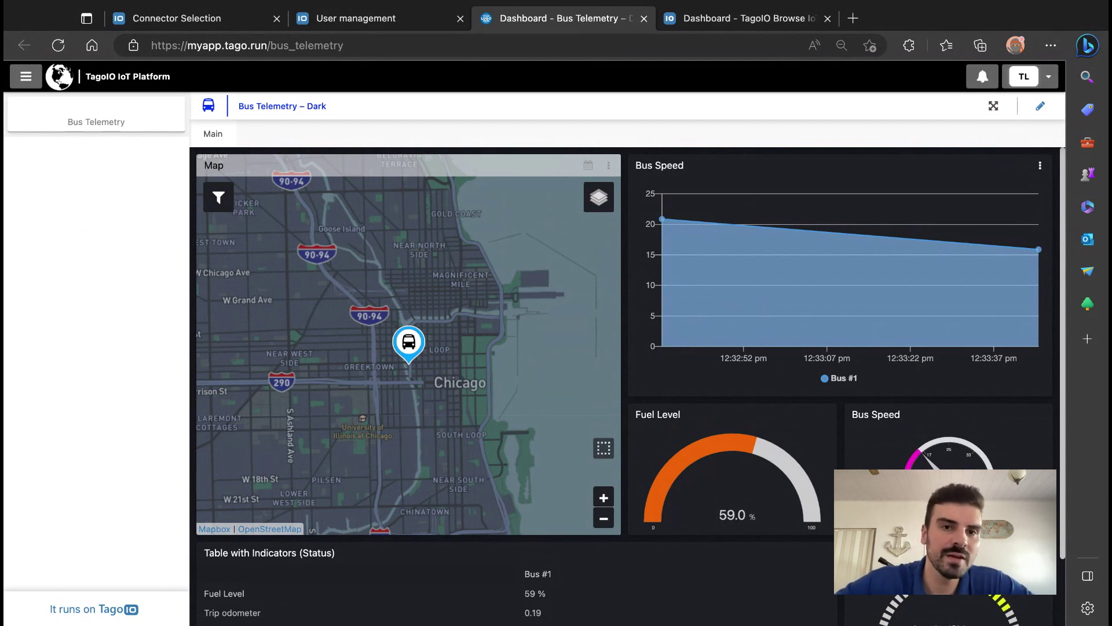
{"action": "left_click", "coordinate": [392, 19]}
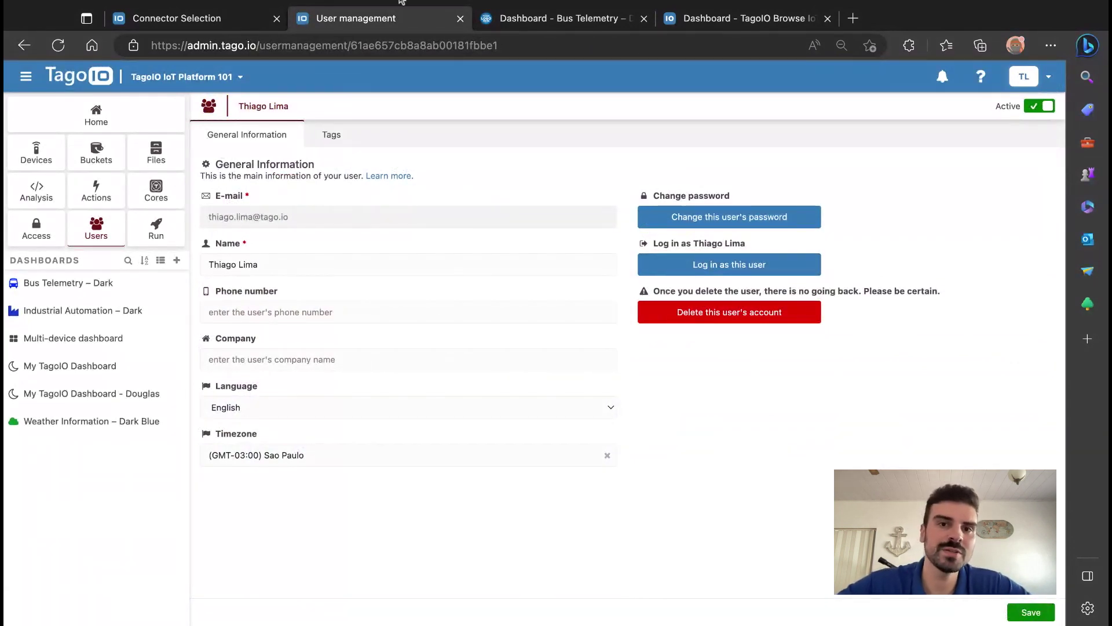
{"action": "left_click", "coordinate": [750, 18]}
{"action": "left_click", "coordinate": [604, 19]}
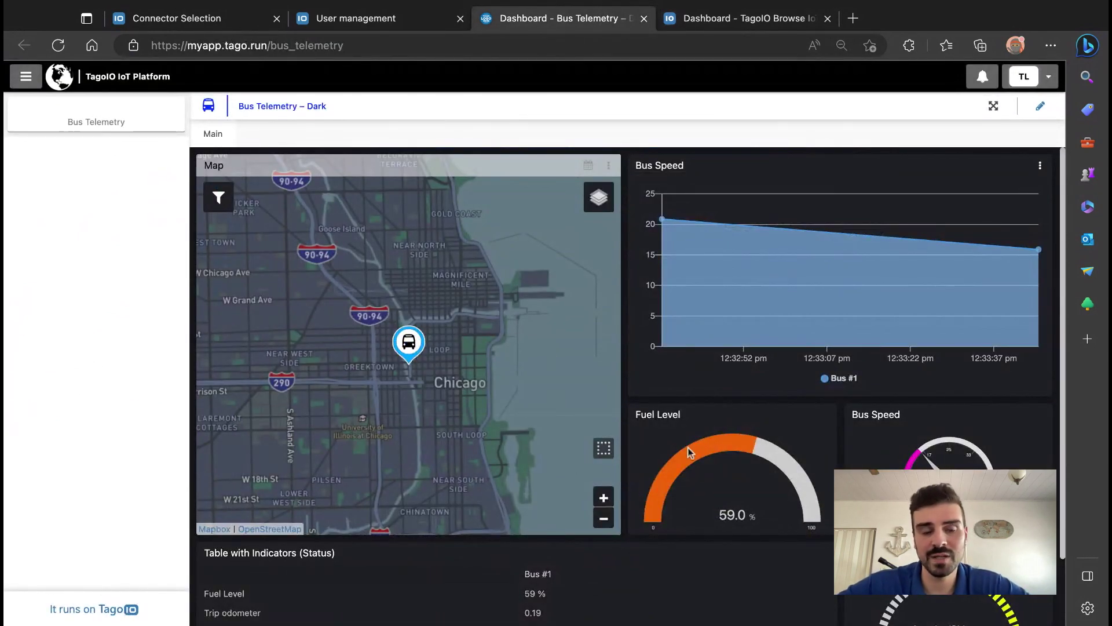
{"action": "mouse_move", "coordinate": [762, 241]}
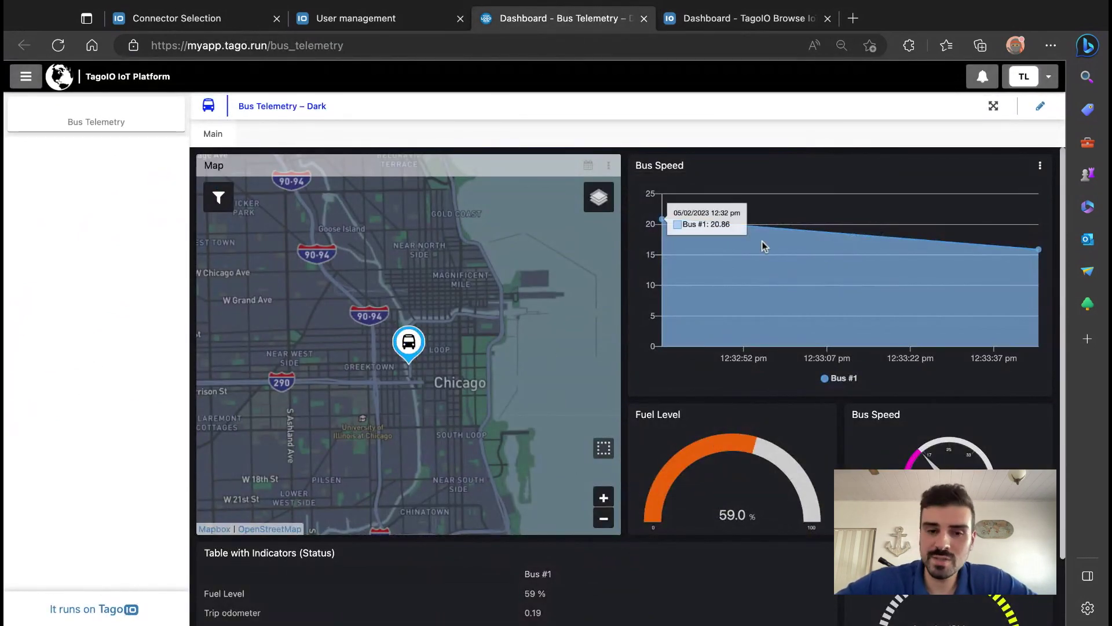